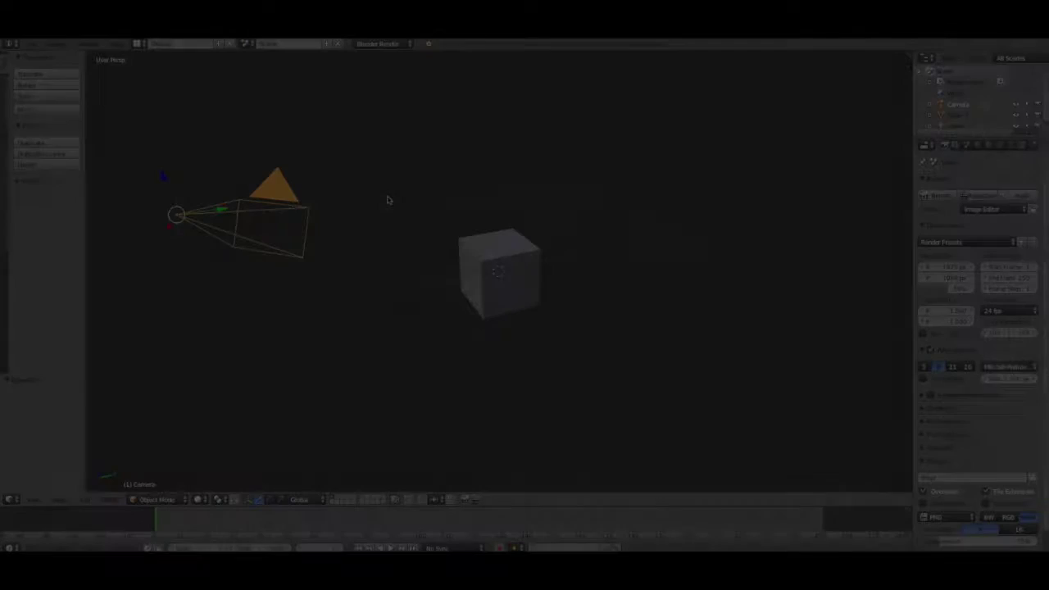
# Delete the default camera, lamp and cube from the scene
pyautogui.click(369, 197)
pyautogui.rightClick(649, 82)
pyautogui.press('x')
pyautogui.click(609, 95)
pyautogui.press('x')
pyautogui.click(519, 253)
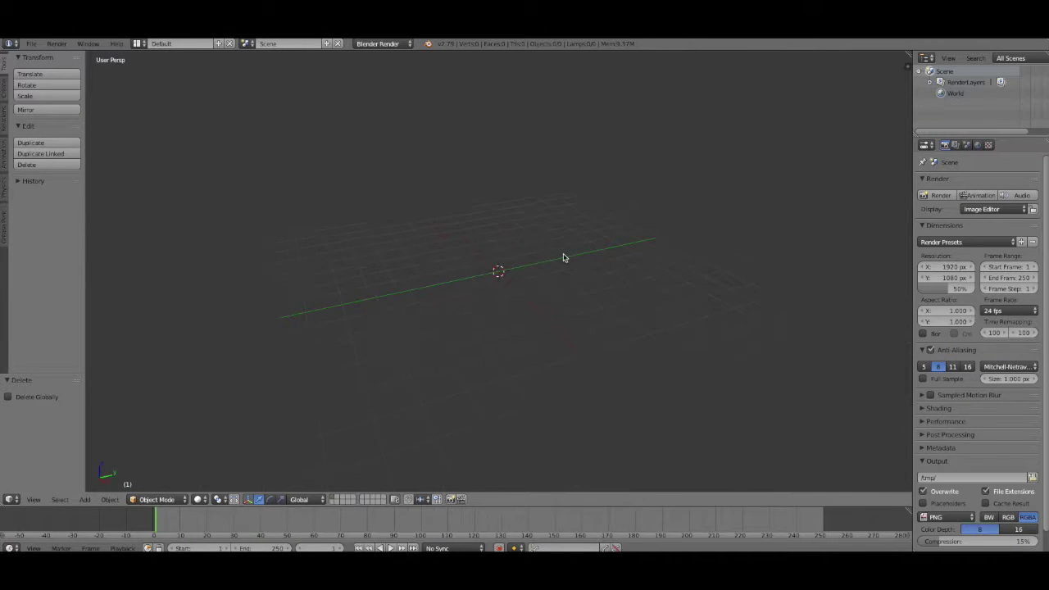
# Add a plane scaled to 14.98 and subdivide its mesh with 10 cuts
pyautogui.click(3, 92)
pyautogui.click(45, 86)
pyautogui.press('s')
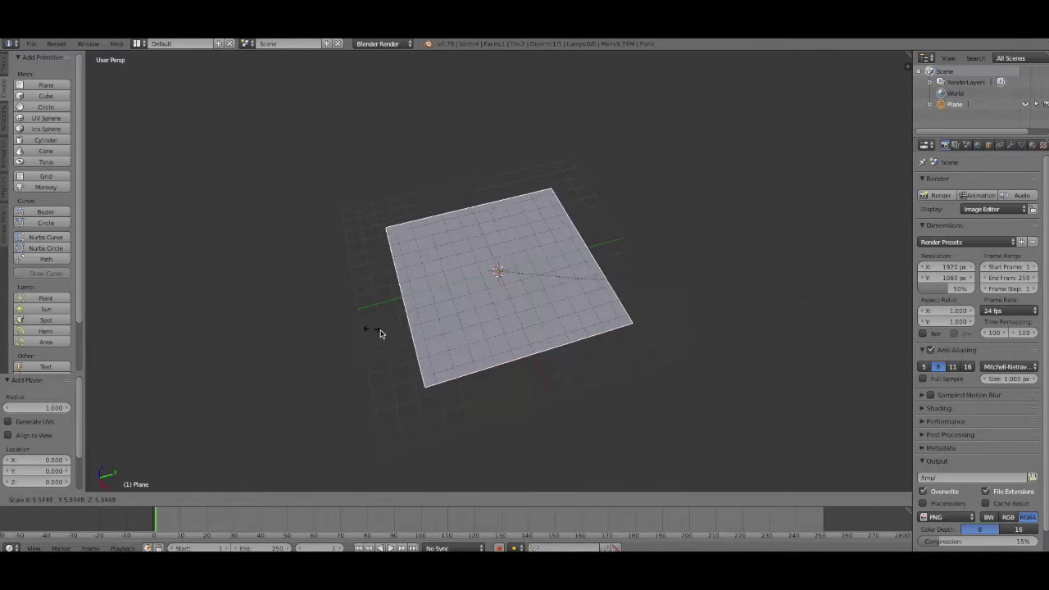
pyautogui.click(709, 413)
pyautogui.moveTo(709, 413)
pyautogui.mouseDown(button='middle')
pyautogui.moveTo(721, 358)
pyautogui.moveTo(716, 383)
pyautogui.moveTo(708, 376)
pyautogui.mouseUp(button='middle')
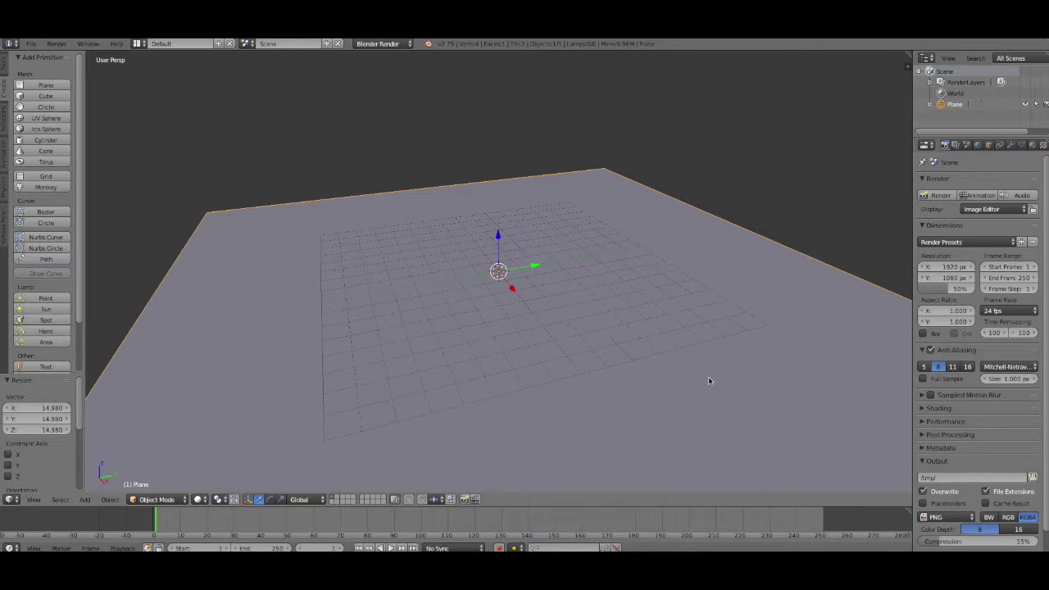
pyautogui.click(156, 499)
pyautogui.click(157, 468)
pyautogui.click(33, 274)
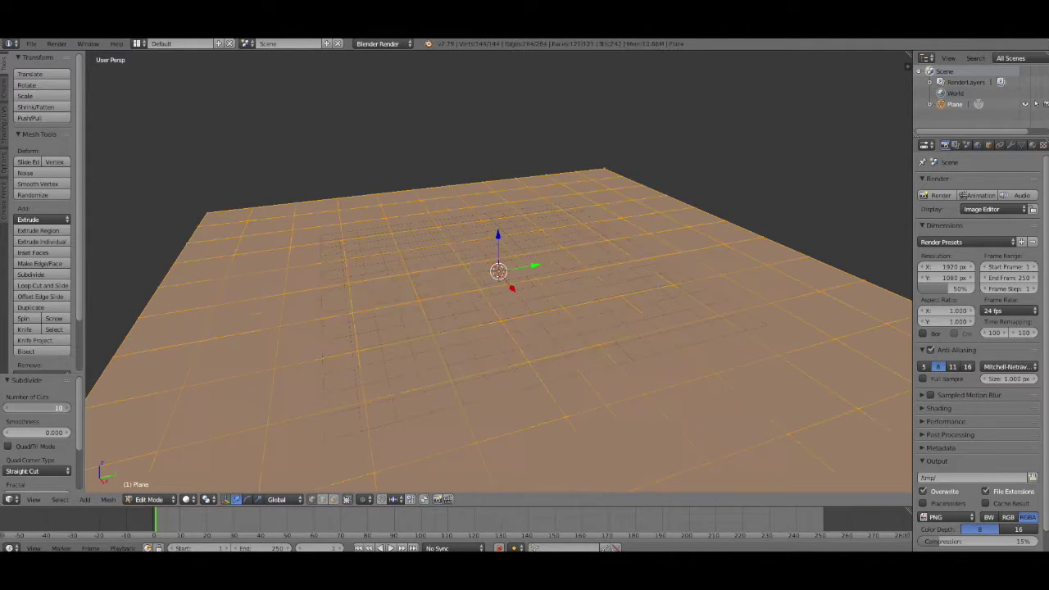
# Deselect the mesh, then raise the left corner, centre and left-of-centre vertices with proportional falloff
pyautogui.click(369, 499)
pyautogui.click(393, 474)
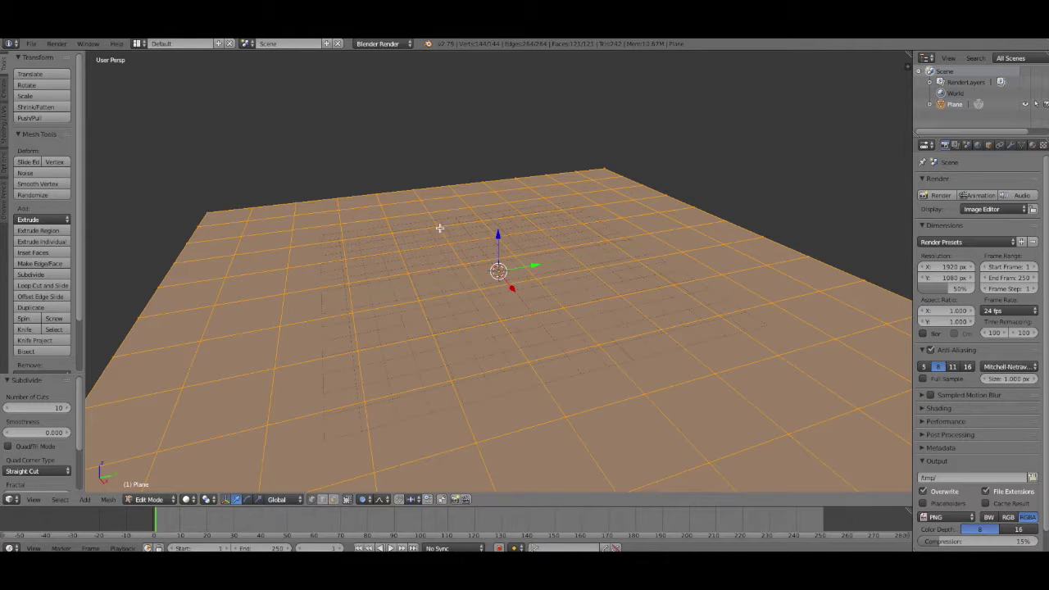
pyautogui.rightClick(439, 228)
pyautogui.moveTo(441, 185); pyautogui.dragTo(445, 175)
pyautogui.rightClick(208, 212)
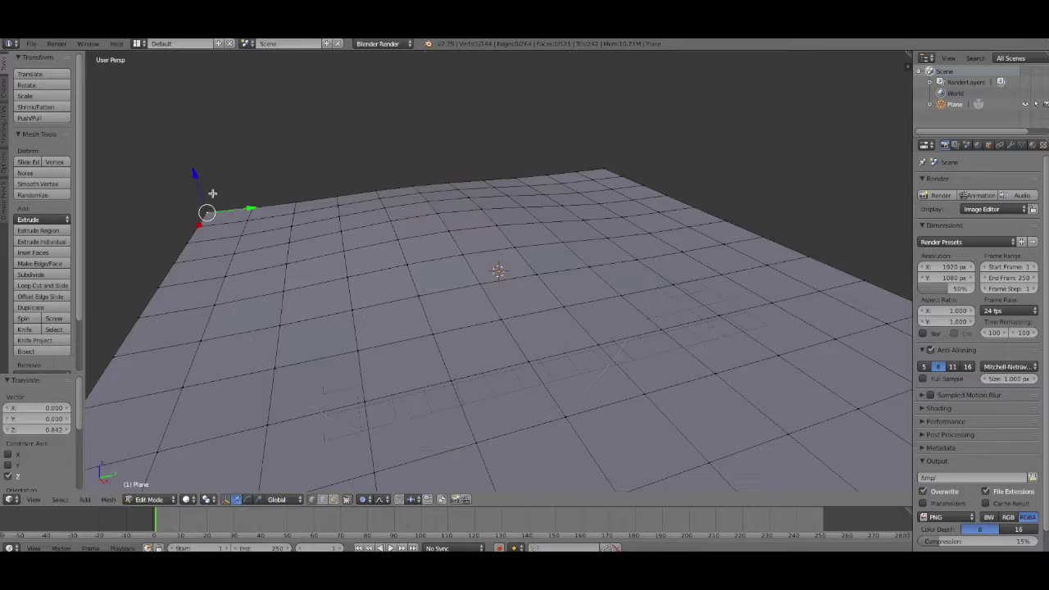
pyautogui.moveTo(207, 211); pyautogui.dragTo(200, 188)
pyautogui.rightClick(448, 178)
pyautogui.moveTo(446, 164); pyautogui.dragTo(443, 139)
pyautogui.rightClick(373, 184)
pyautogui.moveTo(371, 151); pyautogui.dragTo(369, 148)
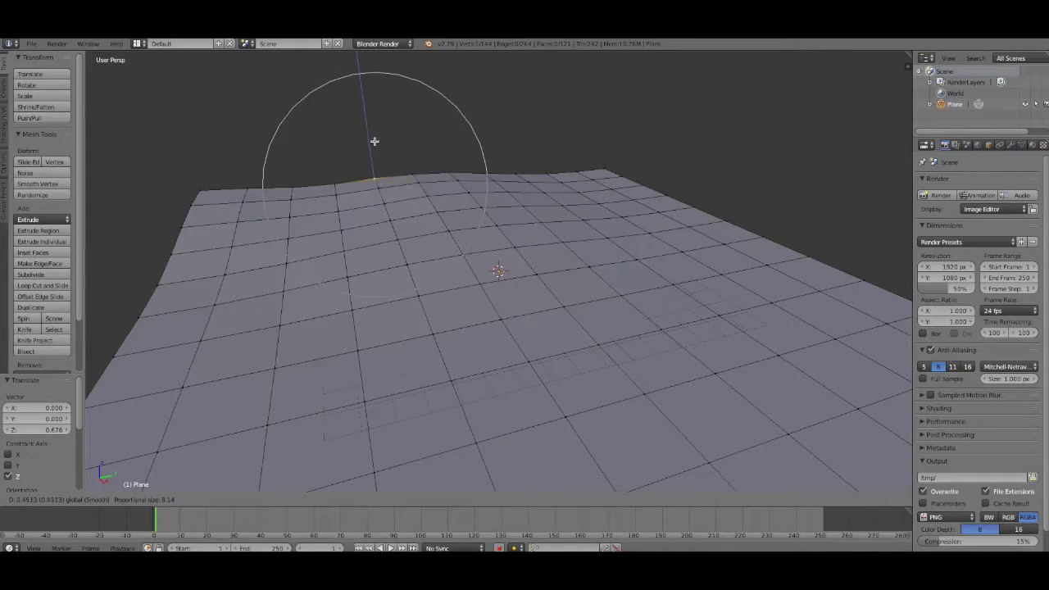
pyautogui.click(374, 145)
pyautogui.scroll(-3, 374, 145)
# Raise several vertices across the right side, including the far-right corner, into soft rises
pyautogui.keyDown('ctrl'); pyautogui.rightClick(539, 251); pyautogui.keyUp('ctrl')
pyautogui.moveTo(580, 170); pyautogui.dragTo(576, 151)
pyautogui.moveTo(508, 176); pyautogui.dragTo(511, 161)
pyautogui.rightClick(644, 237)
pyautogui.moveTo(644, 209)
pyautogui.mouseDown()
pyautogui.moveTo(648, 195)
pyautogui.moveTo(620, 182)
pyautogui.mouseUp()
pyautogui.rightClick(708, 277)
pyautogui.moveTo(709, 250); pyautogui.dragTo(714, 229)
pyautogui.rightClick(795, 328)
pyautogui.moveTo(799, 298); pyautogui.dragTo(808, 283)
pyautogui.rightClick(684, 250)
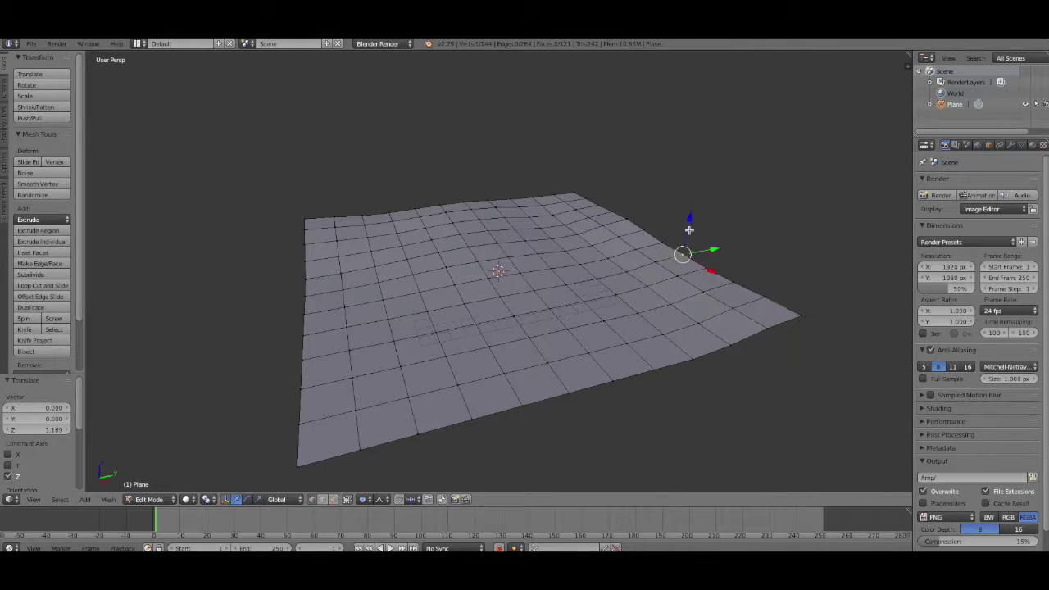
pyautogui.moveTo(701, 328); pyautogui.dragTo(703, 313)
pyautogui.rightClick(574, 356)
pyautogui.moveTo(580, 327); pyautogui.dragTo(580, 321)
# Lift the bottom-left corner, a middle vertex and several left-edge vertices
pyautogui.rightClick(293, 450)
pyautogui.moveTo(289, 437); pyautogui.dragTo(292, 422)
pyautogui.rightClick(468, 417)
pyautogui.moveTo(467, 386); pyautogui.dragTo(467, 372)
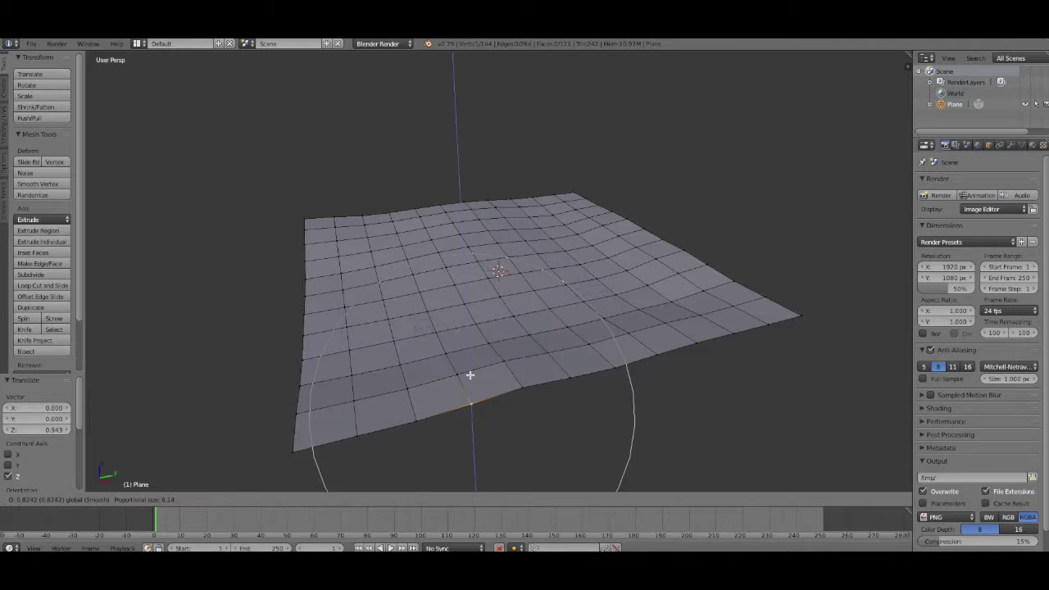
pyautogui.rightClick(297, 376)
pyautogui.moveTo(296, 361); pyautogui.dragTo(297, 344)
pyautogui.moveTo(292, 278); pyautogui.dragTo(291, 266)
pyautogui.rightClick(299, 321)
pyautogui.moveTo(291, 305); pyautogui.dragTo(294, 287)
pyautogui.rightClick(303, 268)
pyautogui.moveTo(294, 239); pyautogui.dragTo(294, 214)
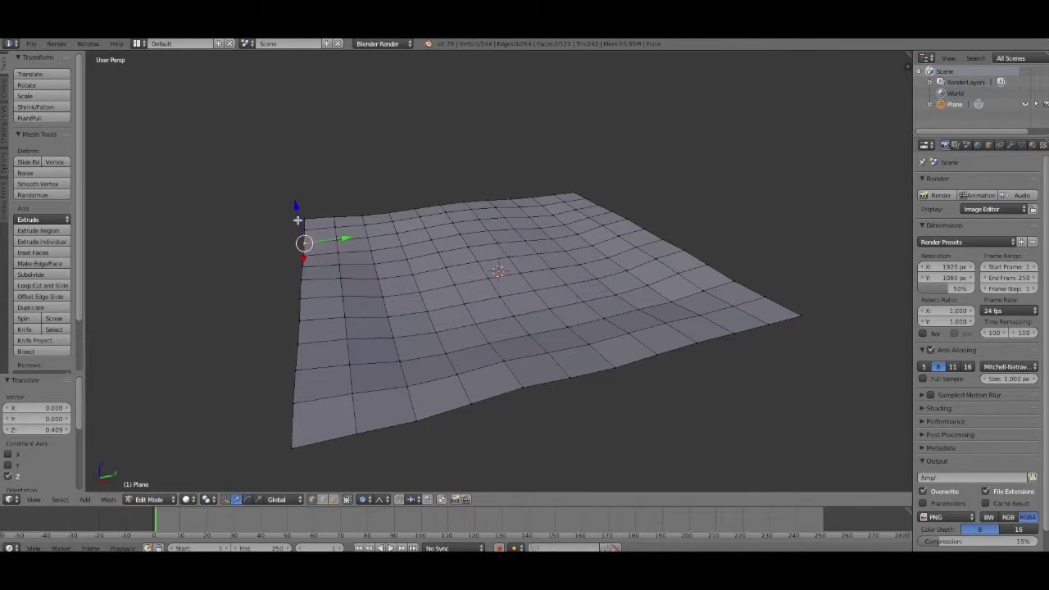
# From a lower angle, raise right-side and front vertices of the grid
pyautogui.moveTo(657, 415)
pyautogui.mouseDown(button='middle')
pyautogui.moveTo(633, 399)
pyautogui.moveTo(513, 401)
pyautogui.mouseUp(button='middle')
pyautogui.rightClick(730, 333)
pyautogui.moveTo(731, 310); pyautogui.dragTo(738, 270)
pyautogui.rightClick(584, 332)
pyautogui.moveTo(585, 300); pyautogui.dragTo(593, 281)
pyautogui.moveTo(593, 281)
pyautogui.mouseDown(button='middle')
pyautogui.moveTo(670, 389)
pyautogui.moveTo(543, 271)
pyautogui.mouseUp(button='middle')
pyautogui.moveTo(494, 182)
pyautogui.mouseDown()
pyautogui.moveTo(486, 203)
pyautogui.moveTo(419, 254)
pyautogui.moveTo(375, 225)
pyautogui.mouseUp()
pyautogui.rightClick(382, 265)
pyautogui.rightClick(430, 324)
pyautogui.moveTo(430, 299); pyautogui.dragTo(429, 282)
pyautogui.rightClick(536, 349)
pyautogui.moveTo(541, 328)
pyautogui.mouseDown()
pyautogui.moveTo(546, 303)
pyautogui.moveTo(515, 339)
pyautogui.mouseUp()
pyautogui.keyDown('ctrl'); pyautogui.rightClick(516, 339); pyautogui.keyUp('ctrl')
pyautogui.moveTo(477, 412)
pyautogui.mouseDown(button='middle')
pyautogui.moveTo(532, 413)
pyautogui.moveTo(491, 328)
pyautogui.mouseUp(button='middle')
# Raise a few final vertices along Z, then return to Object Mode
pyautogui.rightClick(478, 246)
pyautogui.press('g')
pyautogui.press('z')
pyautogui.click(478, 221)
pyautogui.moveTo(478, 222)
pyautogui.mouseDown(button='middle')
pyautogui.moveTo(424, 382)
pyautogui.moveTo(230, 380)
pyautogui.moveTo(222, 413)
pyautogui.moveTo(304, 374)
pyautogui.mouseUp(button='middle')
pyautogui.rightClick(291, 368)
pyautogui.press('g')
pyautogui.click(283, 337)
pyautogui.moveTo(491, 385)
pyautogui.mouseDown(button='middle')
pyautogui.moveTo(565, 405)
pyautogui.moveTo(682, 324)
pyautogui.moveTo(611, 370)
pyautogui.moveTo(649, 378)
pyautogui.mouseUp(button='middle')
pyautogui.rightClick(682, 325)
pyautogui.press('g')
pyautogui.press('z')
pyautogui.click(684, 328)
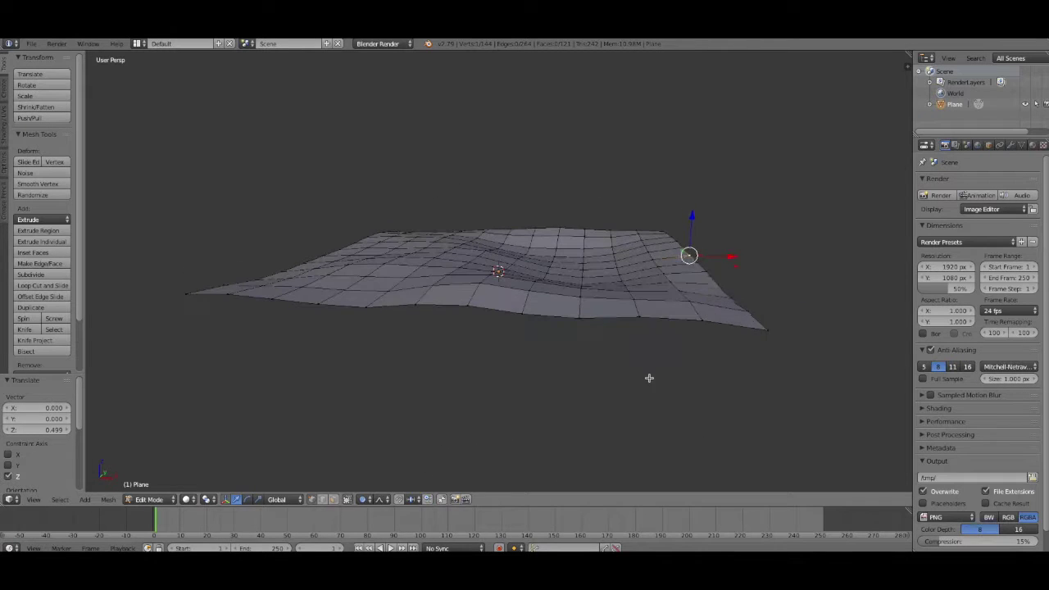
pyautogui.press('Tab')
pyautogui.moveTo(431, 396); pyautogui.dragTo(431, 344, button='middle')
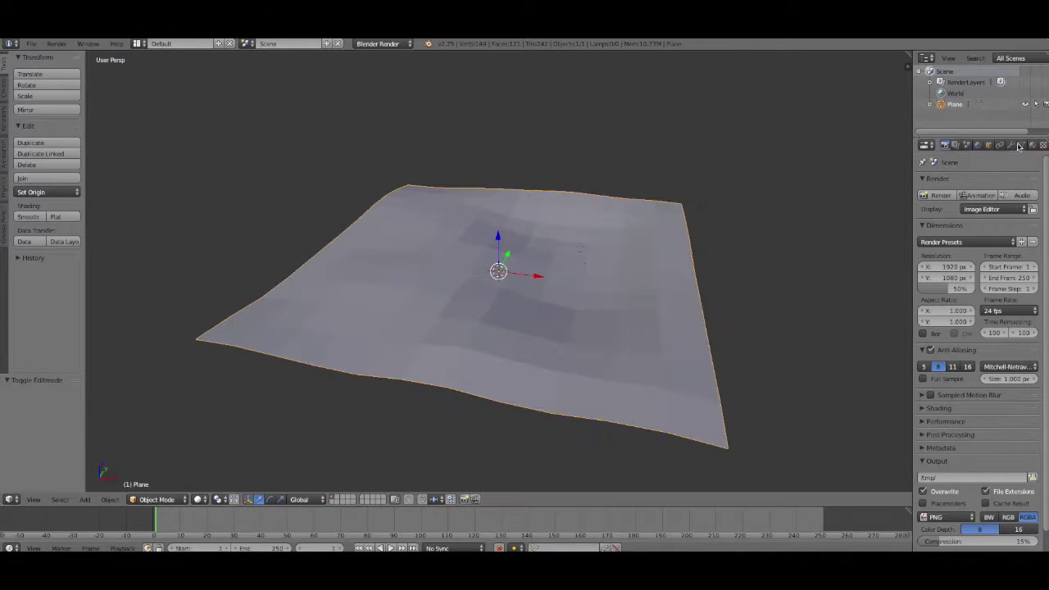
# Add a Subdivision Surface modifier with viewport level 3 to the terrain
pyautogui.click(1011, 145)
pyautogui.click(975, 182)
pyautogui.click(843, 365)
pyautogui.click(975, 255)
pyautogui.click(975, 254)
# Add a Displace modifier and create a new texture for it
pyautogui.click(1018, 181)
pyautogui.click(914, 246)
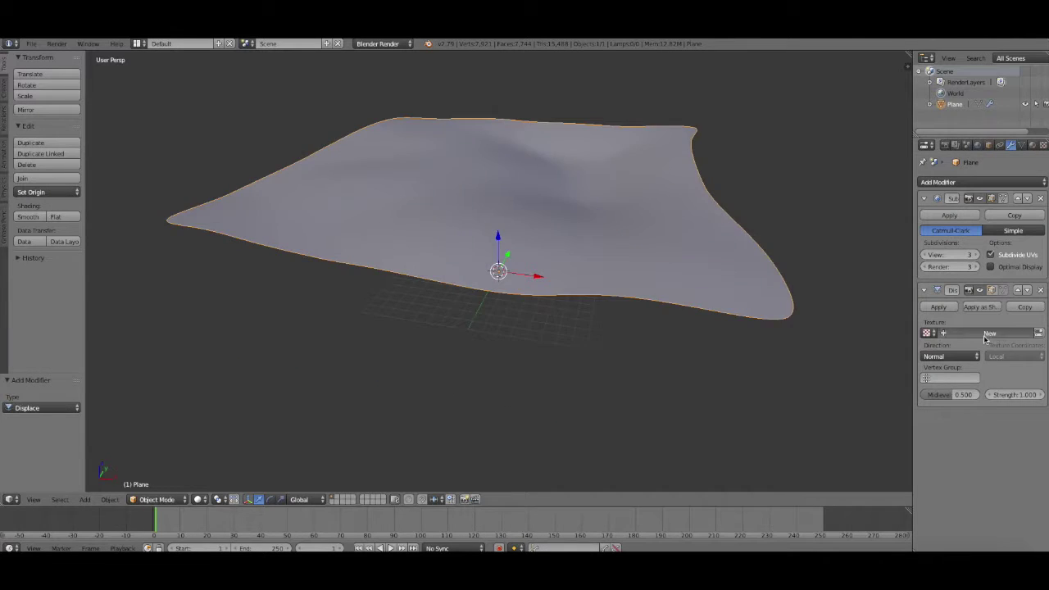
pyautogui.click(989, 333)
pyautogui.moveTo(913, 196); pyautogui.dragTo(883, 197)
pyautogui.click(1022, 144)
pyautogui.click(970, 218)
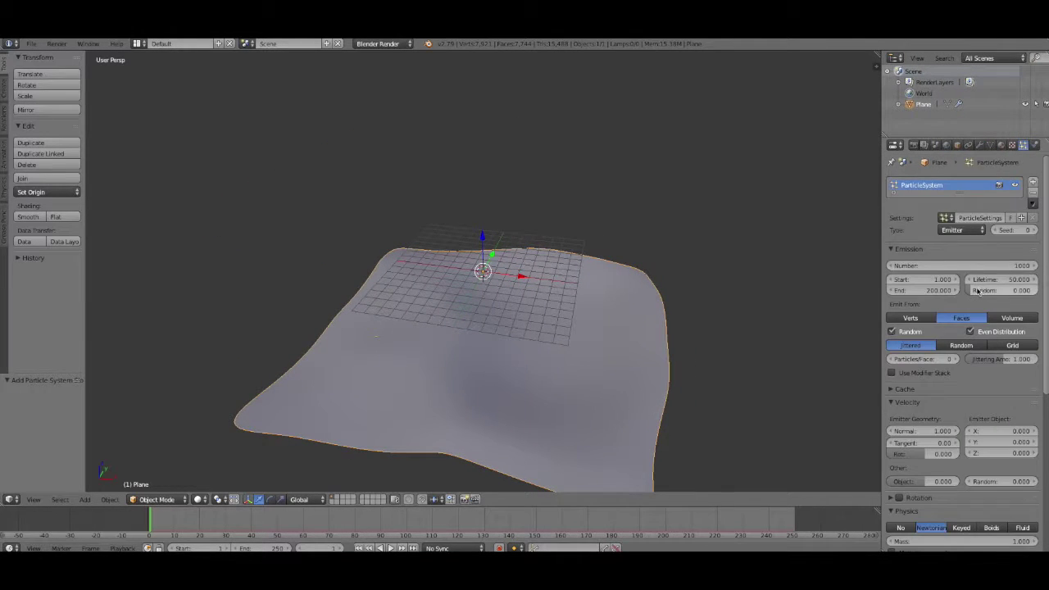
pyautogui.click(1033, 196)
# Set the displacement texture type to Clouds
pyautogui.click(1012, 144)
pyautogui.click(984, 216)
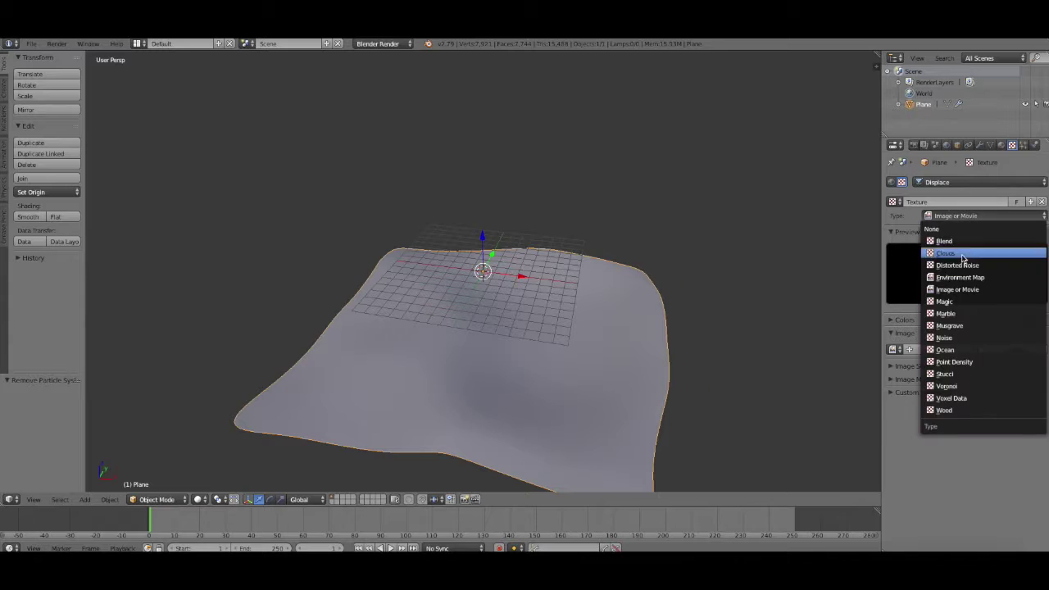
pyautogui.click(979, 251)
pyautogui.click(981, 145)
# Set the Displace strength to 0.050 and add a second plane
pyautogui.moveTo(1018, 397)
pyautogui.mouseDown()
pyautogui.moveTo(971, 397)
pyautogui.moveTo(984, 395)
pyautogui.mouseUp()
pyautogui.moveTo(807, 270)
pyautogui.mouseDown(button='middle')
pyautogui.moveTo(812, 320)
pyautogui.moveTo(679, 322)
pyautogui.mouseUp(button='middle')
pyautogui.scroll(5, 791, 349)
pyautogui.scroll(-5, 790, 350)
pyautogui.click(1017, 394)
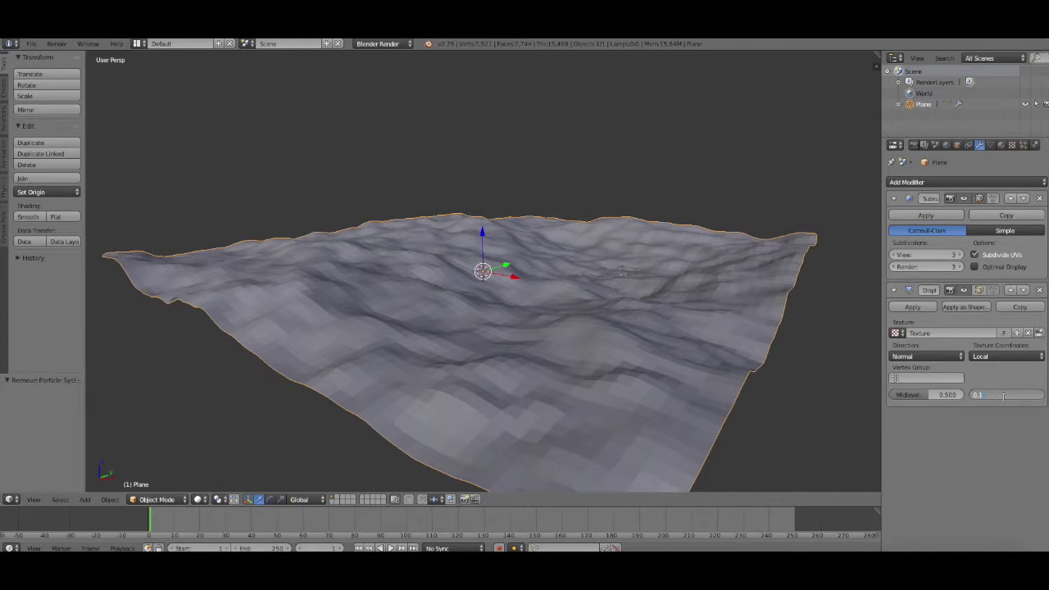
pyautogui.press('Return')
pyautogui.moveTo(636, 211)
pyautogui.mouseDown(button='middle')
pyautogui.moveTo(644, 243)
pyautogui.moveTo(489, 147)
pyautogui.moveTo(643, 174)
pyautogui.moveTo(639, 131)
pyautogui.mouseUp(button='middle')
pyautogui.scroll(-3, 643, 174)
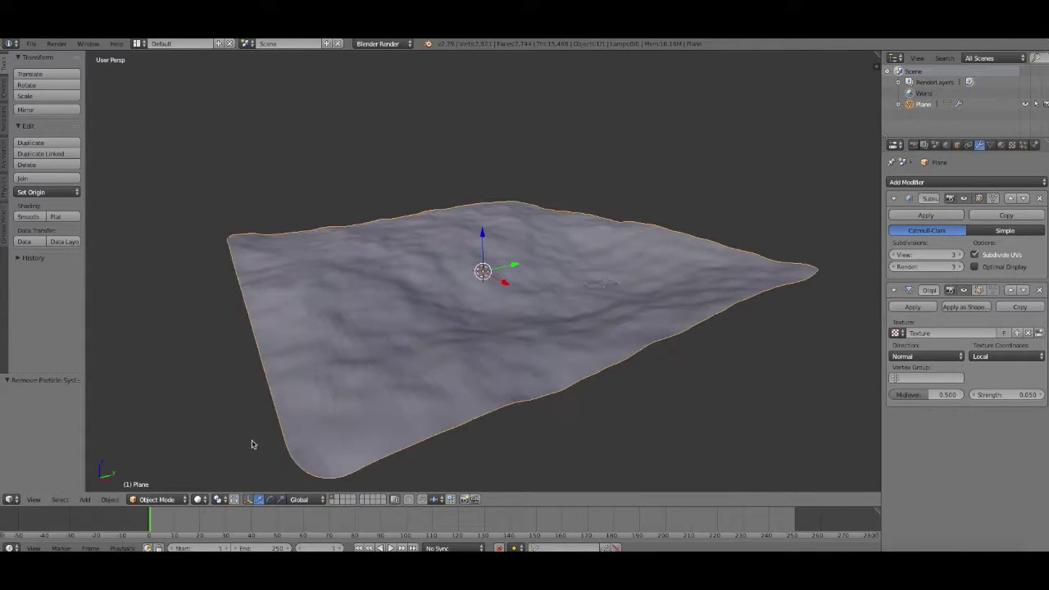
pyautogui.click(3, 86)
pyautogui.click(46, 85)
# Scale the new plane and raise it along Z above the terrain
pyautogui.press('g')
pyautogui.press('z')
pyautogui.click(577, 322)
pyautogui.press('s')
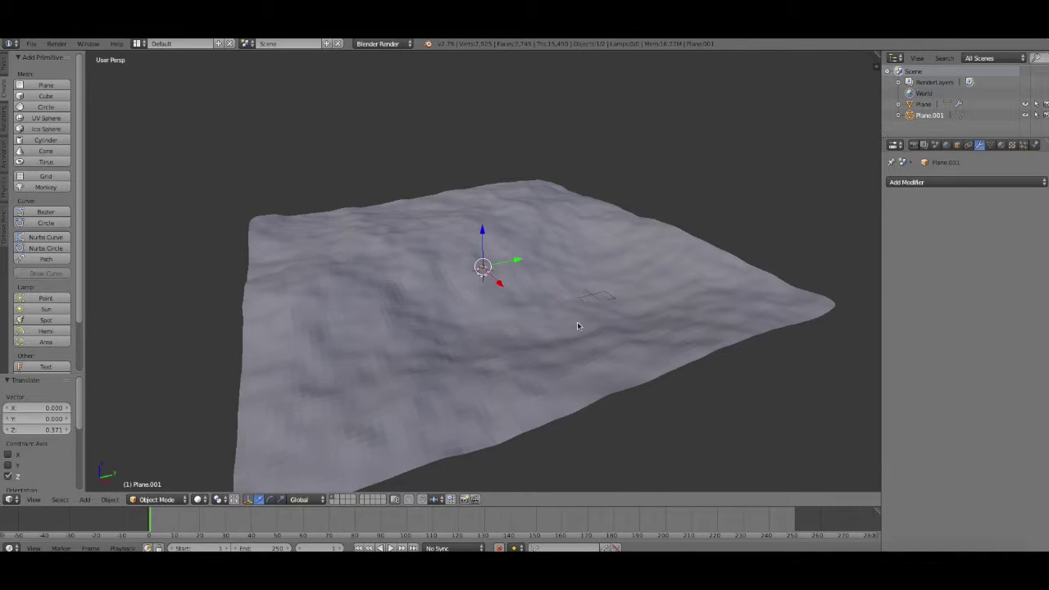
pyautogui.press('Return')
pyautogui.press('g')
pyautogui.press('z')
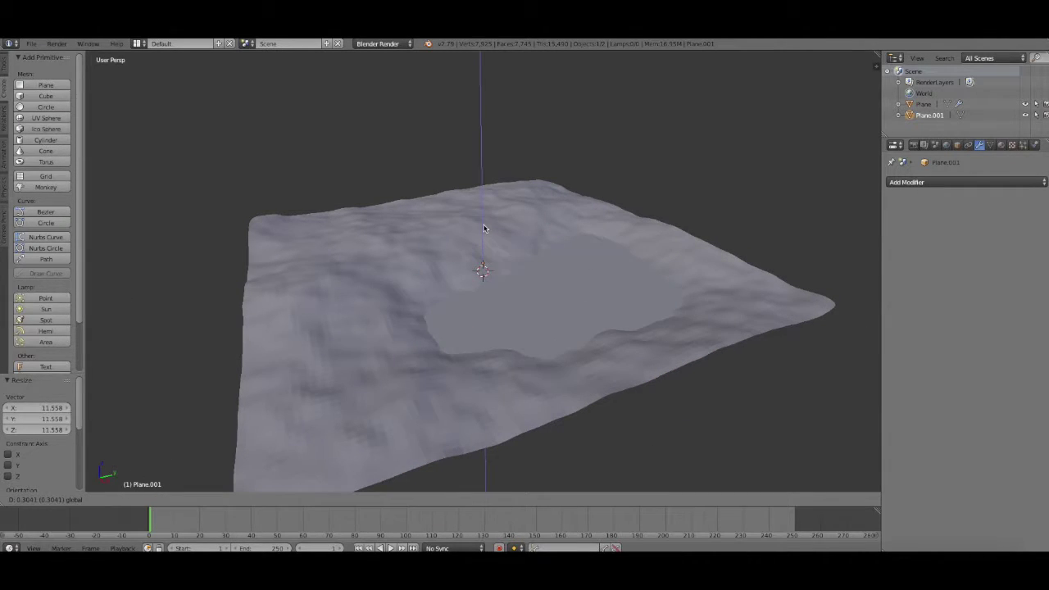
pyautogui.click(571, 274)
# Resize the plane to fit the central hollow and adjust its height
pyautogui.press('s')
pyautogui.click(618, 287)
pyautogui.press('g')
pyautogui.press('z')
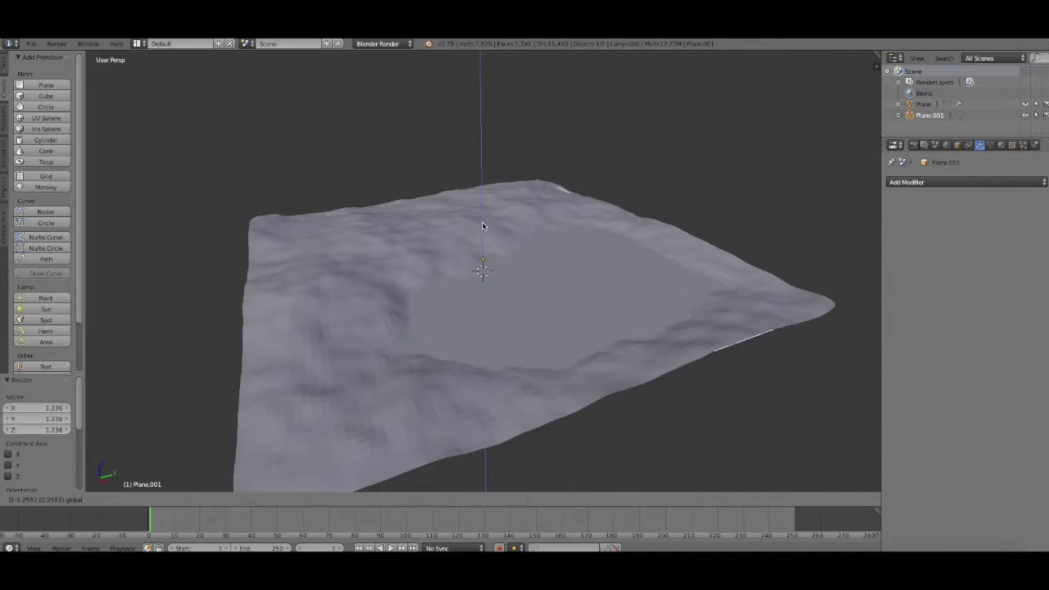
pyautogui.click(707, 403)
pyautogui.moveTo(707, 402); pyautogui.dragTo(730, 398, button='middle')
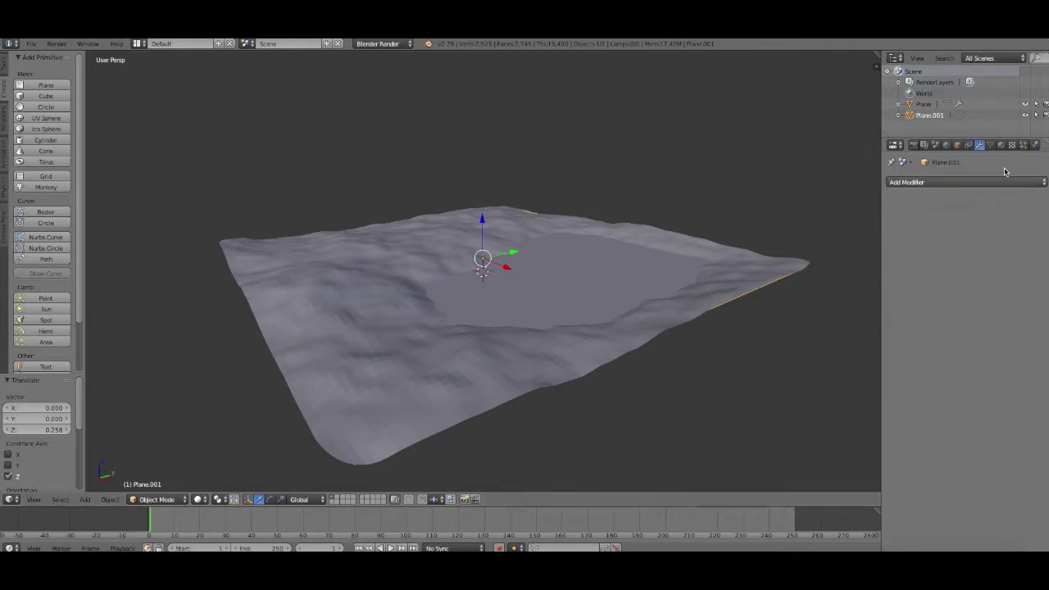
# Subdivide the plane's face in Edit Mode and return to Object Mode
pyautogui.click(155, 500)
pyautogui.click(156, 483)
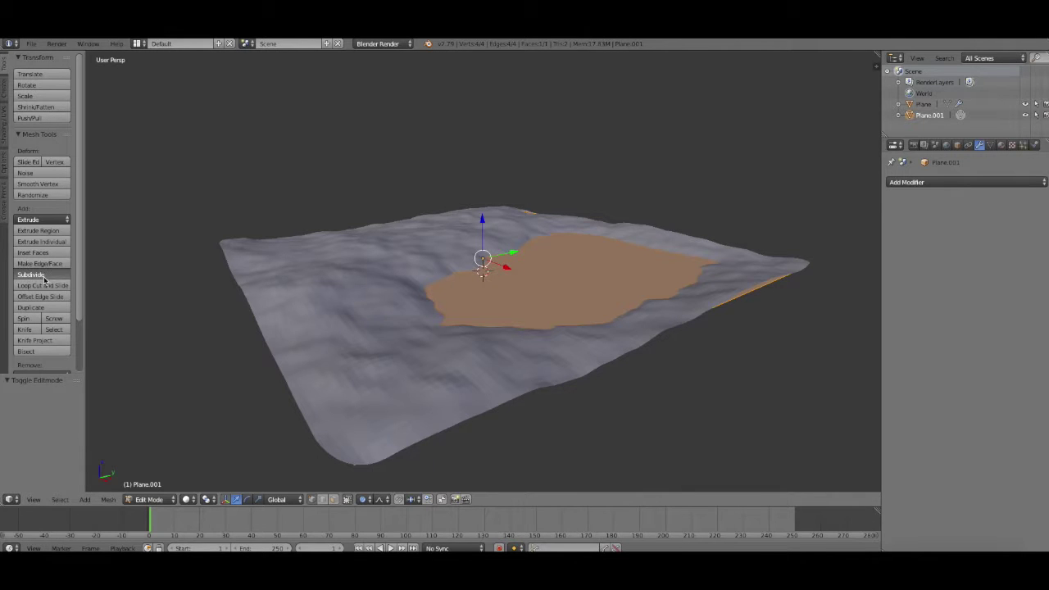
pyautogui.click(45, 276)
pyautogui.moveTo(36, 407); pyautogui.dragTo(65, 407)
pyautogui.click(154, 500)
pyautogui.click(164, 485)
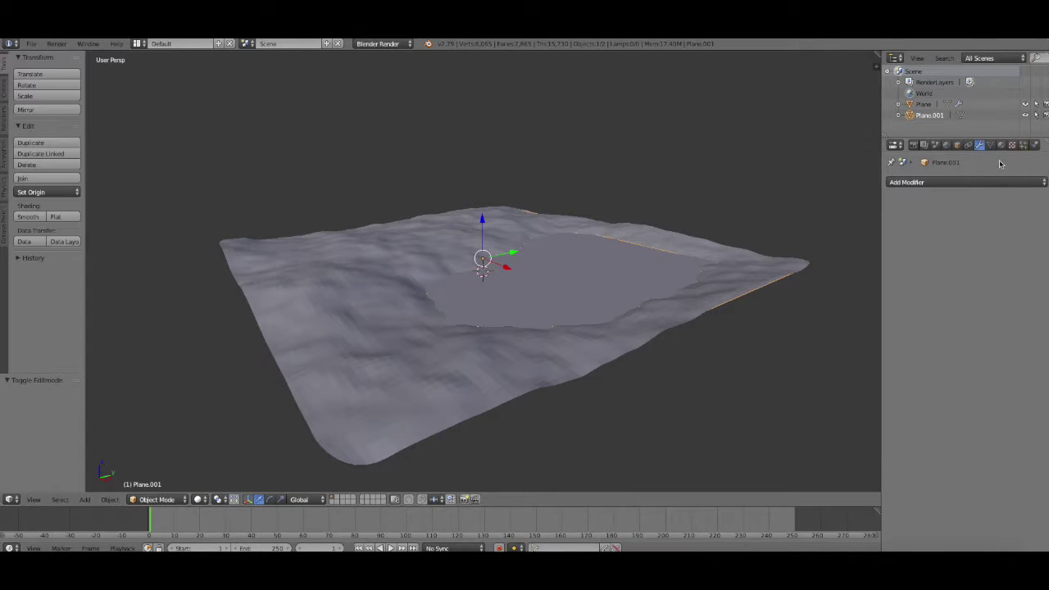
# Add a level-3 Subdivision Surface and a strength-1.000 Displace modifier to the plane
pyautogui.click(982, 185)
pyautogui.click(859, 368)
pyautogui.click(992, 182)
pyautogui.click(914, 244)
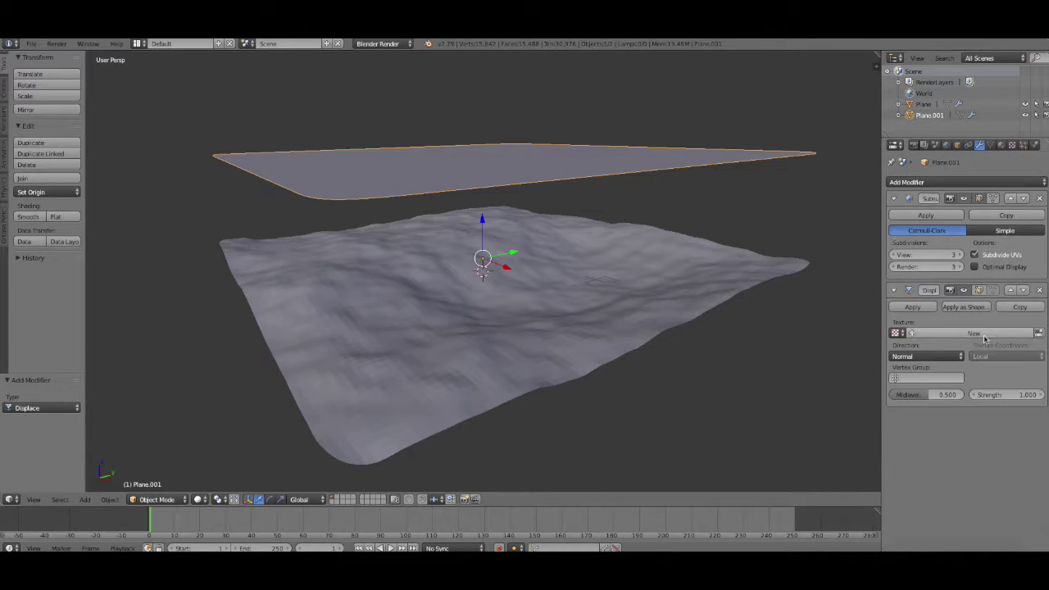
# Give the Displace modifier a new Clouds texture
pyautogui.click(975, 333)
pyautogui.click(1023, 145)
pyautogui.click(989, 215)
pyautogui.click(951, 246)
pyautogui.click(981, 145)
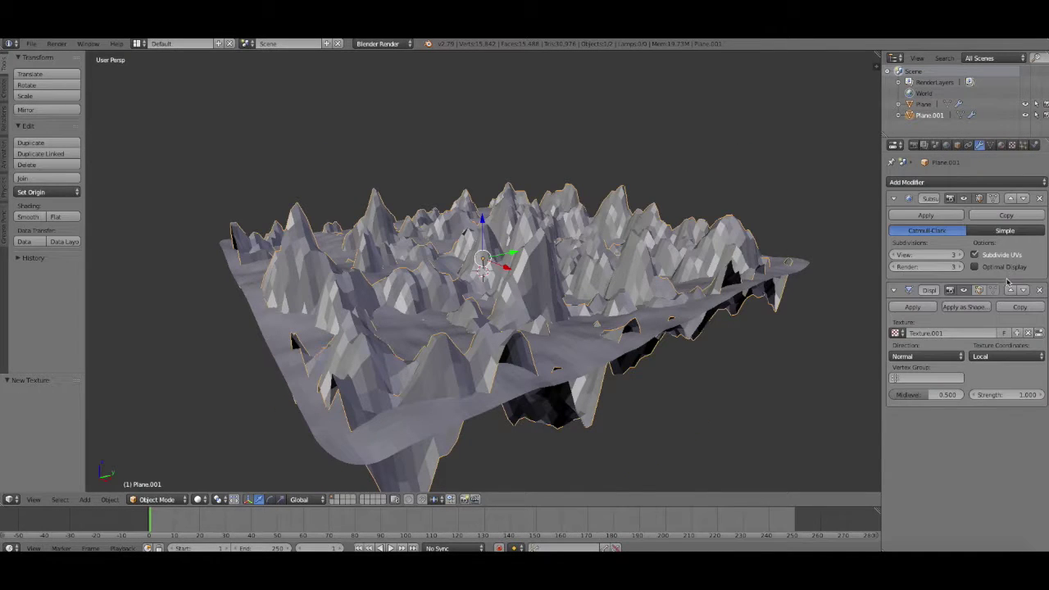
# Set the displacement strength to 0.050, then adjust it to 0.080
pyautogui.moveTo(1004, 395); pyautogui.dragTo(943, 394)
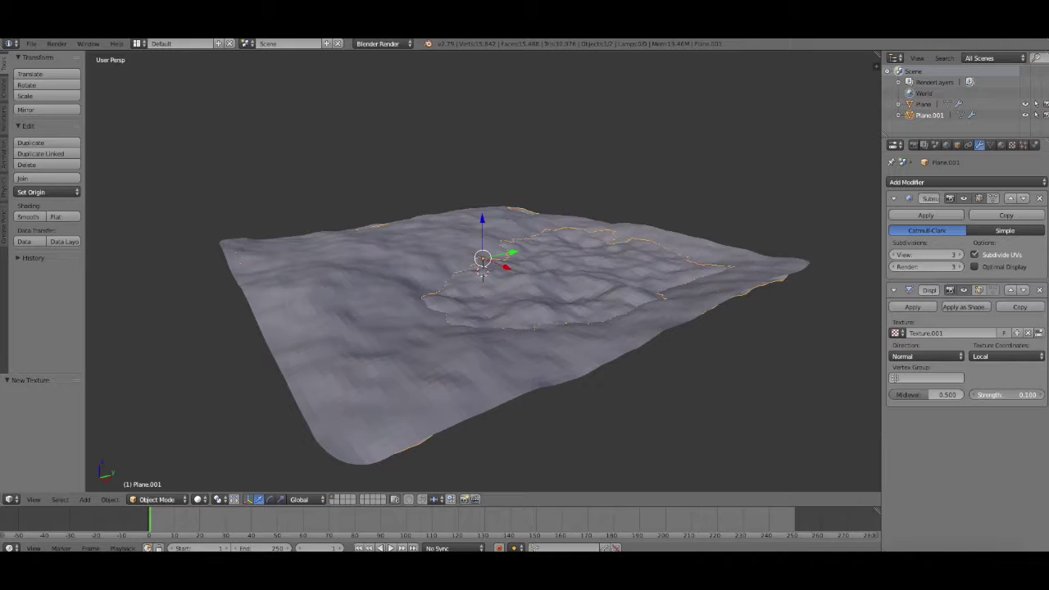
pyautogui.write('.05')
pyautogui.press('Return')
pyautogui.click(1009, 394)
pyautogui.press('Return')
# Select the terrain plane and give it smooth shading
pyautogui.moveTo(831, 399)
pyautogui.mouseDown(button='middle')
pyautogui.moveTo(729, 450)
pyautogui.moveTo(276, 446)
pyautogui.mouseUp(button='middle')
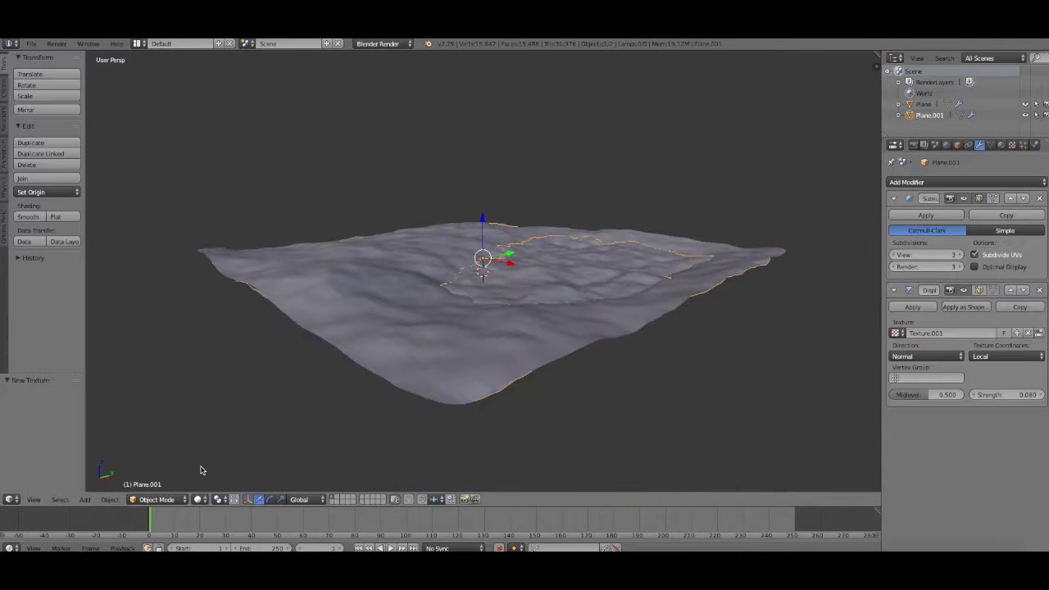
pyautogui.moveTo(394, 316); pyautogui.dragTo(637, 407, button='middle')
pyautogui.rightClick(636, 407)
pyautogui.click(27, 217)
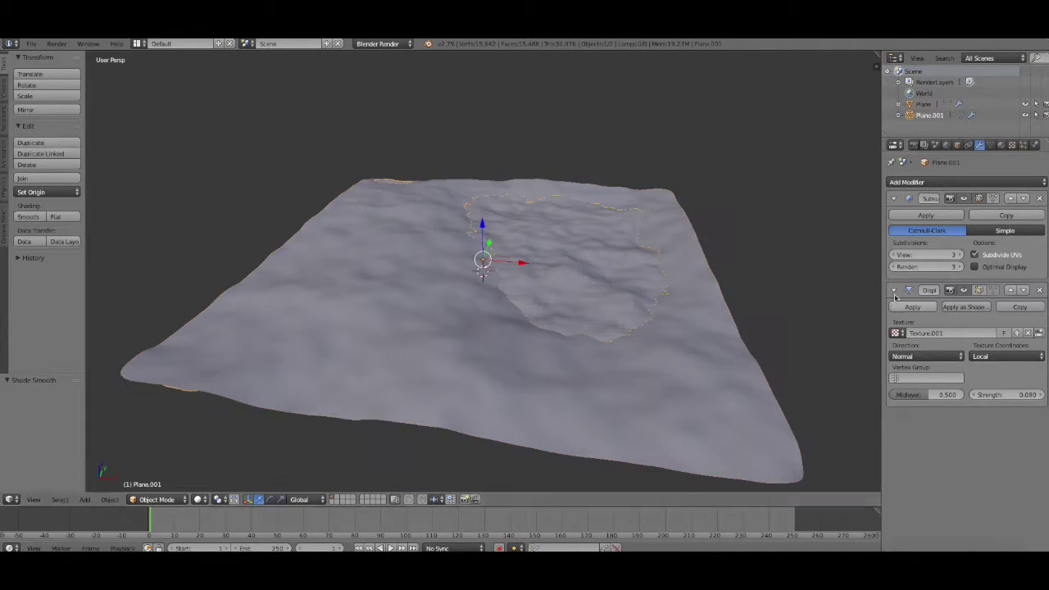
pyautogui.moveTo(469, 158)
pyautogui.mouseDown(button='middle')
pyautogui.moveTo(493, 187)
pyautogui.moveTo(590, 221)
pyautogui.mouseUp(button='middle')
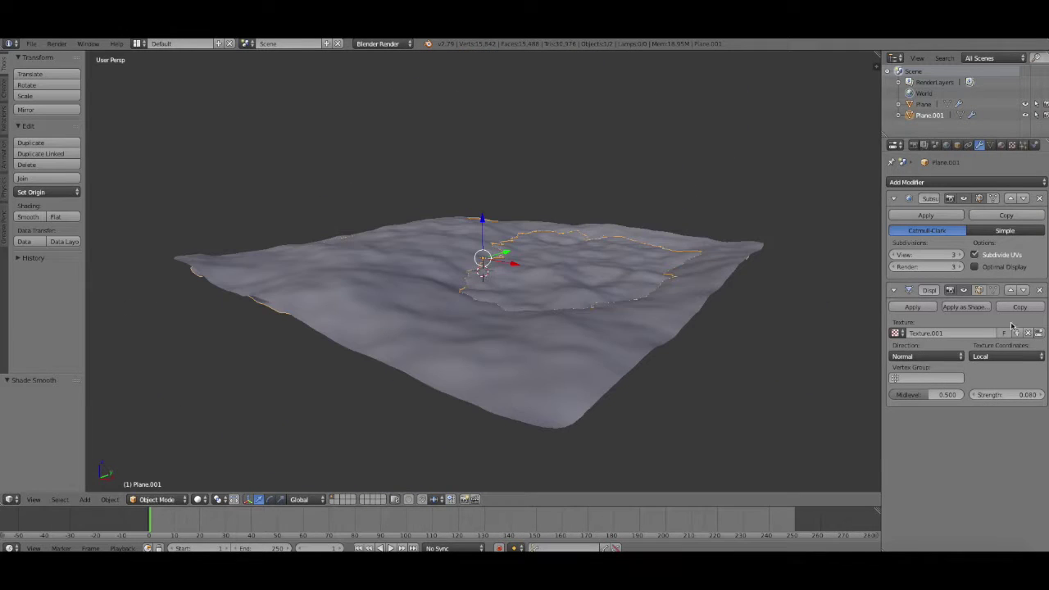
# Set the displacement strength to 0.100 and orbit to inspect the stronger hills
pyautogui.press('Return')
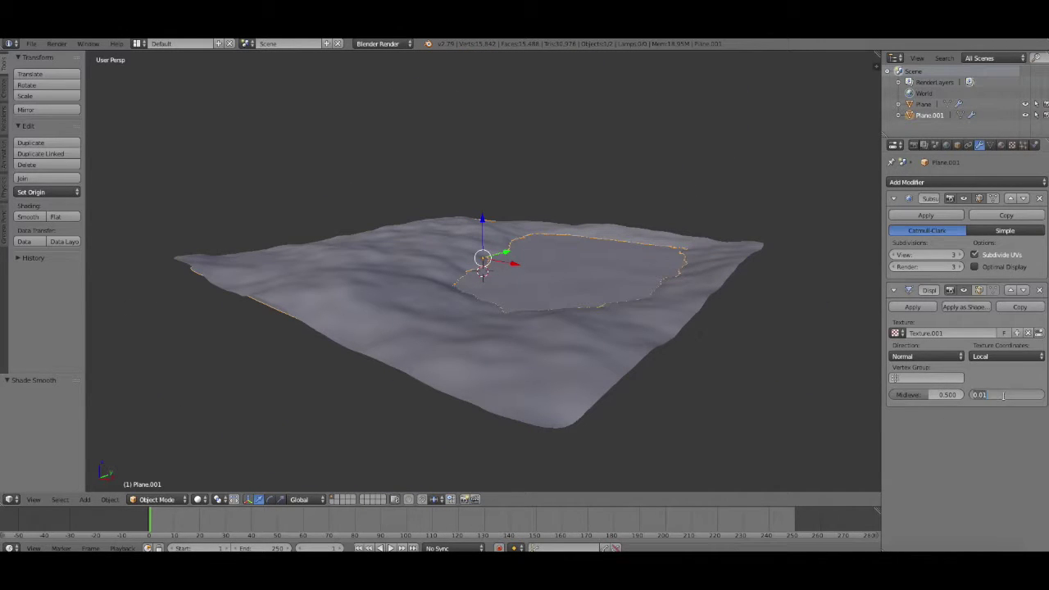
pyautogui.write('.1')
pyautogui.press('Return')
pyautogui.moveTo(767, 421)
pyautogui.mouseDown(button='middle')
pyautogui.moveTo(771, 410)
pyautogui.moveTo(630, 416)
pyautogui.moveTo(858, 393)
pyautogui.moveTo(852, 410)
pyautogui.moveTo(394, 404)
pyautogui.mouseUp(button='middle')
# Switch the render engine to Cycles and preview the terrain in rendered shading
pyautogui.click(379, 43)
pyautogui.click(385, 70)
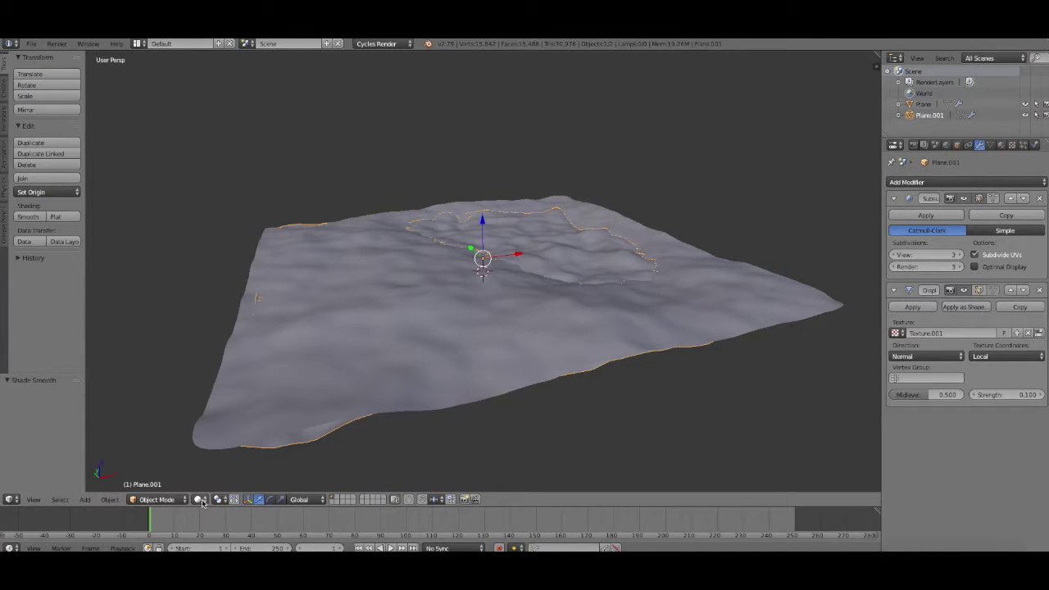
pyautogui.click(197, 499)
pyautogui.click(225, 414)
pyautogui.click(197, 499)
pyautogui.click(221, 458)
# Add a Hemi lamp near the terrain's far corner and preview its lighting
pyautogui.click(4, 94)
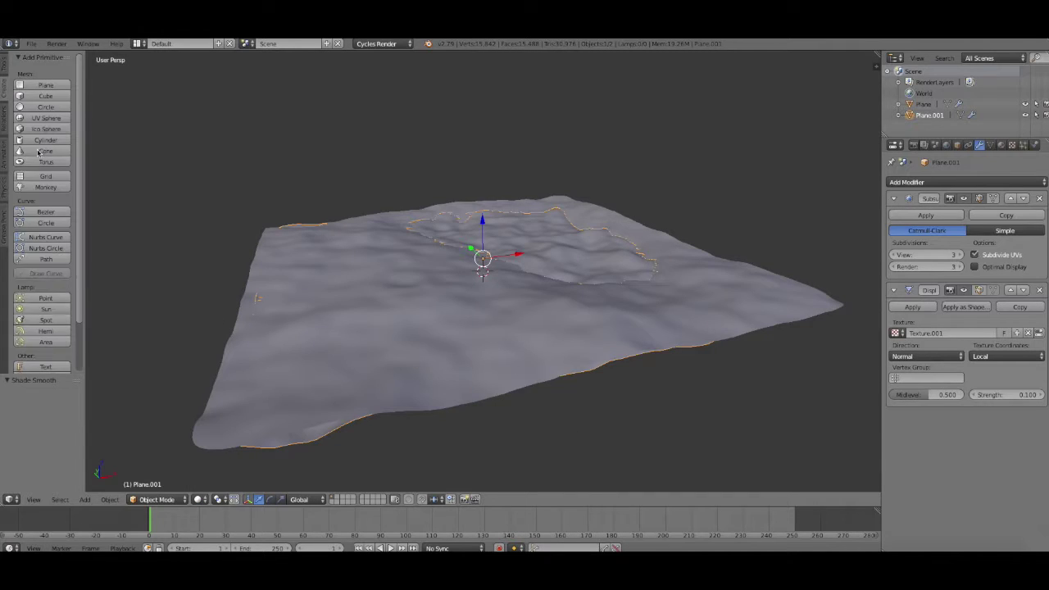
pyautogui.click(45, 298)
pyautogui.moveTo(495, 237)
pyautogui.mouseDown()
pyautogui.moveTo(492, 149)
pyautogui.moveTo(422, 265)
pyautogui.mouseUp()
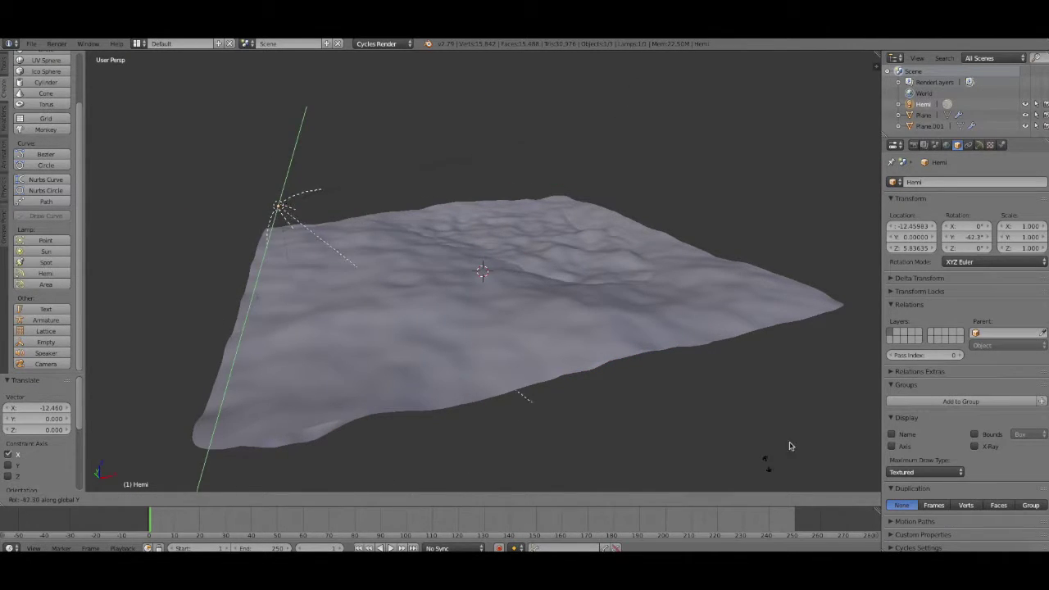
pyautogui.click(147, 341)
pyautogui.click(197, 499)
pyautogui.click(228, 430)
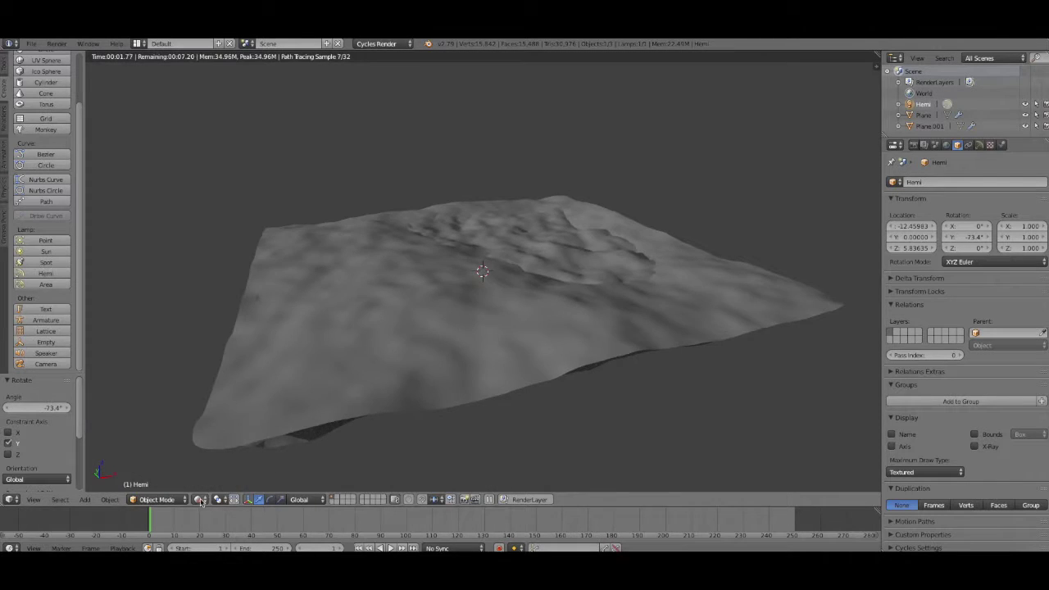
pyautogui.click(198, 499)
pyautogui.click(222, 458)
# Raise the Hemi lamp high above the terrain, tilt it -53.9° on Y, and check the lighting
pyautogui.moveTo(273, 164); pyautogui.dragTo(256, 49)
pyautogui.scroll(-3, 492, 246)
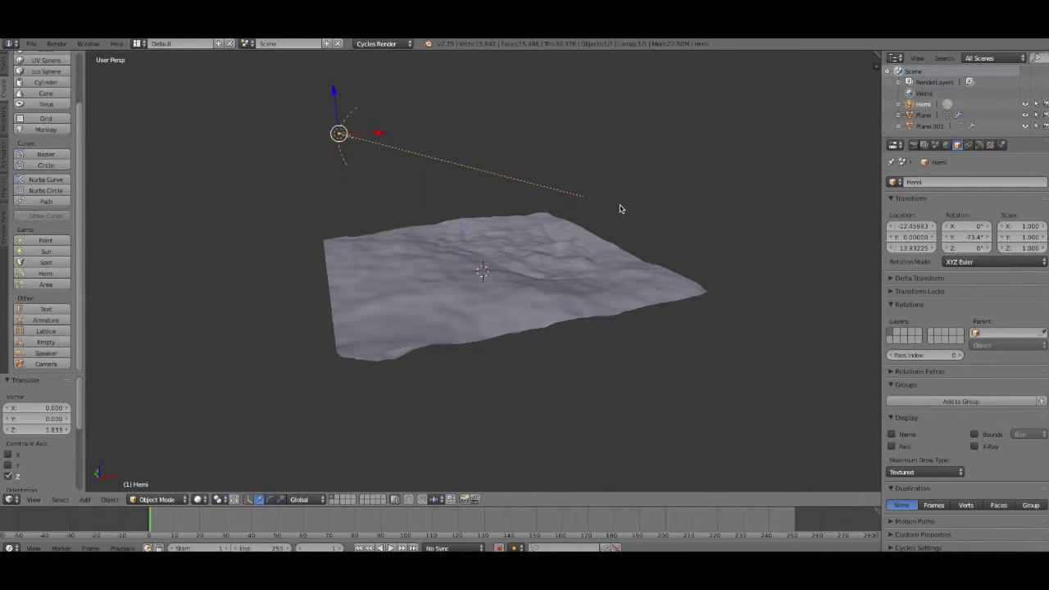
pyautogui.press('r')
pyautogui.click(567, 261)
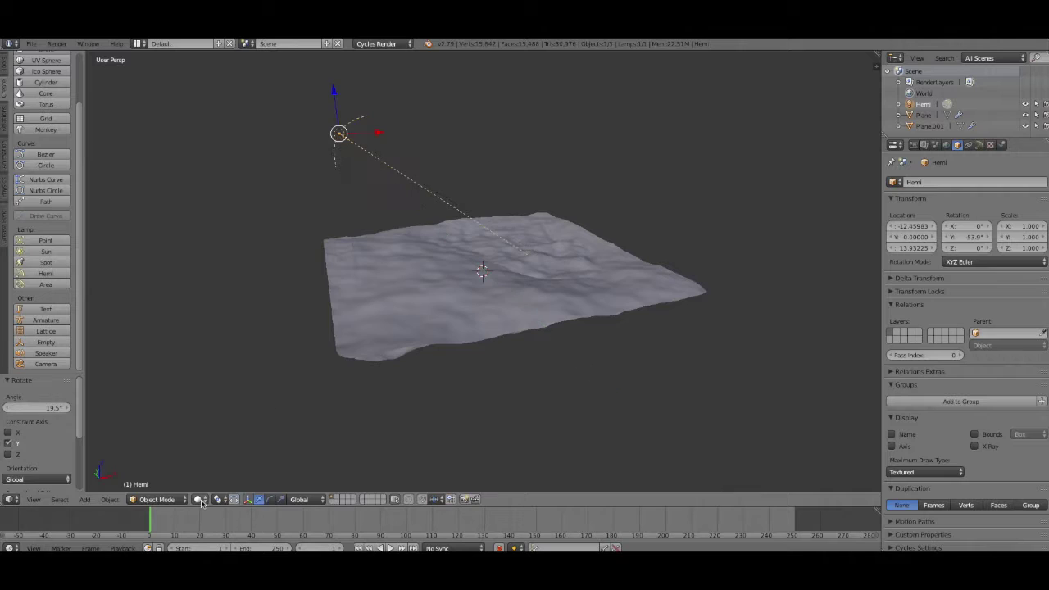
pyautogui.click(202, 499)
pyautogui.click(231, 432)
pyautogui.click(198, 502)
pyautogui.click(219, 461)
# Give the terrain a new material with a Mix Shader surface
pyautogui.rightClick(691, 297)
pyautogui.click(1001, 145)
pyautogui.click(950, 218)
pyautogui.click(197, 499)
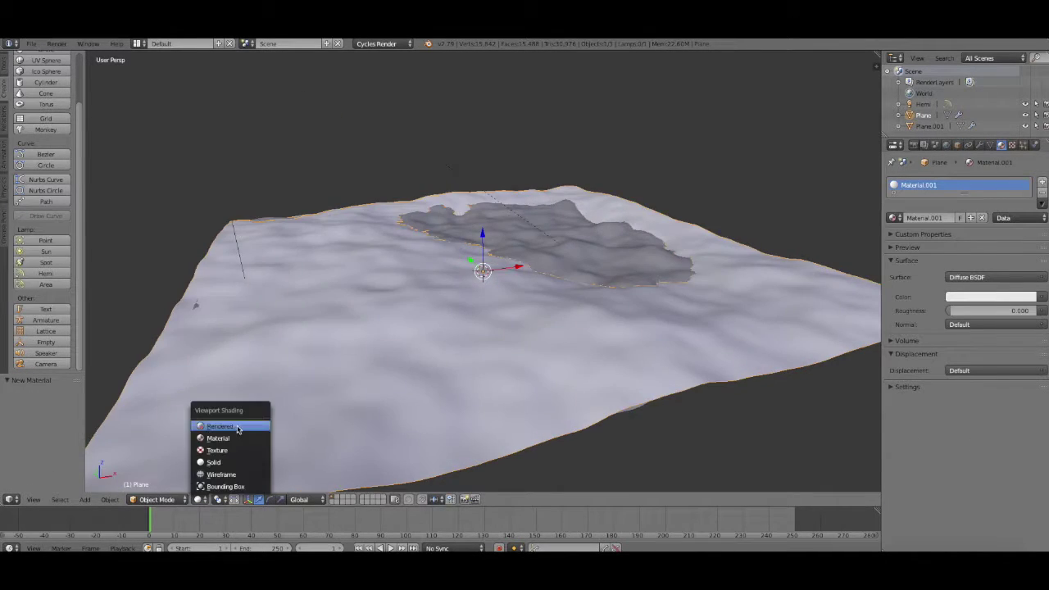
pyautogui.click(231, 424)
pyautogui.click(967, 277)
pyautogui.click(935, 424)
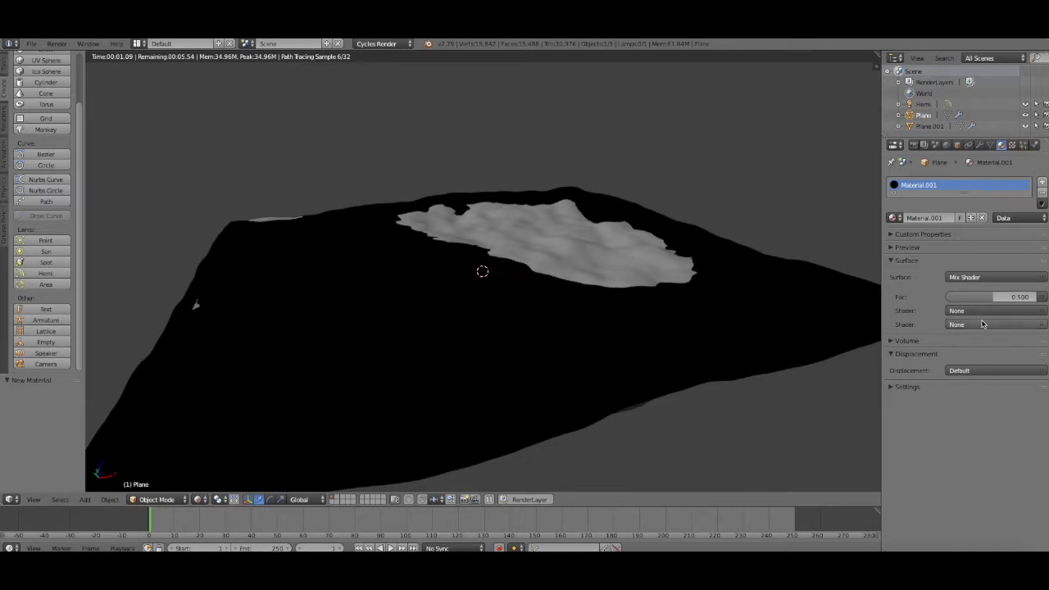
# Lighten the world background colour to grey
pyautogui.click(946, 145)
pyautogui.click(991, 261)
pyautogui.moveTo(1028, 174); pyautogui.dragTo(1030, 127)
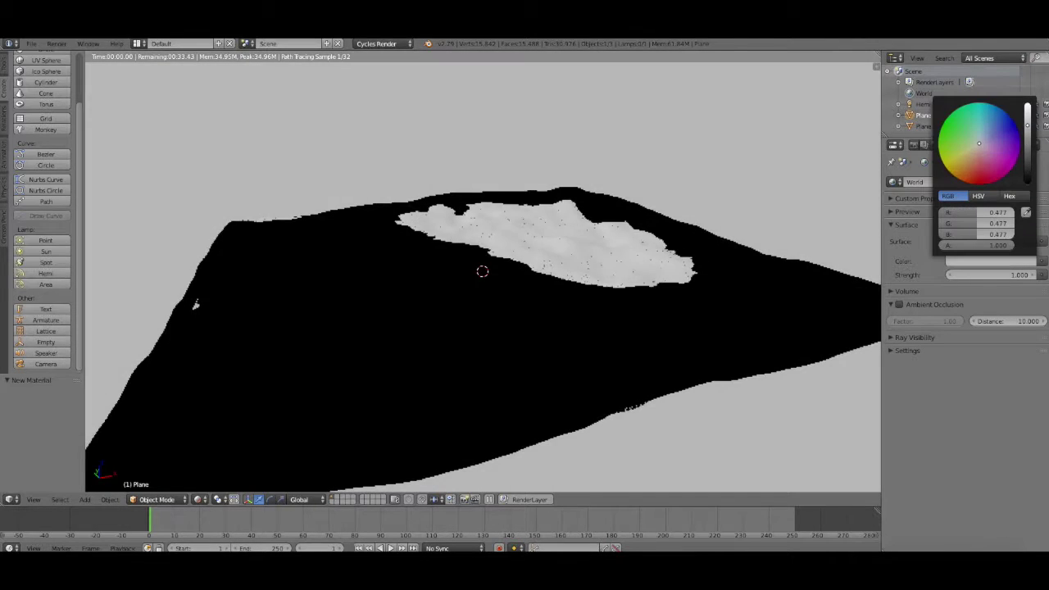
pyautogui.click(1001, 145)
# Set both mixed shaders to Diffuse BSDF in two shades of brown
pyautogui.click(988, 311)
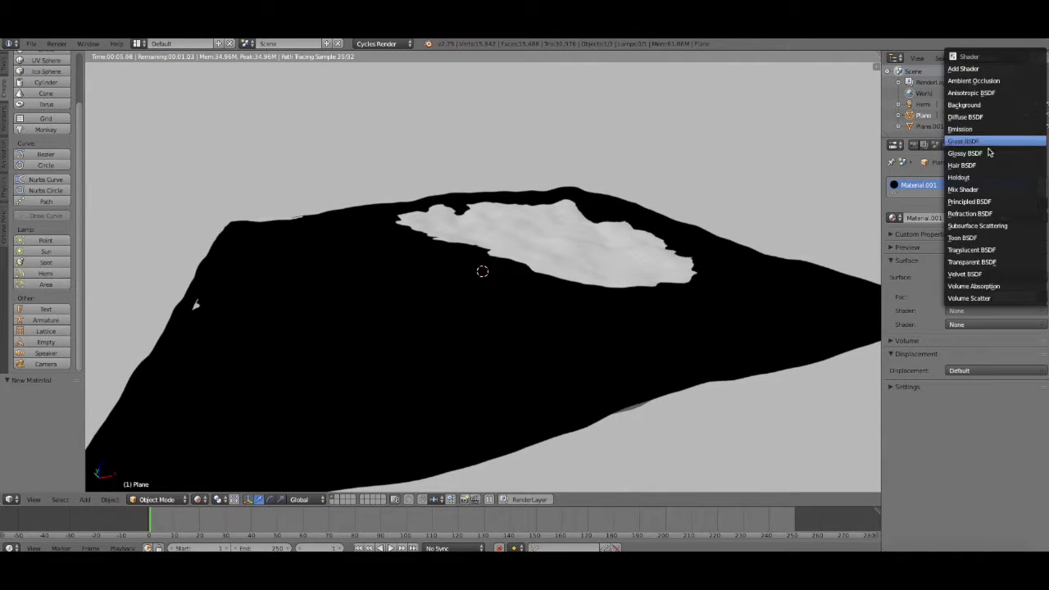
pyautogui.click(983, 119)
pyautogui.click(995, 367)
pyautogui.click(985, 172)
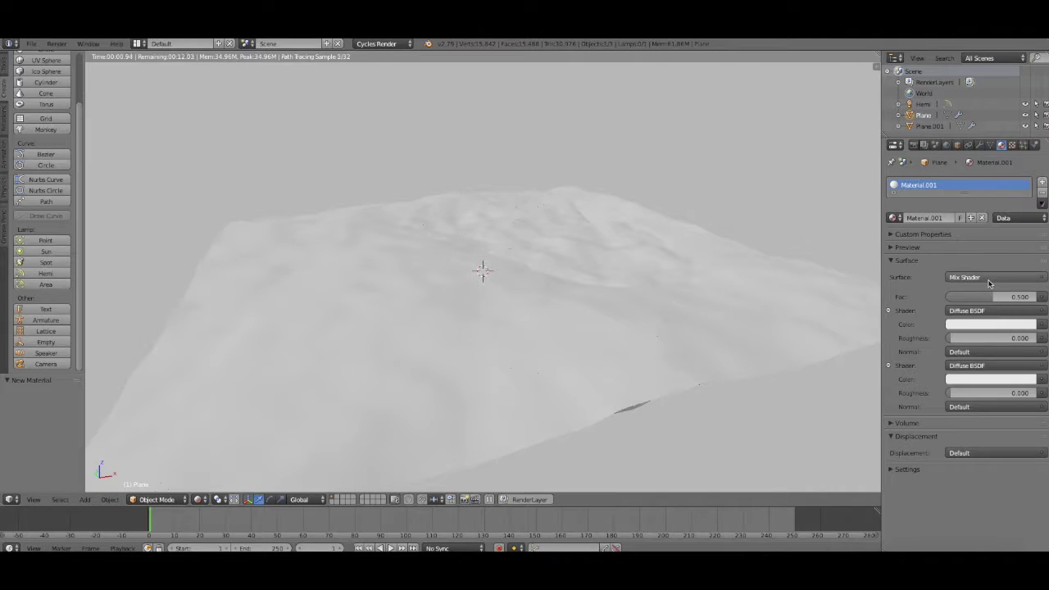
pyautogui.click(990, 323)
pyautogui.click(980, 209)
pyautogui.moveTo(1026, 177); pyautogui.dragTo(1026, 215)
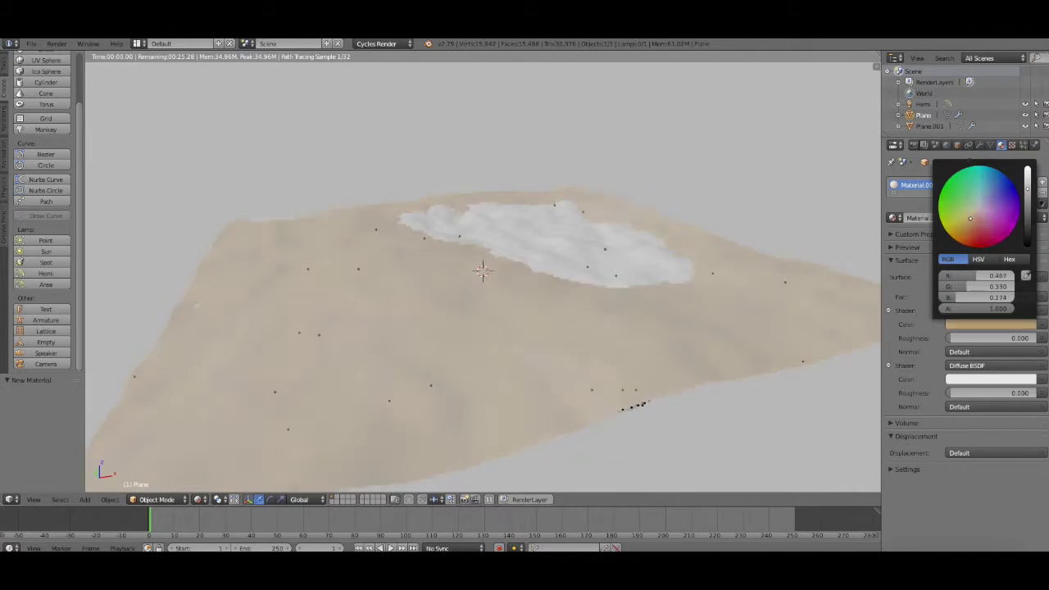
pyautogui.click(1034, 380)
pyautogui.hotkey('ctrl', 'v')
pyautogui.click(1034, 380)
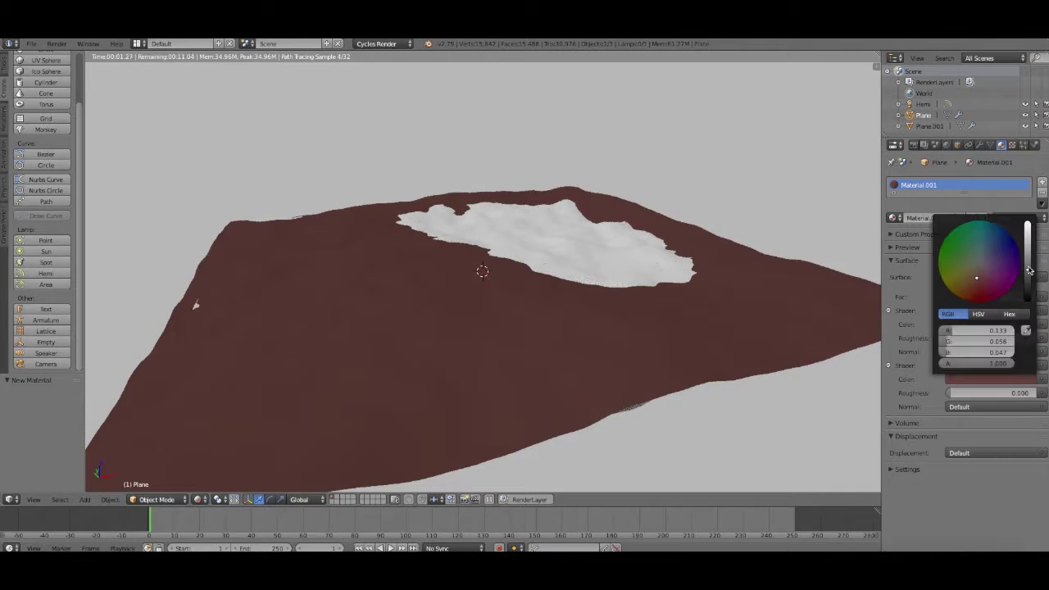
# Drive the mix factor with a Noise Texture at scale 125.9
pyautogui.click(1044, 300)
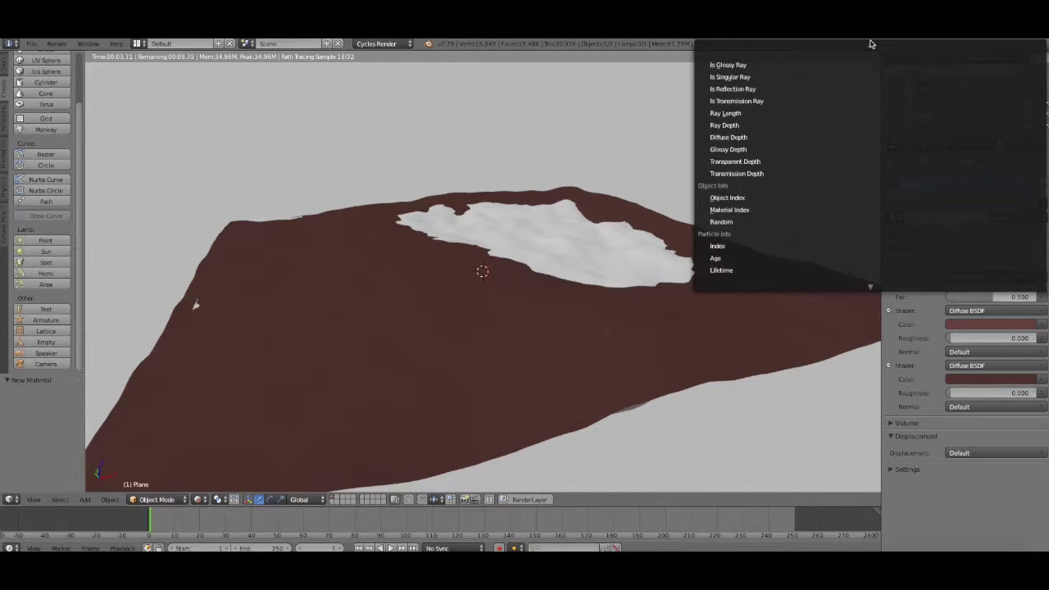
pyautogui.click(811, 135)
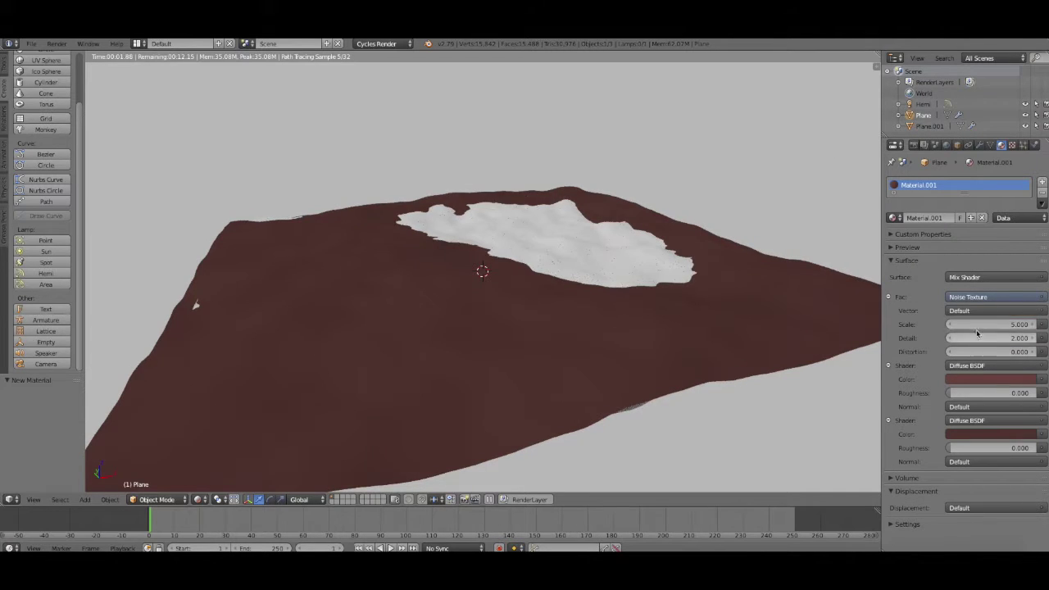
pyautogui.moveTo(976, 332); pyautogui.dragTo(1033, 332)
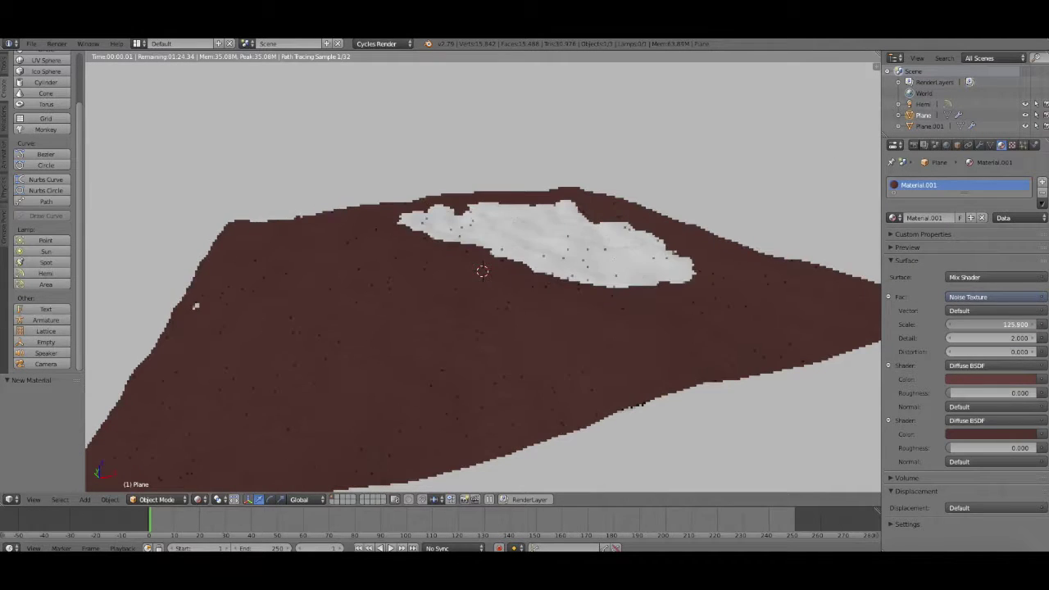
pyautogui.moveTo(730, 441); pyautogui.dragTo(643, 436, button='middle')
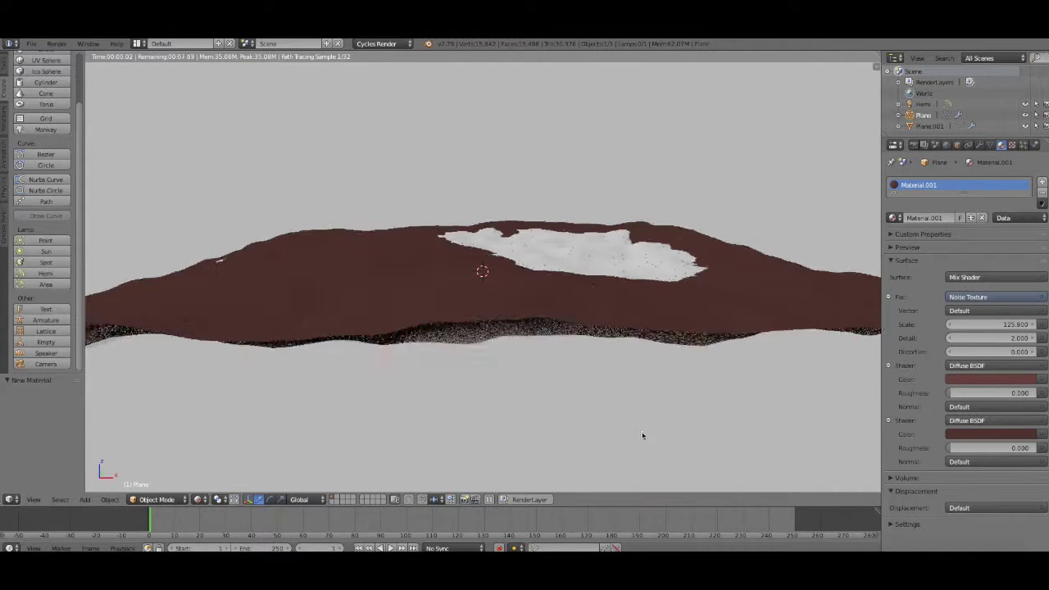
pyautogui.scroll(3, 642, 436)
# Compare material, texture and rendered viewport shading, then select the water plane
pyautogui.click(202, 499)
pyautogui.click(221, 435)
pyautogui.click(195, 501)
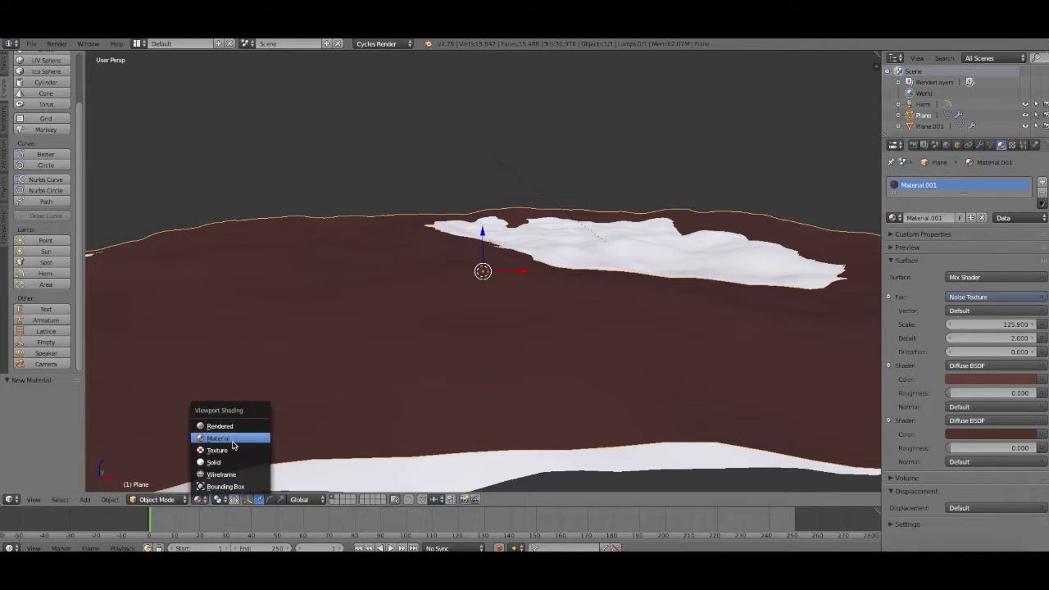
pyautogui.click(231, 448)
pyautogui.click(200, 499)
pyautogui.click(220, 426)
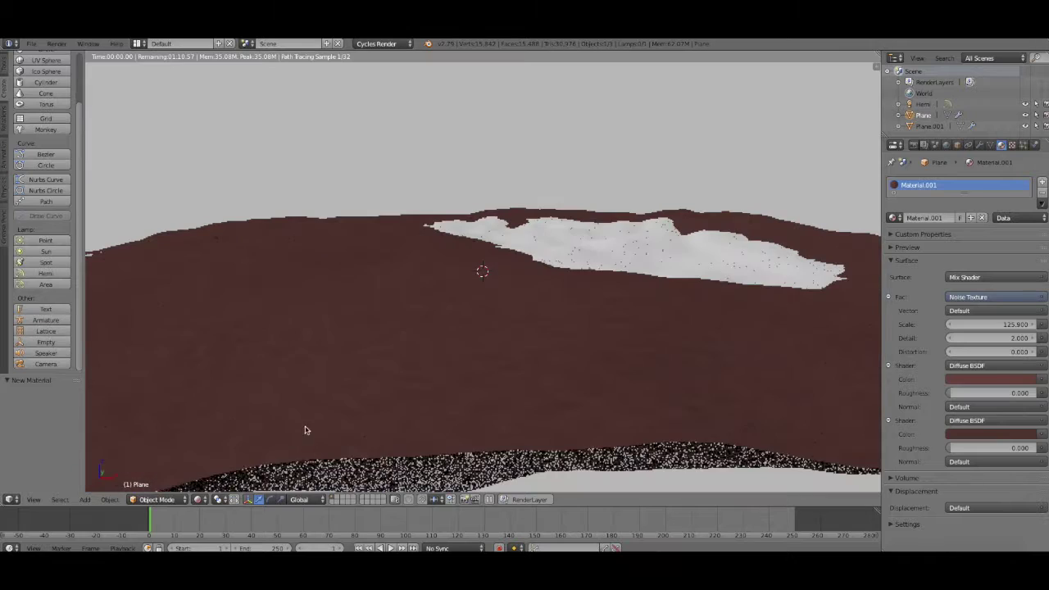
pyautogui.rightClick(648, 243)
# Give the water plane a new Glass BSDF material with IOR 1.130
pyautogui.click(960, 218)
pyautogui.click(987, 278)
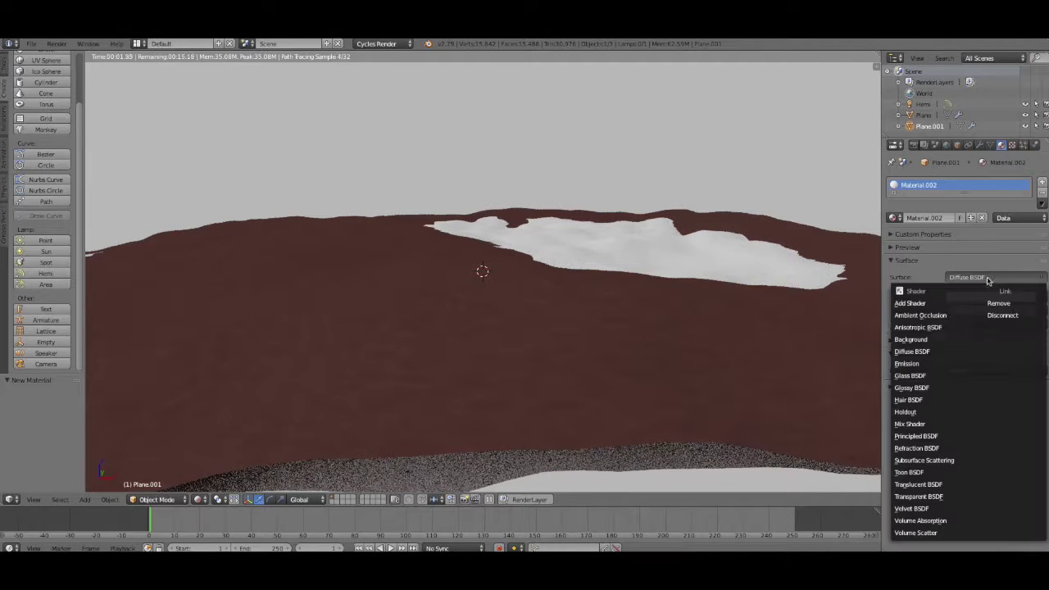
pyautogui.click(914, 376)
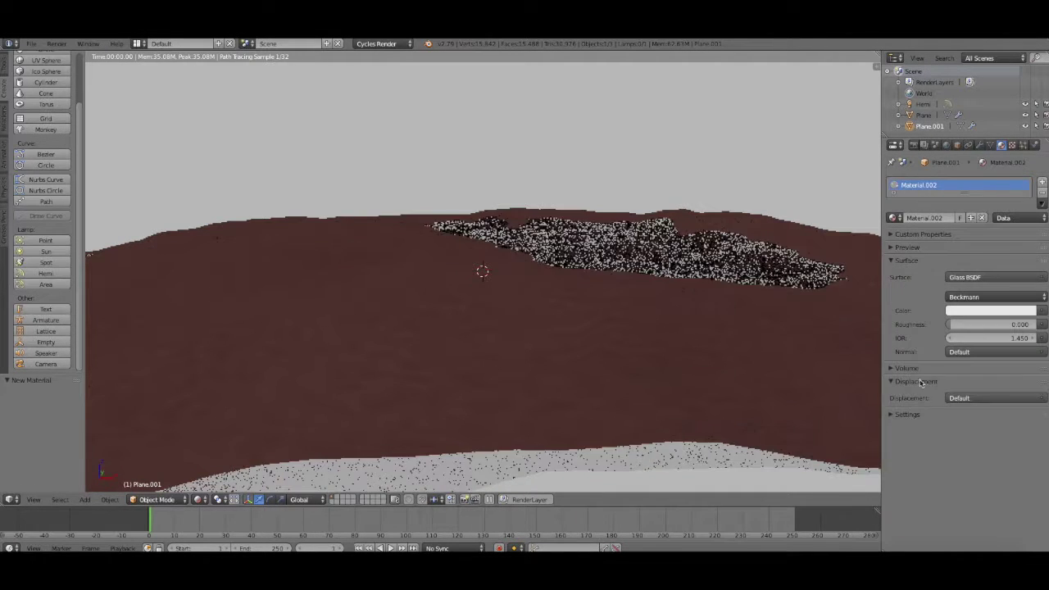
pyautogui.click(986, 338)
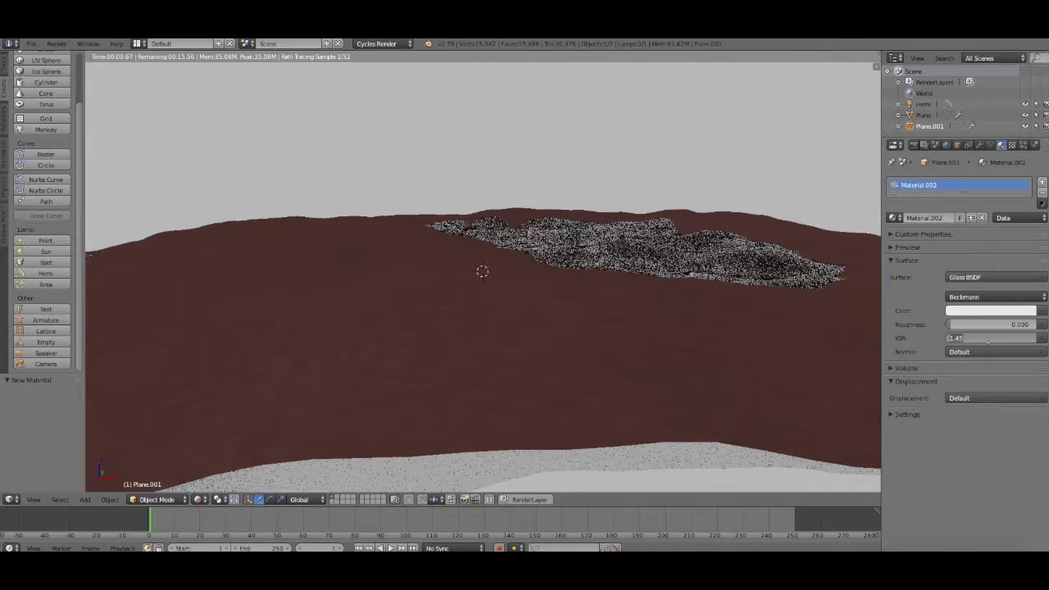
pyautogui.write('1.3')
pyautogui.press('Return')
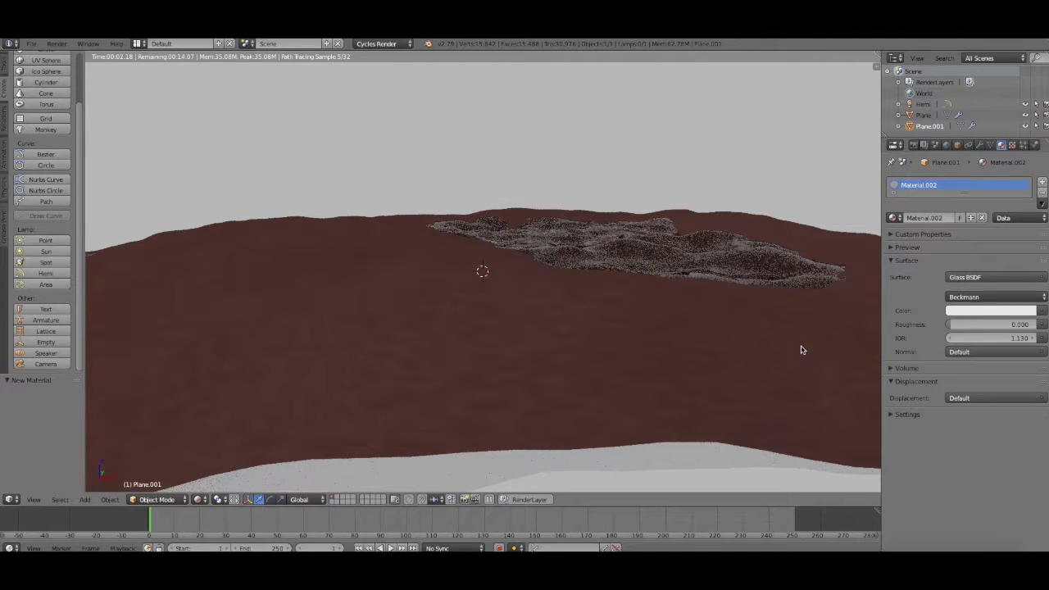
# Tint the glass light blue and reselect the terrain plane
pyautogui.moveTo(802, 350); pyautogui.dragTo(725, 433, button='middle')
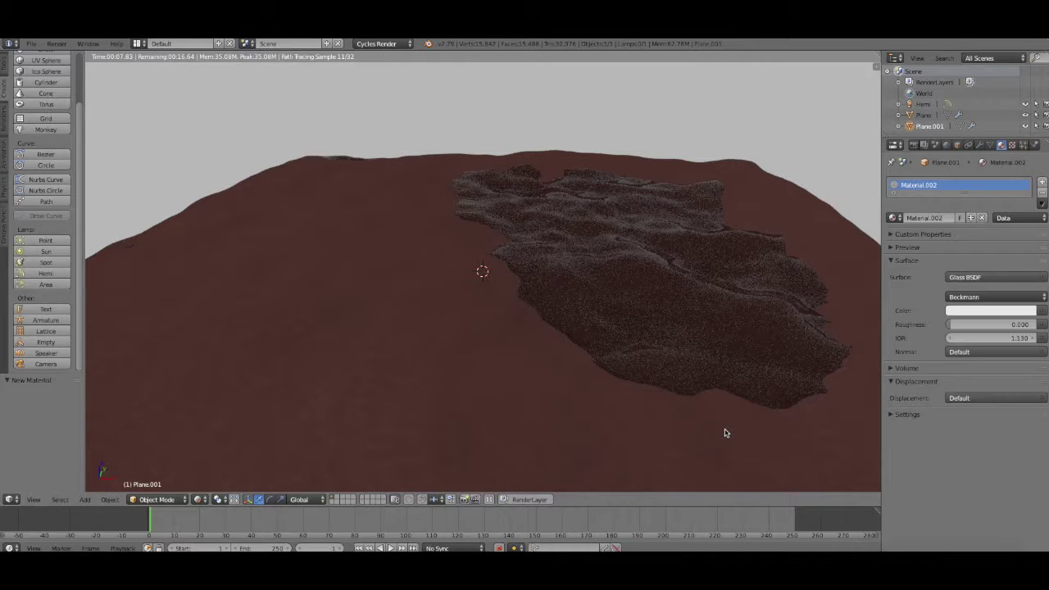
pyautogui.click(990, 311)
pyautogui.click(977, 197)
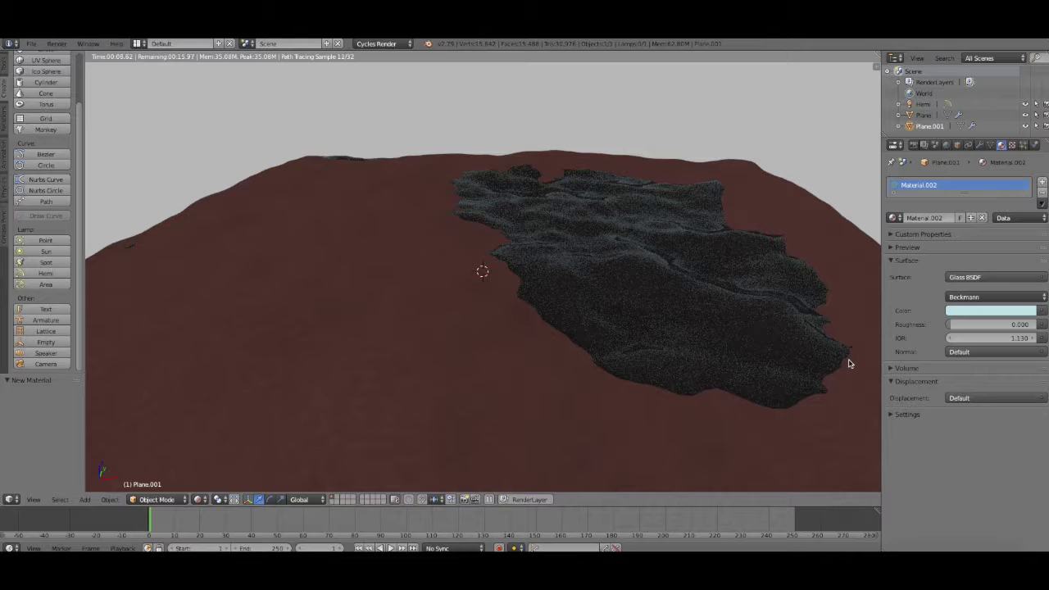
pyautogui.moveTo(595, 425)
pyautogui.mouseDown(button='middle')
pyautogui.moveTo(653, 399)
pyautogui.moveTo(629, 423)
pyautogui.mouseUp(button='middle')
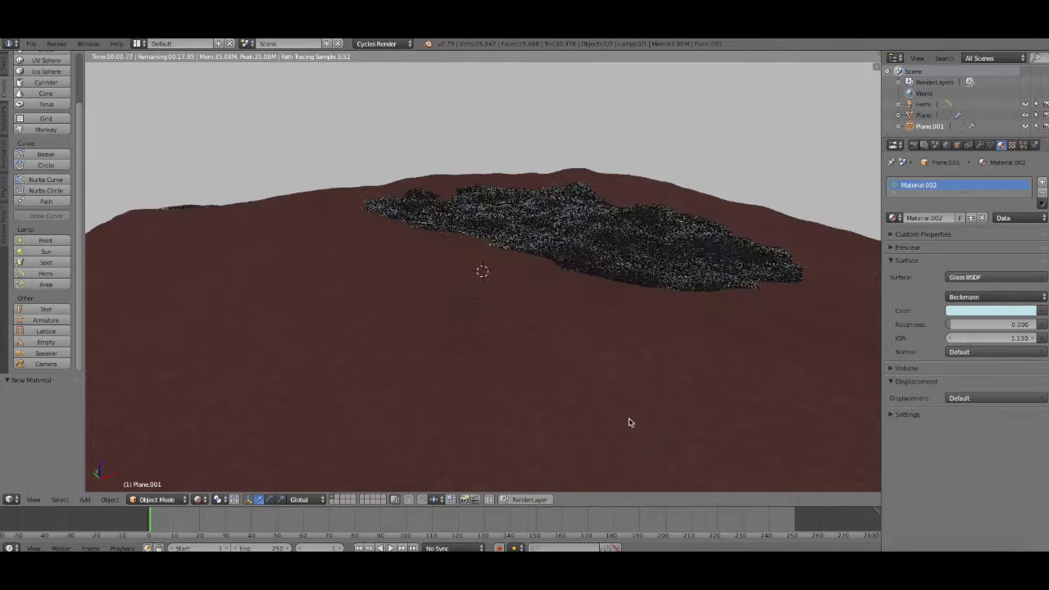
pyautogui.rightClick(385, 358)
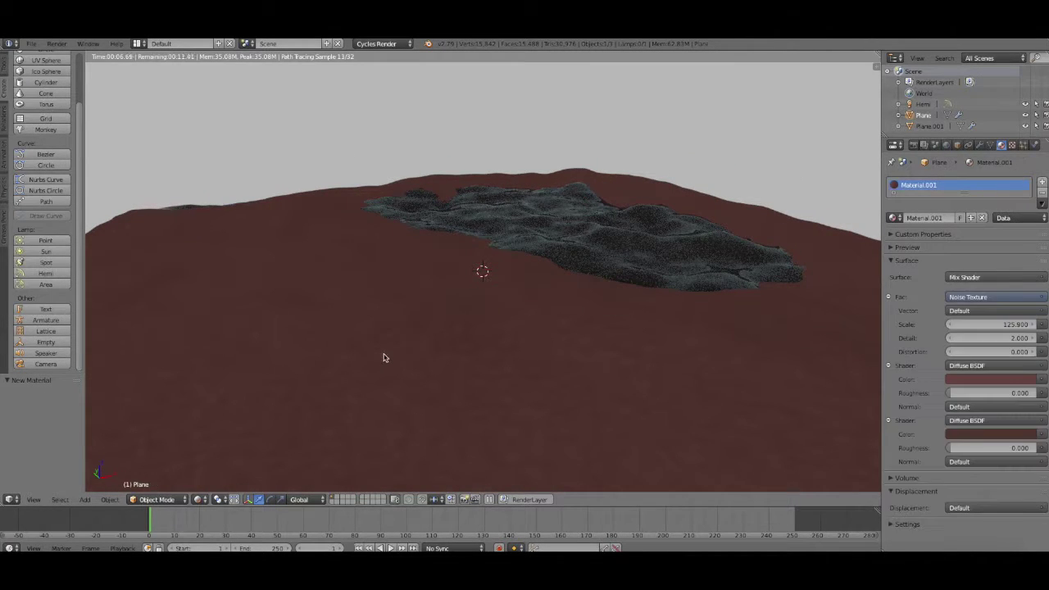
# Add a particle system to the terrain and view it in material shading
pyautogui.click(1022, 144)
pyautogui.click(1033, 182)
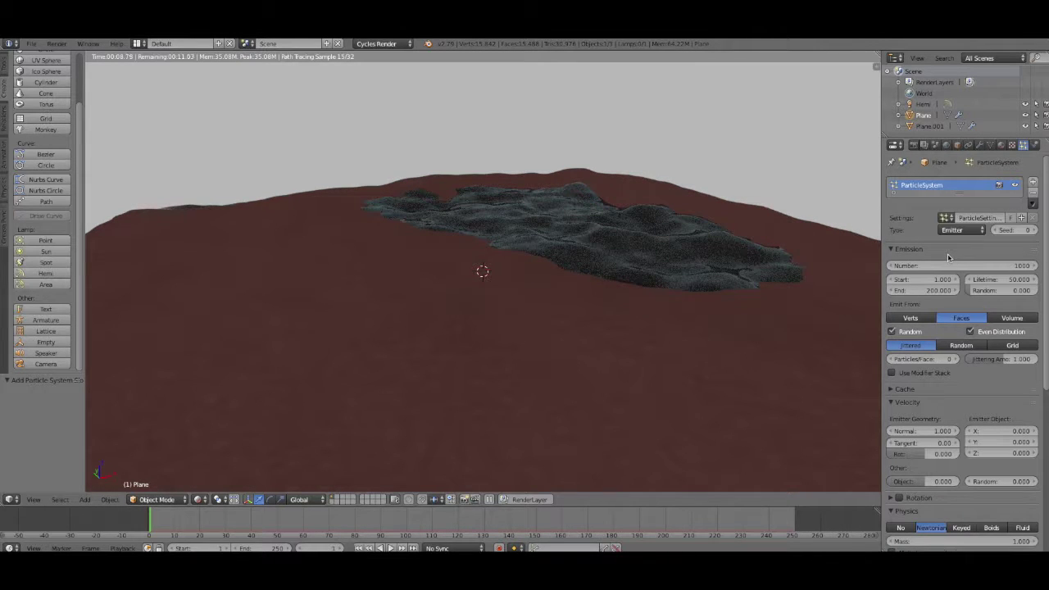
pyautogui.click(197, 499)
pyautogui.click(232, 442)
pyautogui.click(198, 499)
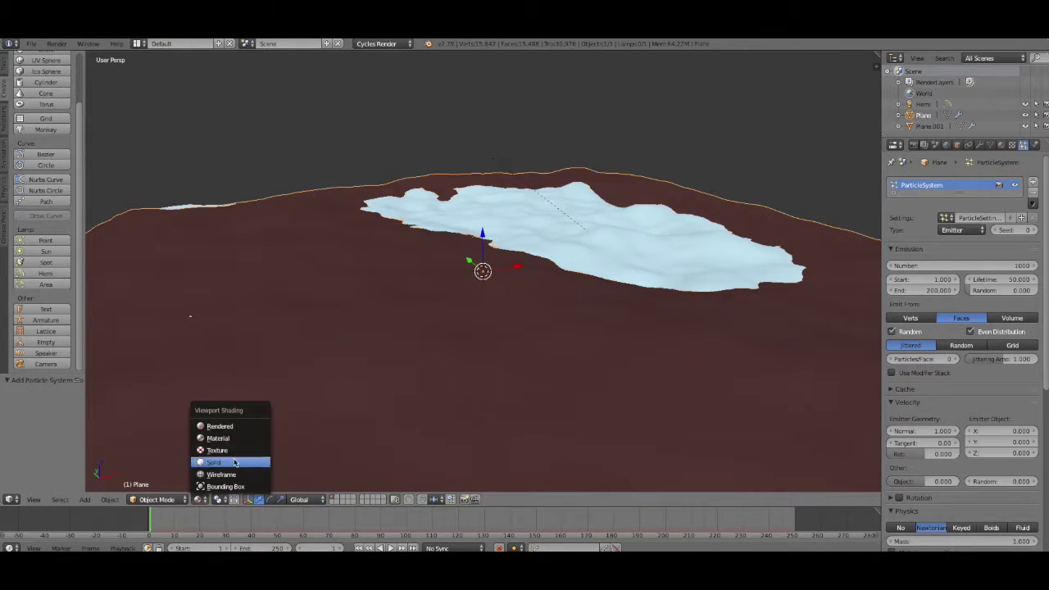
pyautogui.click(232, 462)
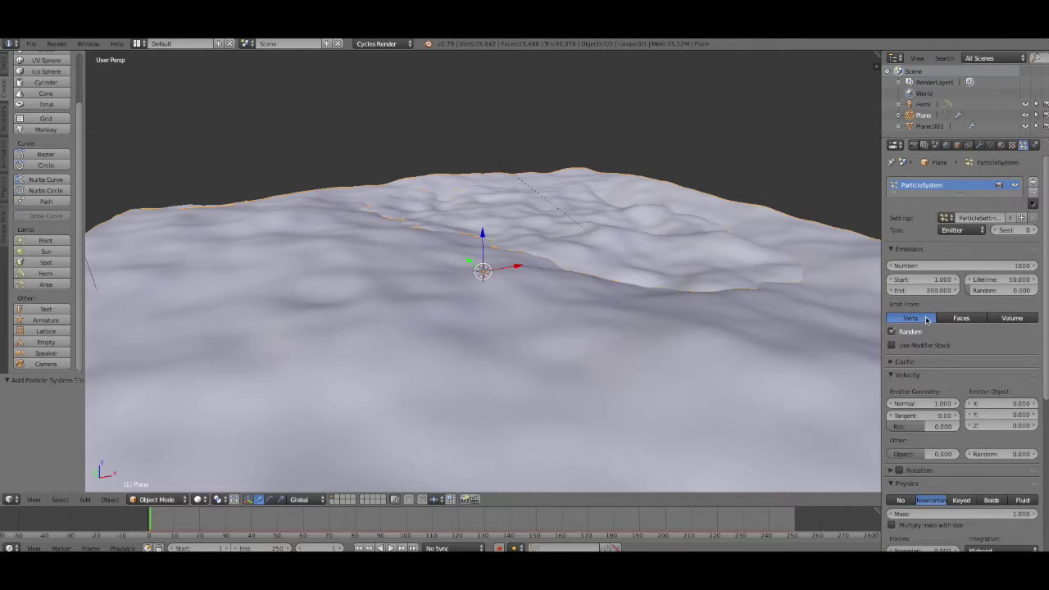
# Change the particle type to Hair with a hair length of 0.360
pyautogui.click(971, 233)
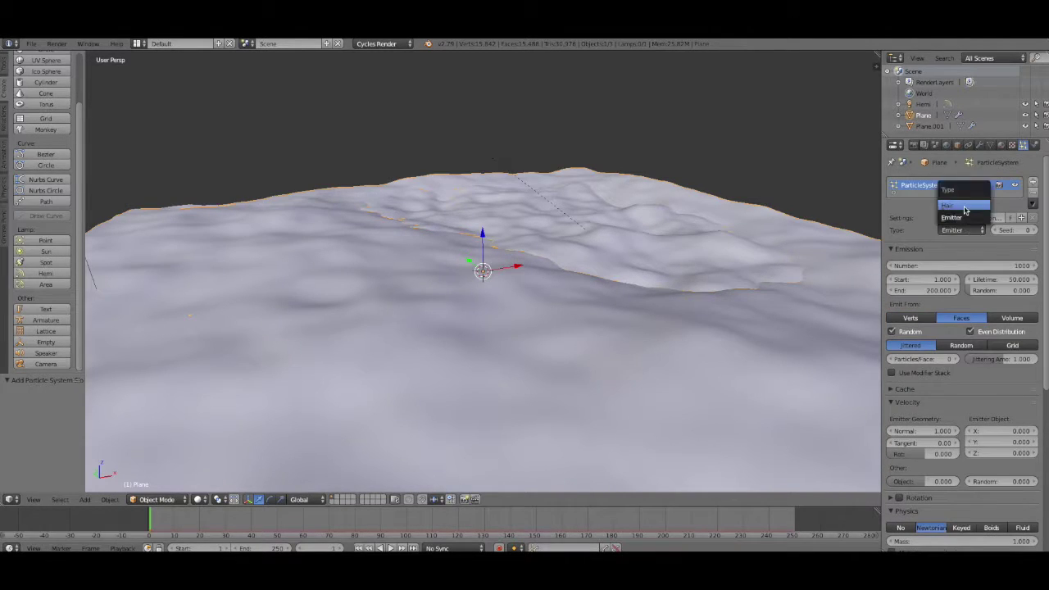
pyautogui.click(967, 215)
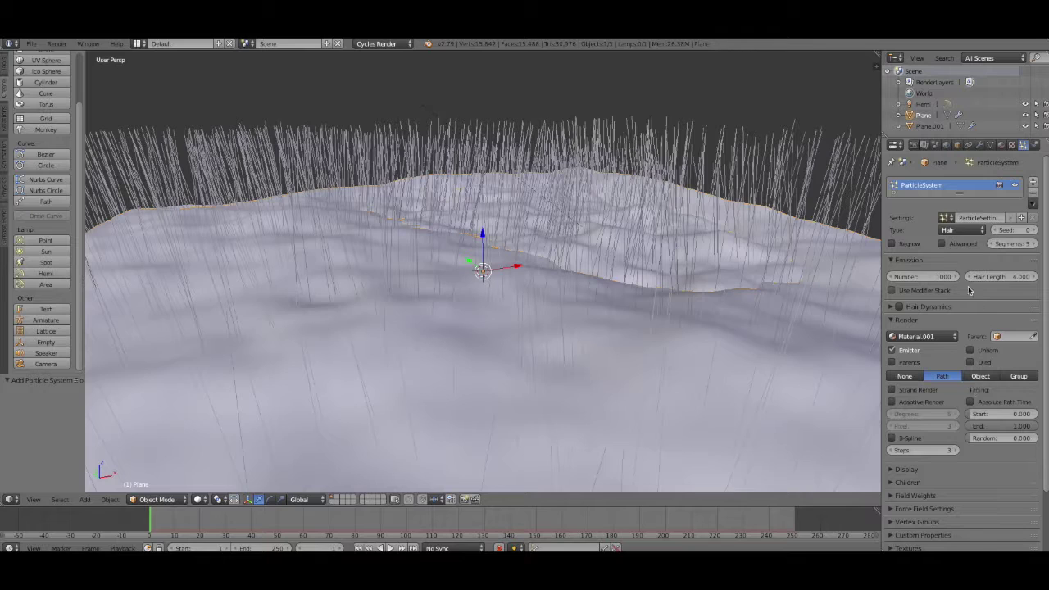
pyautogui.moveTo(996, 277); pyautogui.dragTo(926, 276)
pyautogui.moveTo(996, 276); pyautogui.dragTo(1001, 276)
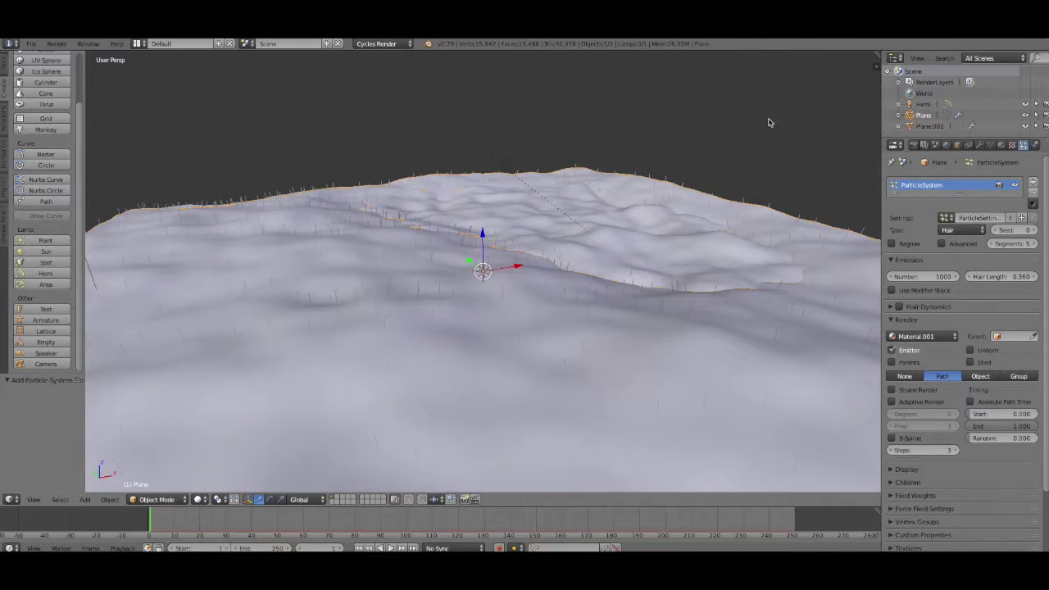
pyautogui.moveTo(766, 96)
pyautogui.mouseDown(button='middle')
pyautogui.moveTo(705, 123)
pyautogui.moveTo(679, 122)
pyautogui.moveTo(688, 157)
pyautogui.mouseUp(button='middle')
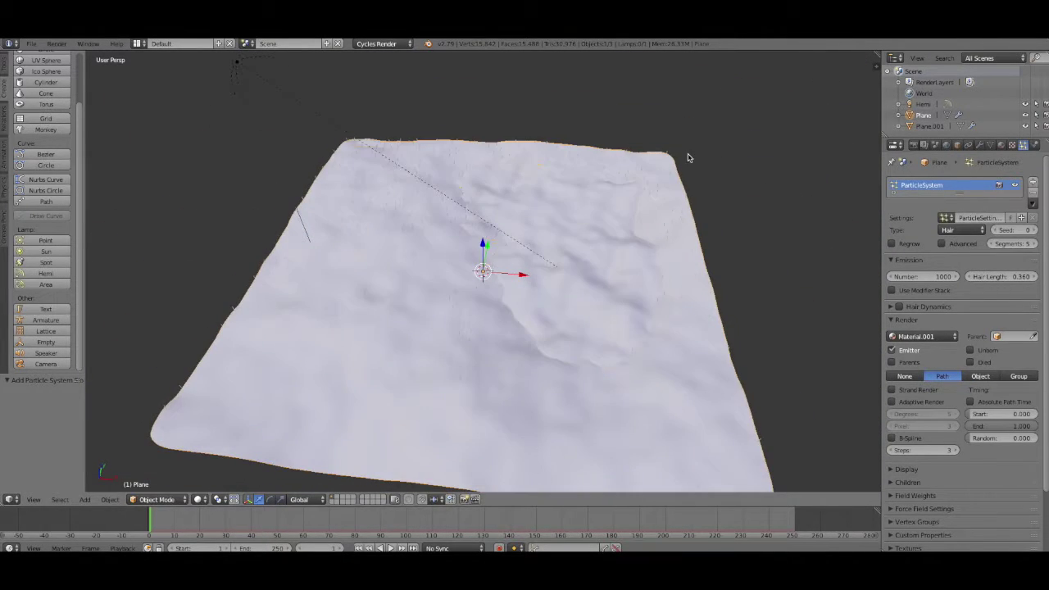
# Add Interpolated child strands to the terrain's hair
pyautogui.click(204, 502)
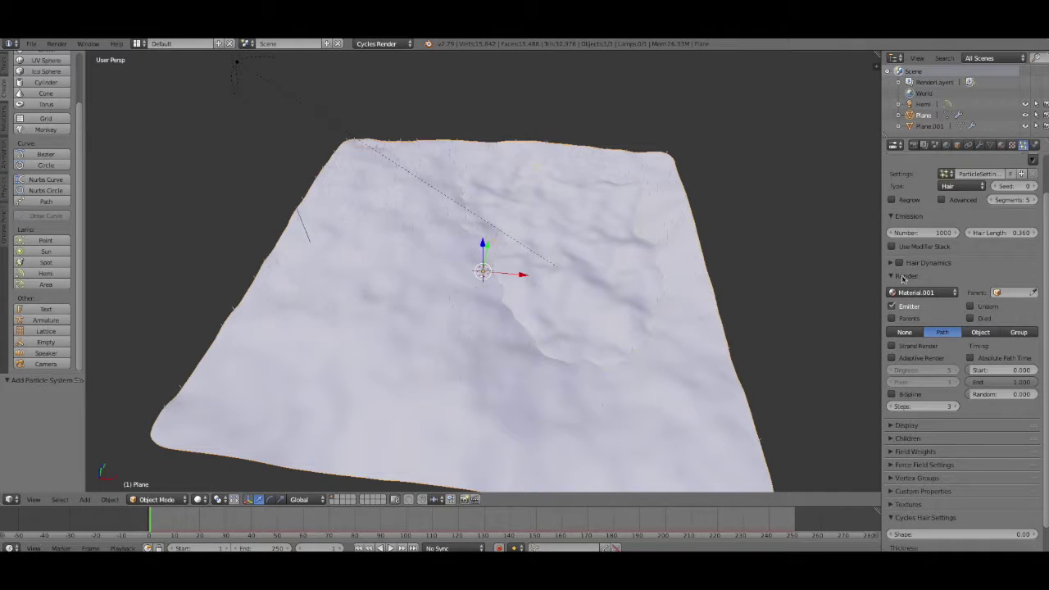
pyautogui.click(903, 276)
pyautogui.click(908, 289)
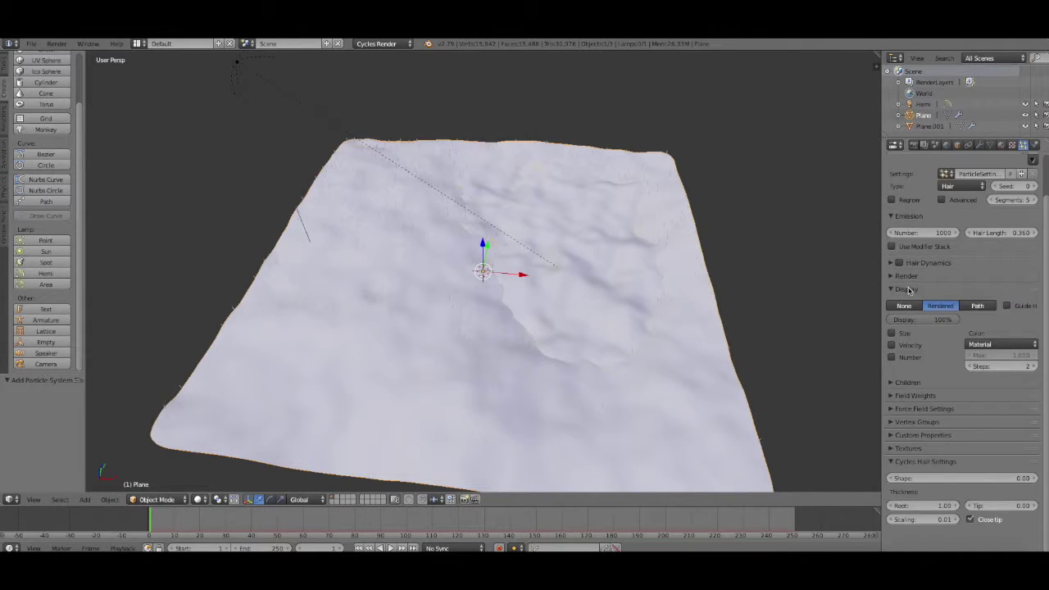
pyautogui.click(908, 289)
pyautogui.click(914, 302)
pyautogui.click(1012, 319)
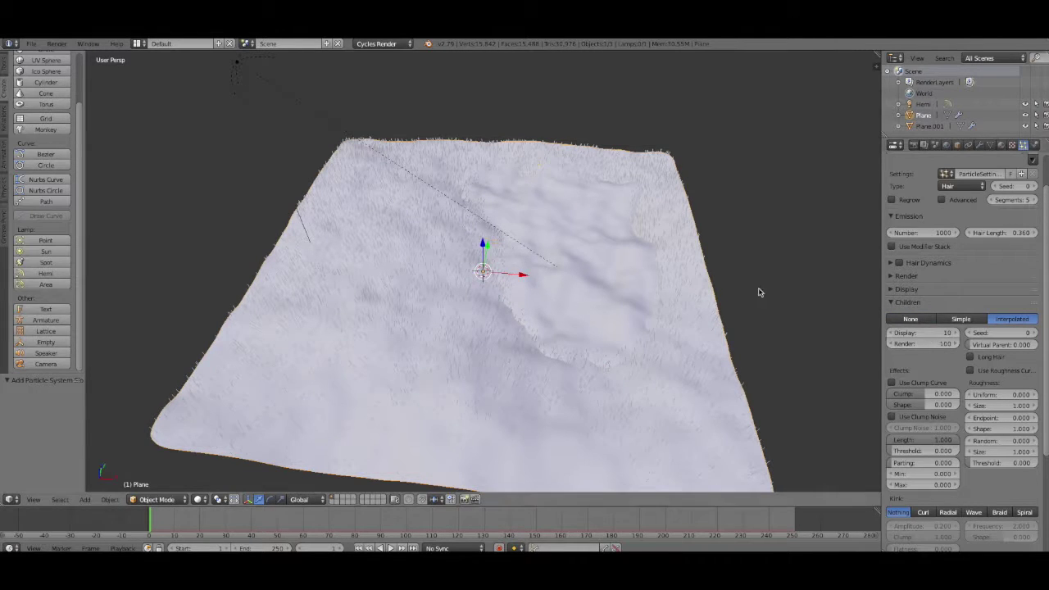
# Inspect the hair close up and look over the hair dynamics settings
pyautogui.moveTo(766, 271); pyautogui.dragTo(704, 223, button='middle')
pyautogui.scroll(5, 704, 223)
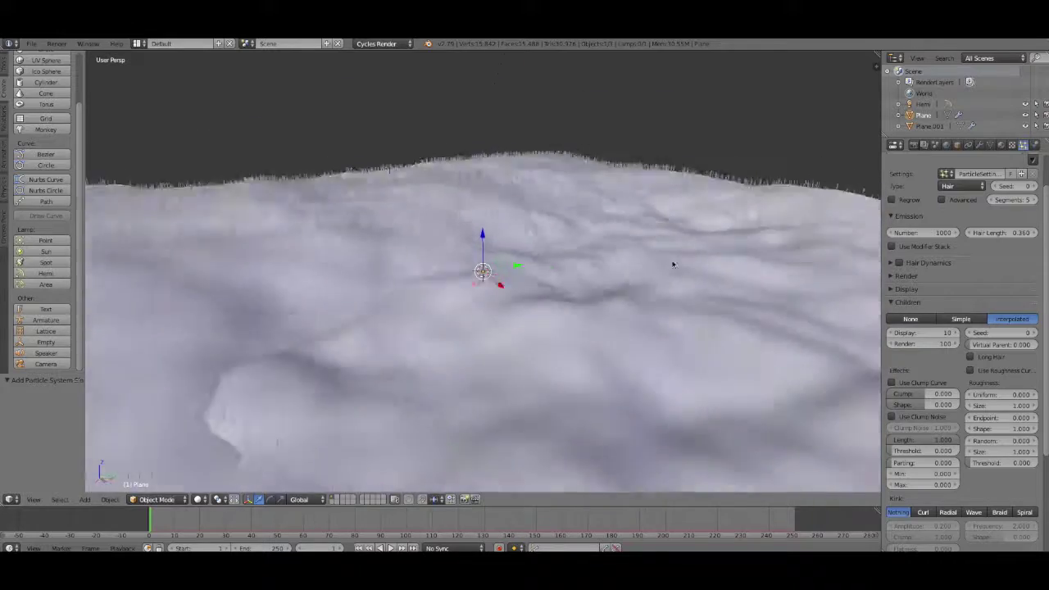
pyautogui.moveTo(672, 265)
pyautogui.mouseDown(button='middle')
pyautogui.moveTo(527, 344)
pyautogui.moveTo(757, 262)
pyautogui.mouseUp(button='middle')
pyautogui.scroll(-5, 527, 344)
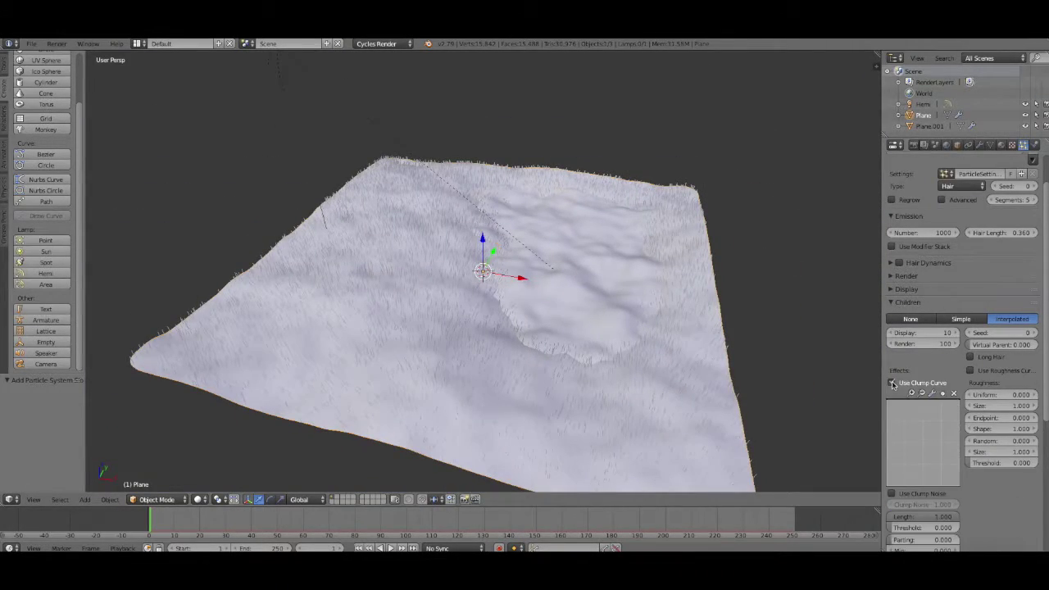
pyautogui.click(906, 302)
pyautogui.scroll(2, 949, 332)
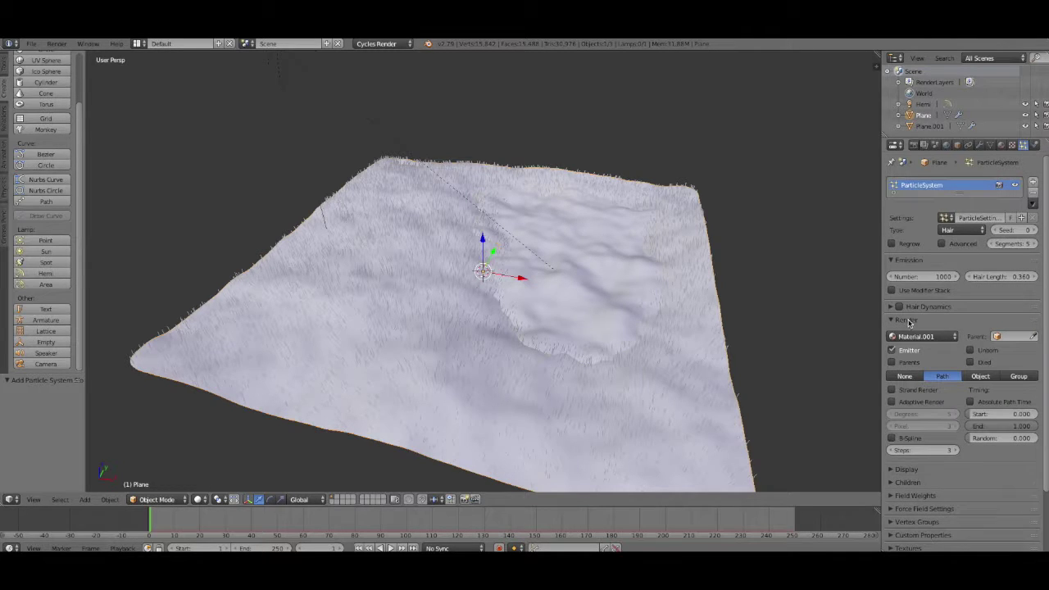
pyautogui.click(919, 308)
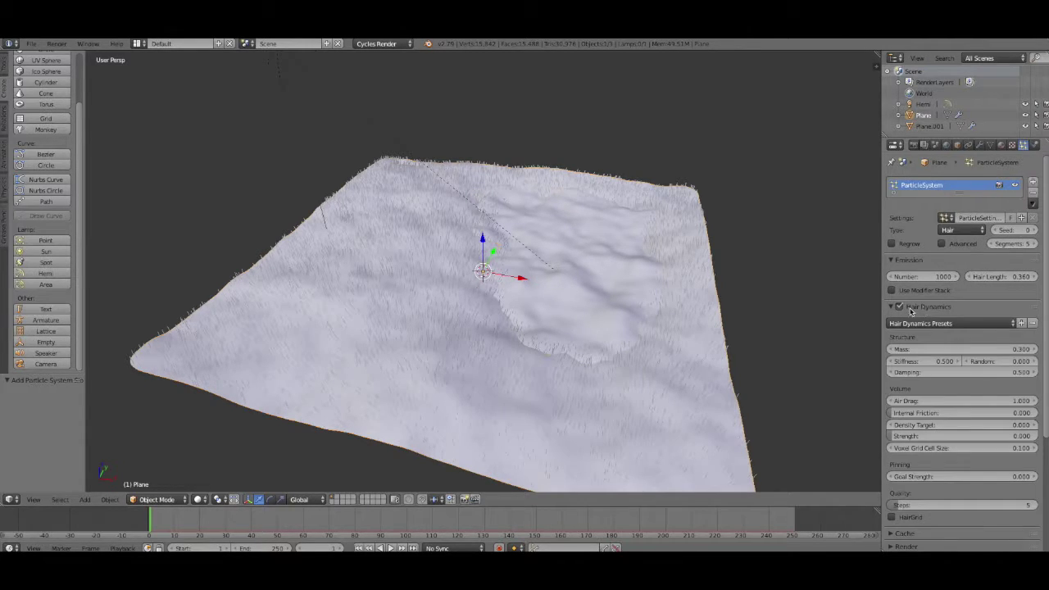
pyautogui.click(922, 309)
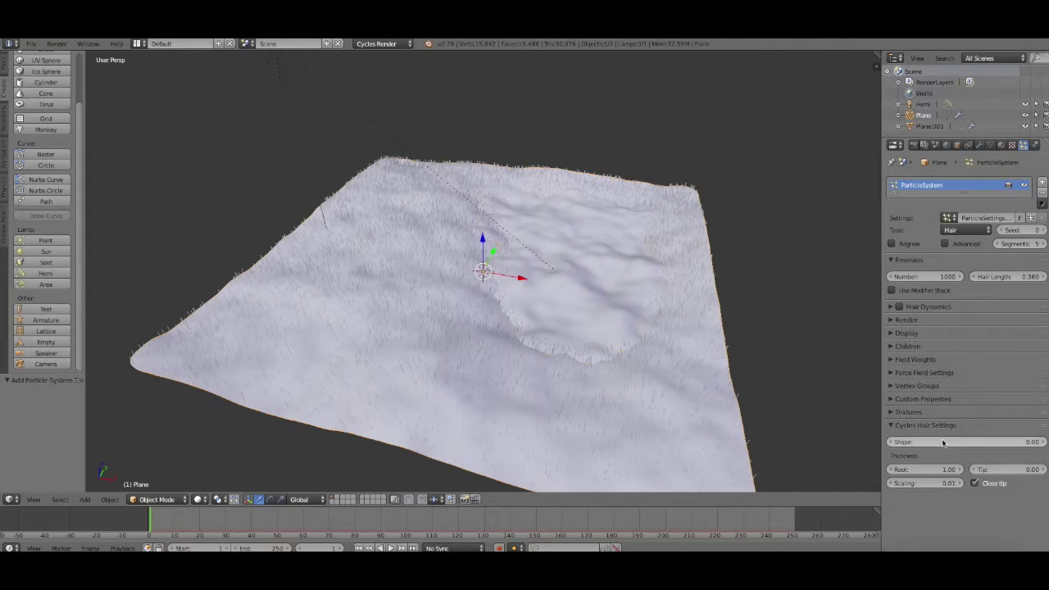
# Preview in Cycles rendered shading and thin the hair root thickness to 0.04
pyautogui.scroll(2, 688, 302)
pyautogui.moveTo(688, 301); pyautogui.dragTo(238, 472, button='middle')
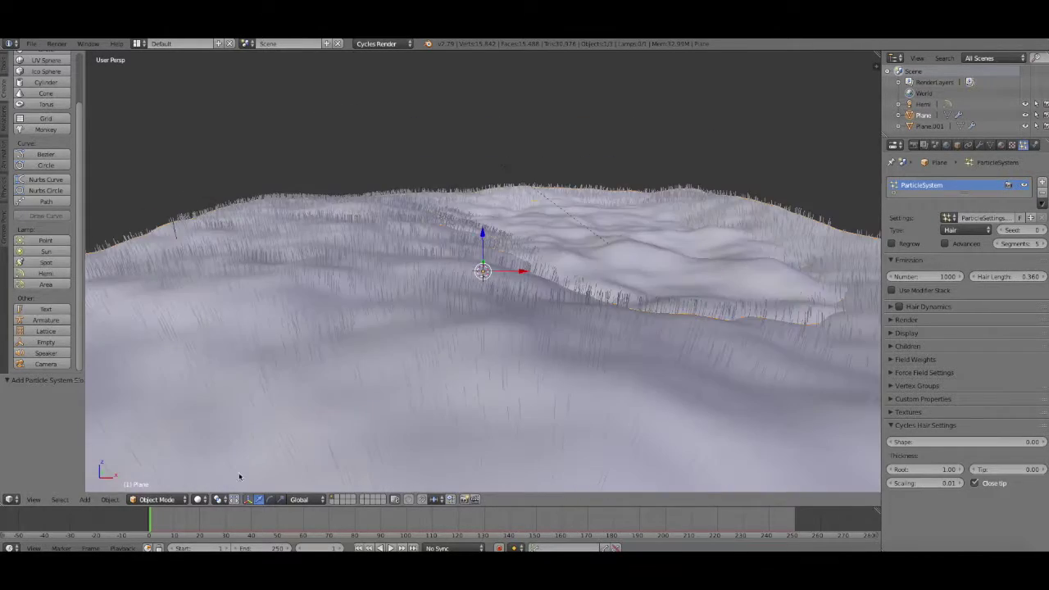
pyautogui.hotkey('shift', 'z')
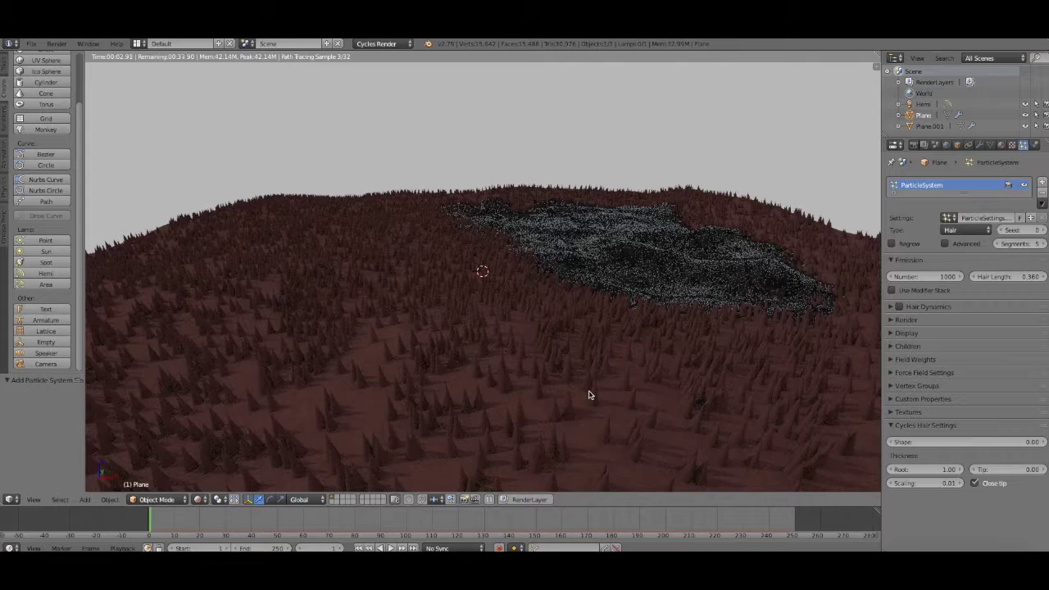
pyautogui.moveTo(926, 469); pyautogui.dragTo(585, 416)
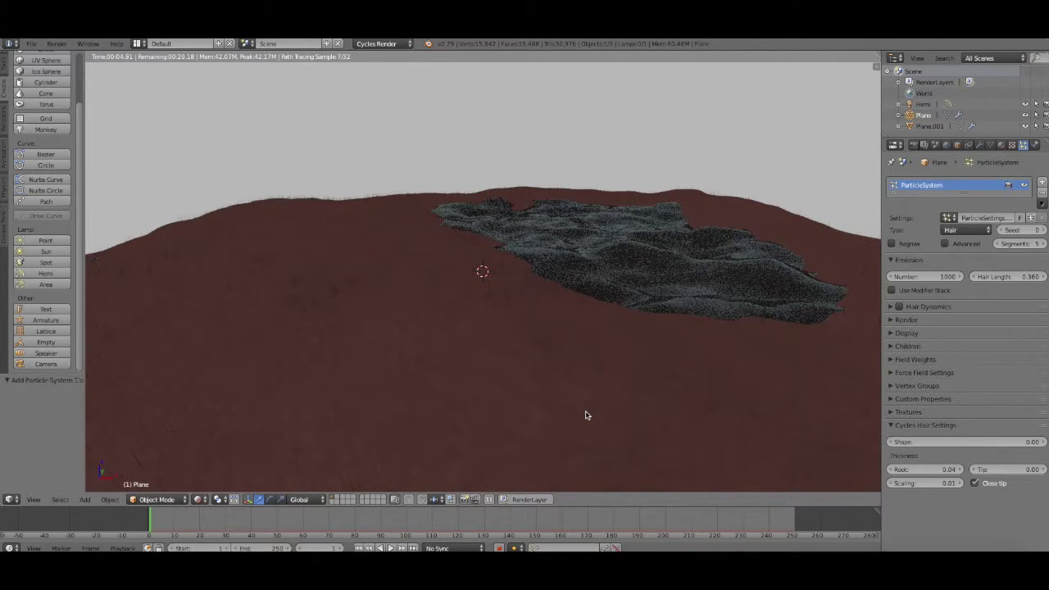
pyautogui.click(204, 500)
pyautogui.click(229, 464)
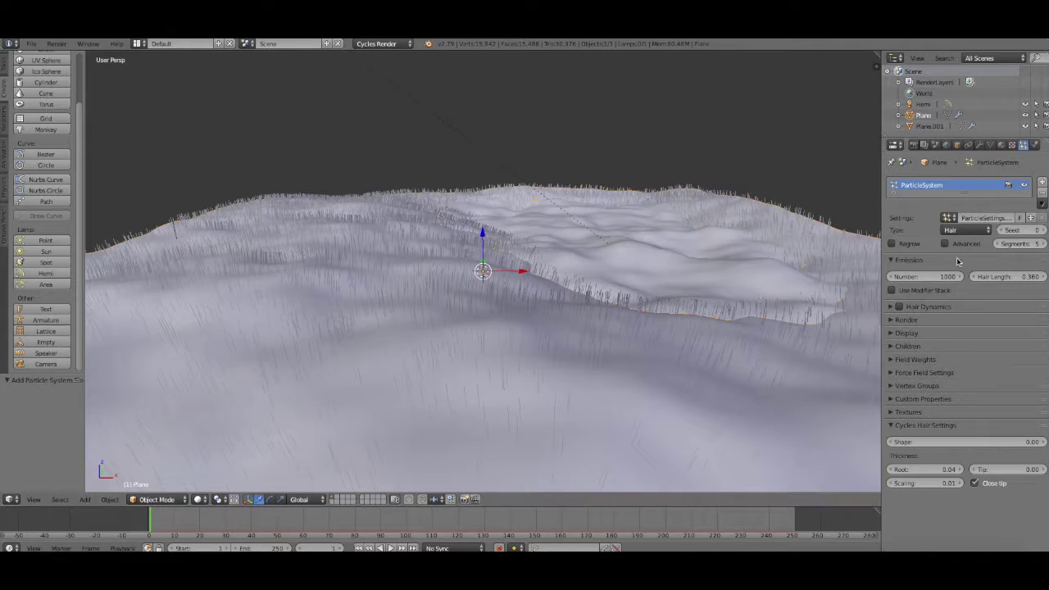
# Review the particle display and vertex group panels, then show mesh data properties
pyautogui.click(906, 333)
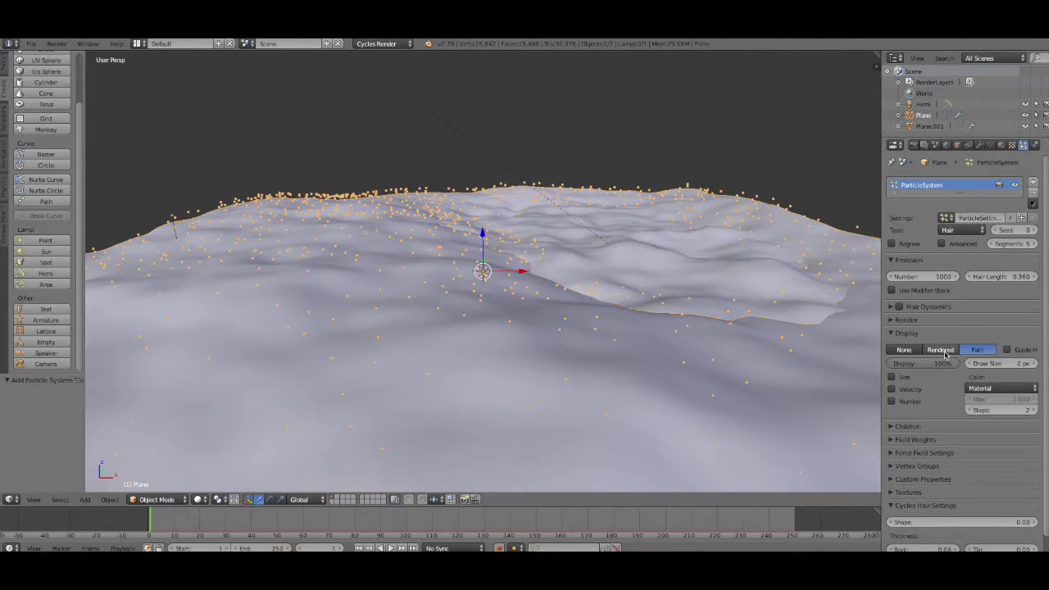
pyautogui.click(904, 332)
pyautogui.click(916, 386)
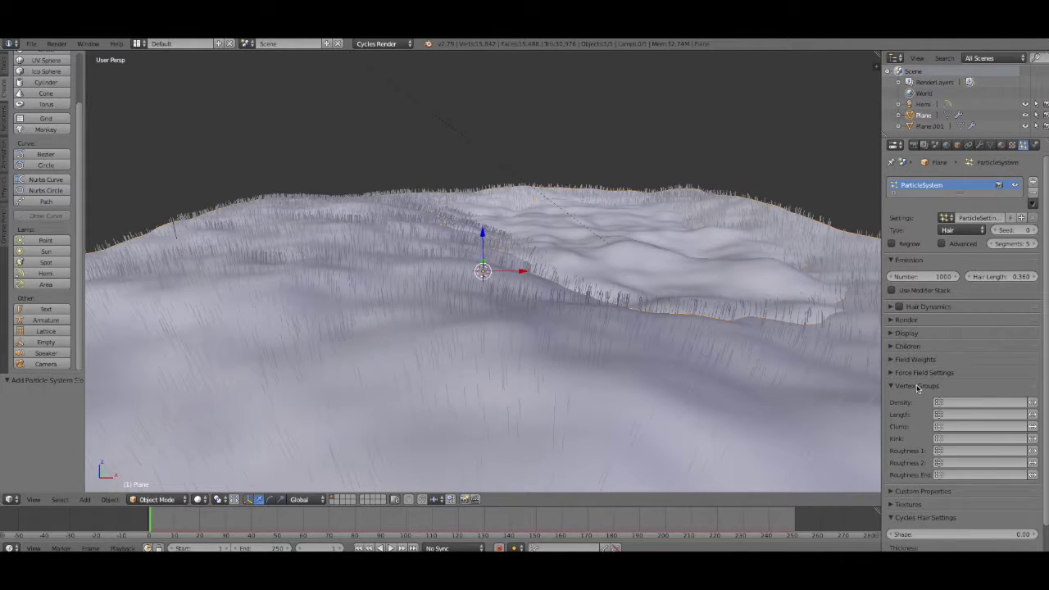
pyautogui.click(916, 385)
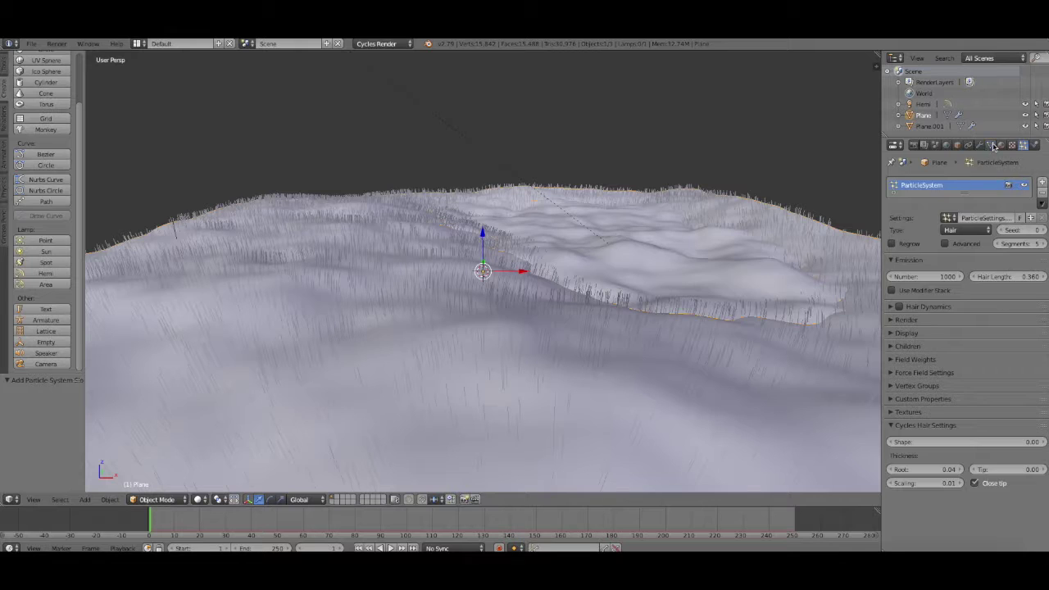
pyautogui.click(991, 145)
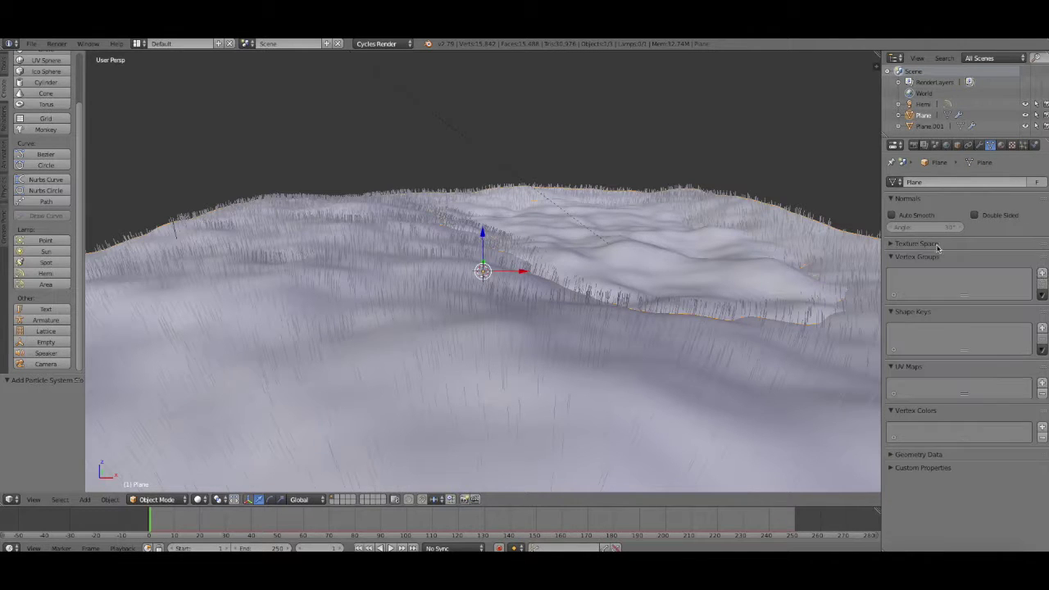
# Add a vertex group named Group to the terrain
pyautogui.moveTo(723, 294); pyautogui.dragTo(707, 351, button='middle')
pyautogui.scroll(-3, 707, 352)
pyautogui.click(198, 499)
pyautogui.click(222, 450)
pyautogui.click(1042, 273)
pyautogui.click(1041, 295)
pyautogui.scroll(2, 517, 388)
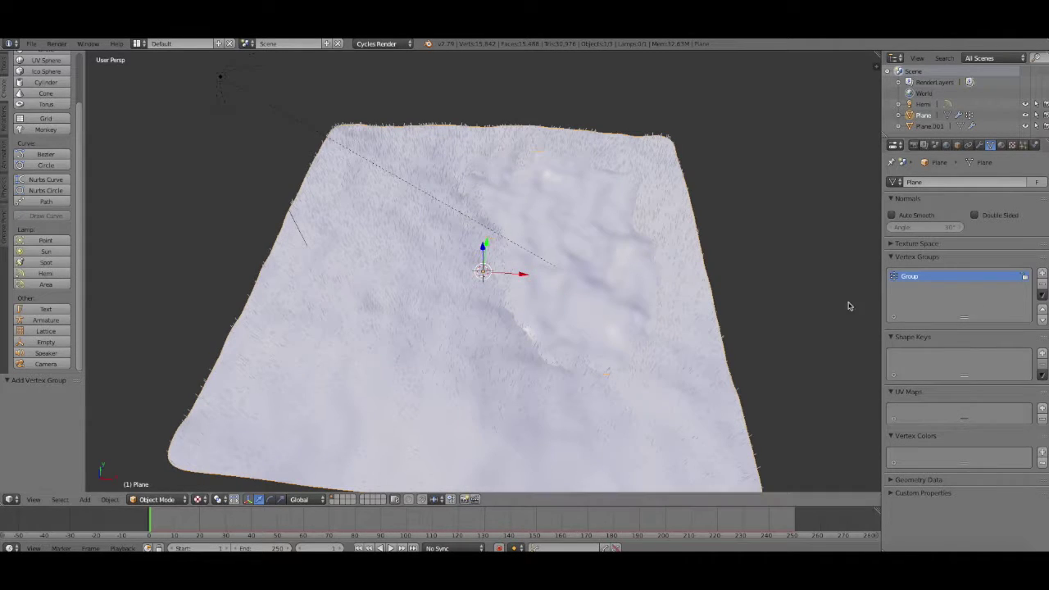
# Switch to Weight Paint mode and paint full weight along the plane's top edge
pyautogui.moveTo(743, 283); pyautogui.dragTo(609, 335, button='middle')
pyautogui.click(196, 499)
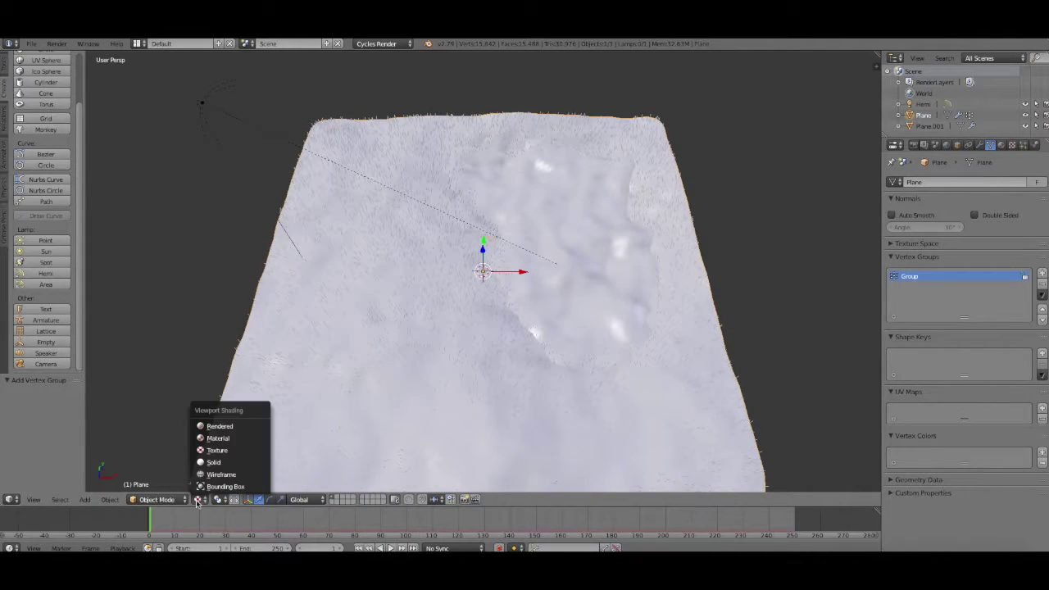
pyautogui.click(157, 499)
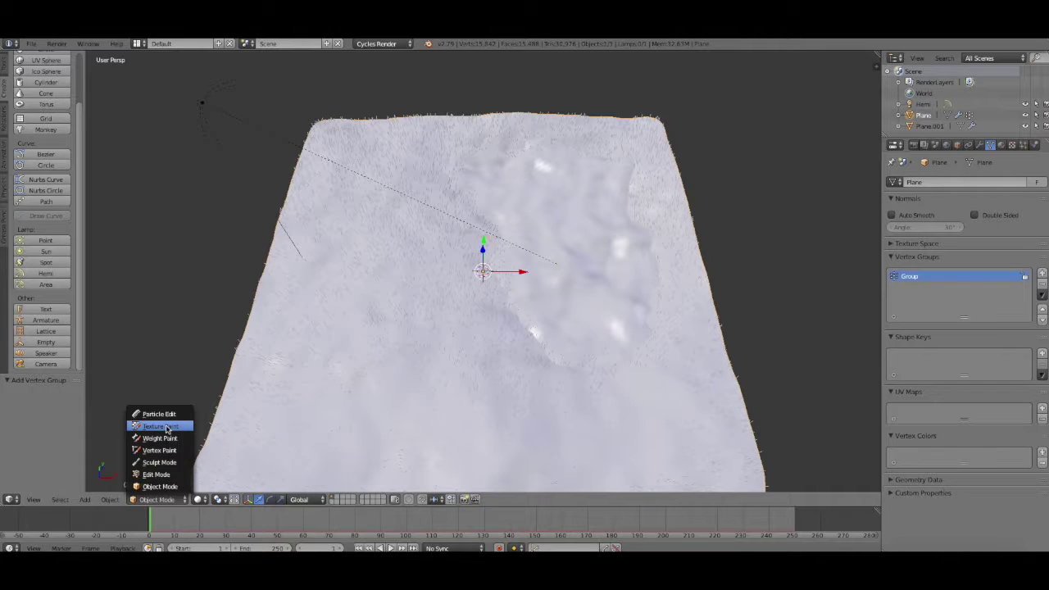
pyautogui.click(166, 427)
pyautogui.click(119, 501)
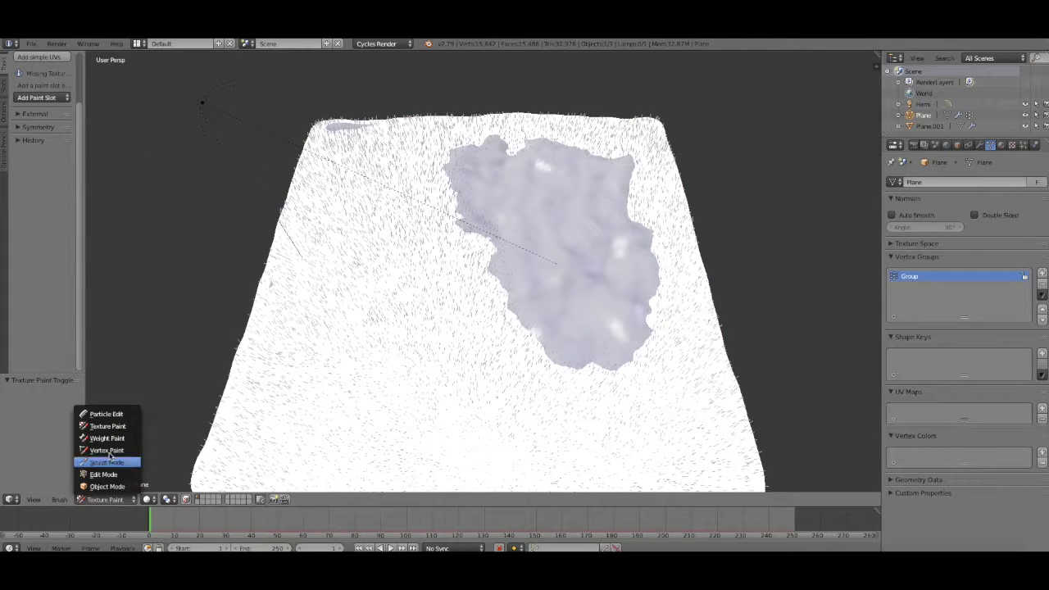
pyautogui.click(106, 460)
pyautogui.moveTo(653, 125)
pyautogui.mouseDown()
pyautogui.moveTo(375, 157)
pyautogui.moveTo(315, 299)
pyautogui.moveTo(326, 393)
pyautogui.mouseUp()
# Switch to Top view and paint red weight across the plane, including the top-left corner
pyautogui.scroll(-2, 315, 299)
pyautogui.click(33, 499)
pyautogui.click(41, 396)
pyautogui.moveTo(392, 418); pyautogui.dragTo(398, 360)
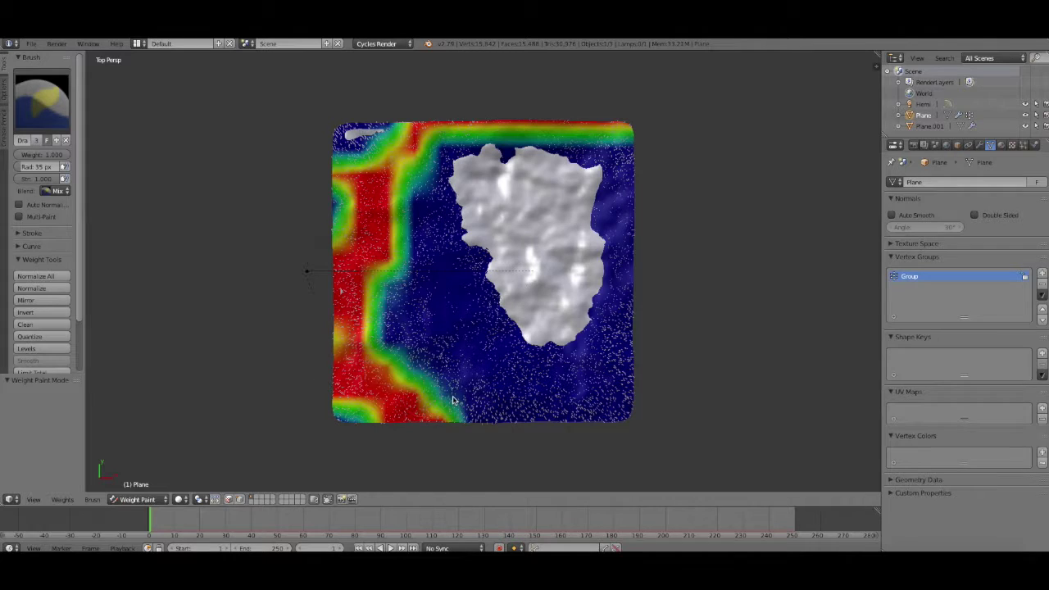
pyautogui.moveTo(336, 204)
pyautogui.mouseDown()
pyautogui.moveTo(483, 356)
pyautogui.moveTo(471, 410)
pyautogui.moveTo(492, 365)
pyautogui.moveTo(463, 246)
pyautogui.moveTo(432, 192)
pyautogui.moveTo(447, 148)
pyautogui.mouseUp()
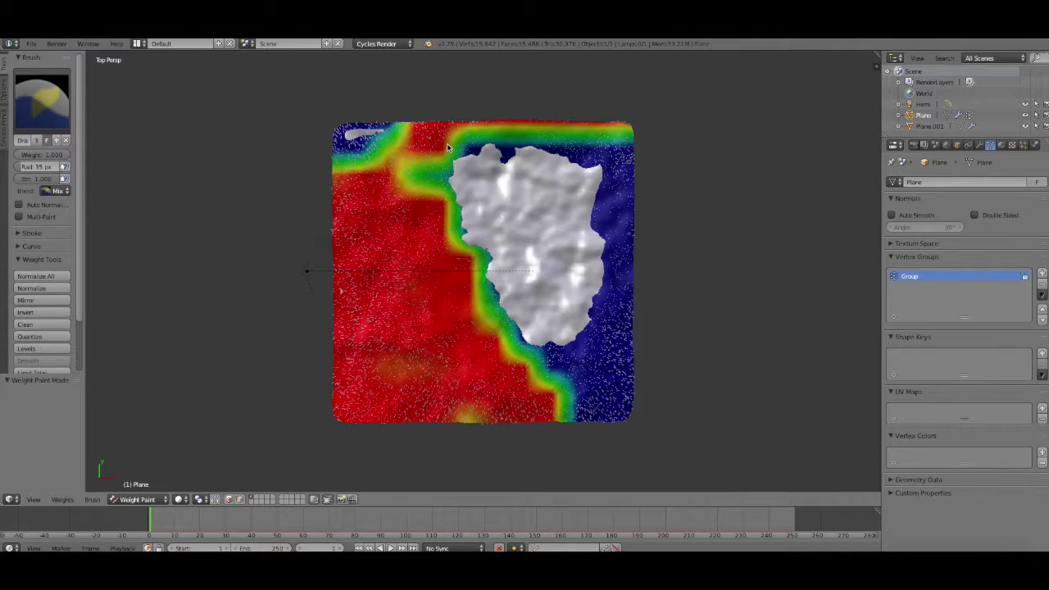
pyautogui.moveTo(546, 388)
pyautogui.mouseDown()
pyautogui.moveTo(607, 410)
pyautogui.moveTo(579, 355)
pyautogui.moveTo(606, 303)
pyautogui.moveTo(614, 361)
pyautogui.moveTo(607, 217)
pyautogui.moveTo(625, 176)
pyautogui.moveTo(610, 135)
pyautogui.moveTo(510, 141)
pyautogui.mouseUp()
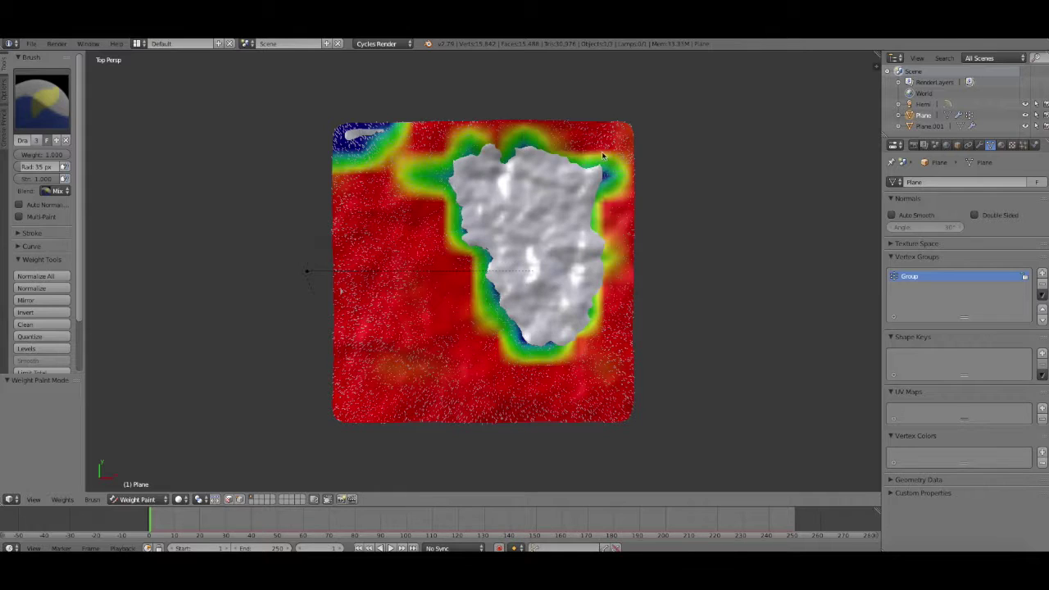
pyautogui.moveTo(586, 150); pyautogui.dragTo(614, 176)
pyautogui.moveTo(382, 155); pyautogui.dragTo(342, 157)
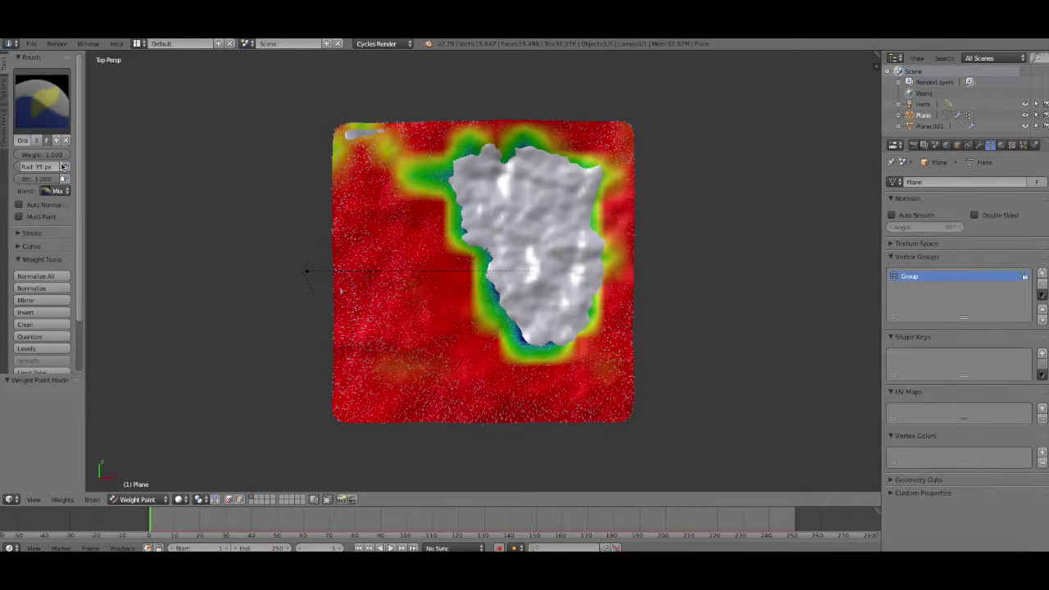
# Set the brush Blend to Subtract and erase weight at the plane's top-left corner
pyautogui.click(56, 192)
pyautogui.click(81, 154)
pyautogui.moveTo(352, 139); pyautogui.dragTo(368, 135)
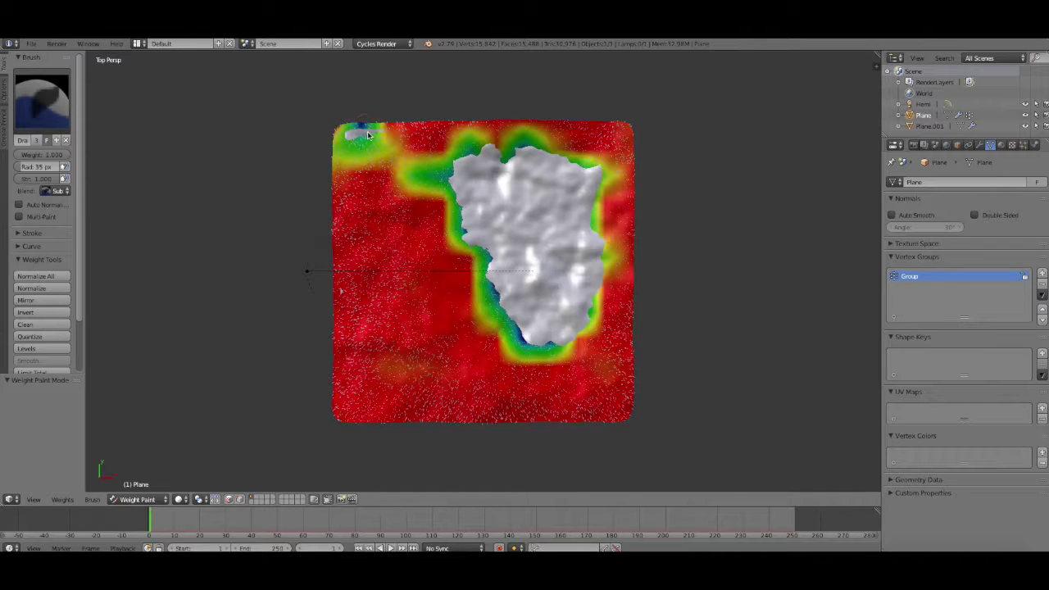
# Subtract weight along the water's left edge, undo the stray stroke, and paint lighter weight around the edges
pyautogui.moveTo(464, 216); pyautogui.dragTo(495, 315)
pyautogui.moveTo(385, 275); pyautogui.dragTo(385, 403)
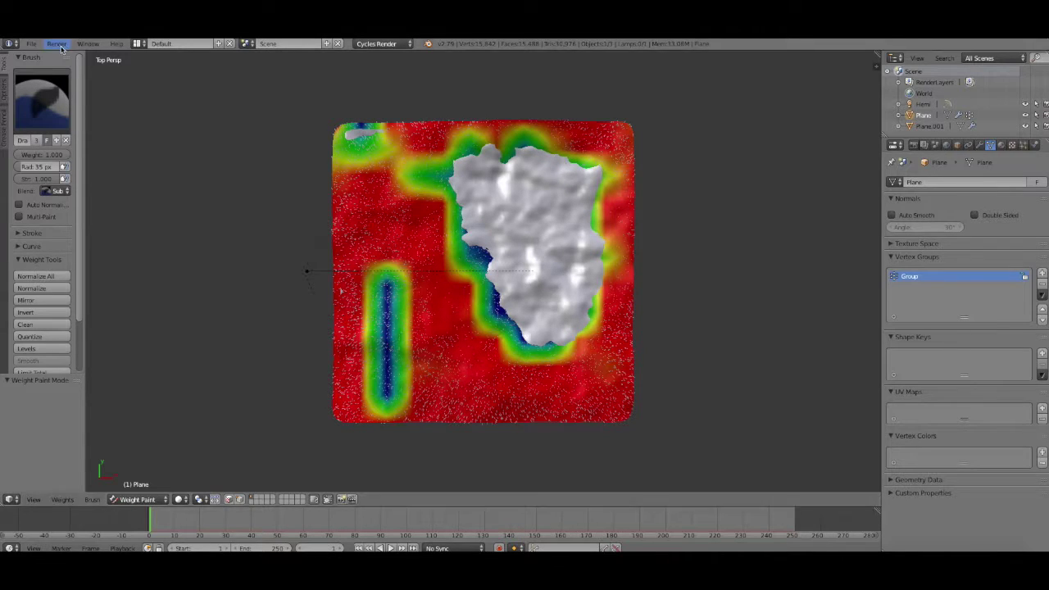
pyautogui.hotkey('ctrl', 'z')
pyautogui.moveTo(385, 213)
pyautogui.mouseDown()
pyautogui.moveTo(393, 356)
pyautogui.moveTo(451, 328)
pyautogui.moveTo(513, 390)
pyautogui.moveTo(616, 190)
pyautogui.moveTo(386, 199)
pyautogui.moveTo(402, 328)
pyautogui.moveTo(516, 438)
pyautogui.mouseUp()
pyautogui.moveTo(471, 356)
pyautogui.mouseDown()
pyautogui.moveTo(434, 365)
pyautogui.moveTo(394, 197)
pyautogui.moveTo(511, 394)
pyautogui.mouseUp()
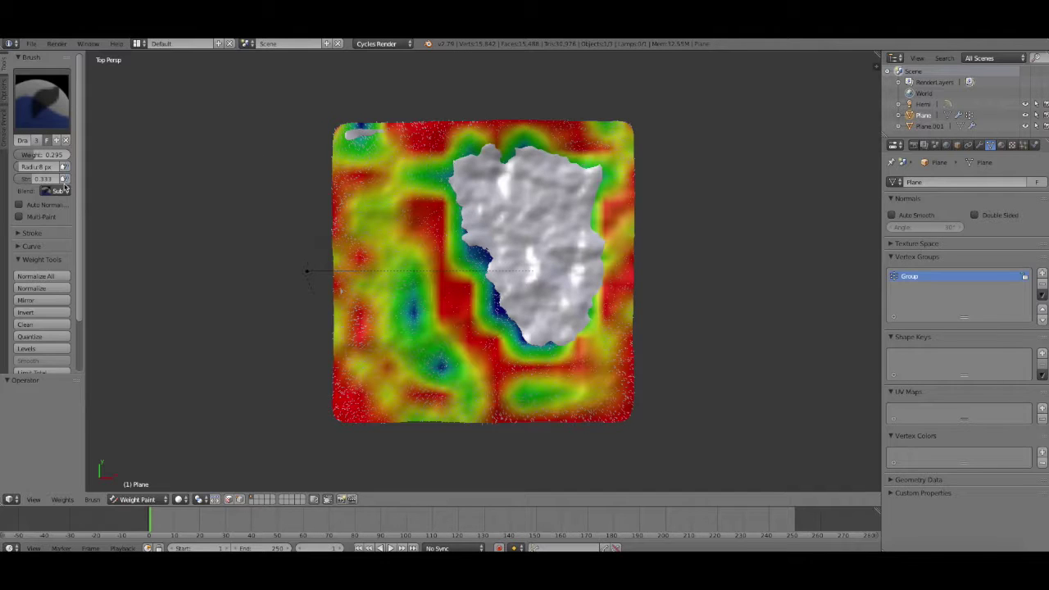
pyautogui.moveTo(41, 179); pyautogui.dragTo(47, 178)
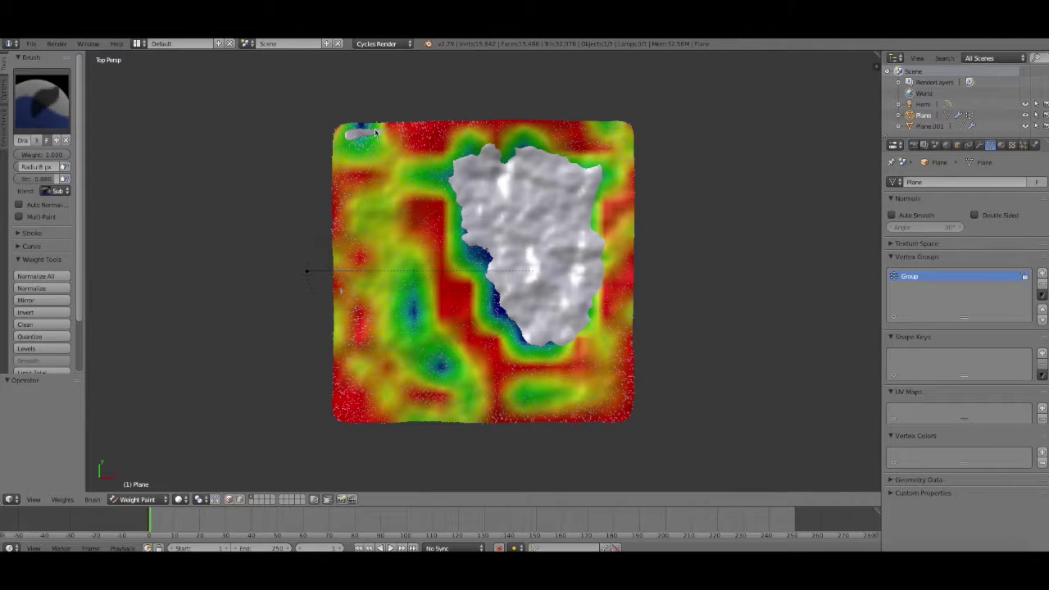
# Rename the vertex group 'Group' to 'grass density' in Object Data
pyautogui.click(135, 499)
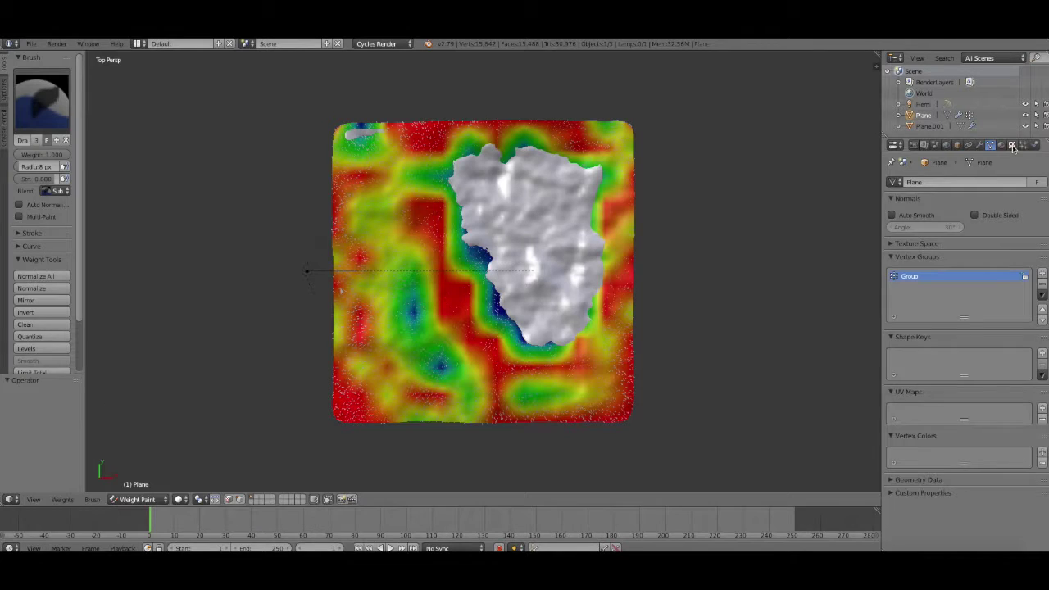
pyautogui.click(1022, 147)
pyautogui.click(982, 148)
pyautogui.click(991, 145)
pyautogui.click(1022, 145)
pyautogui.click(920, 386)
pyautogui.click(949, 403)
pyautogui.click(990, 146)
pyautogui.click(942, 244)
pyautogui.doubleClick(926, 276)
# Set the hair particle Density vertex group to grass density
pyautogui.click(979, 145)
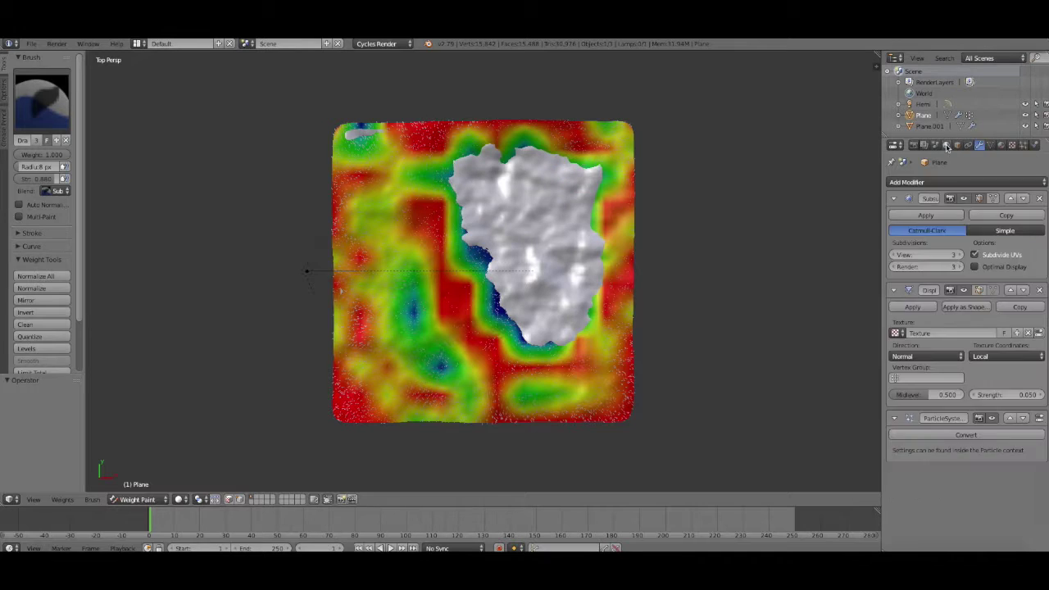
pyautogui.click(947, 146)
pyautogui.click(1006, 183)
pyautogui.click(1022, 145)
pyautogui.click(979, 402)
pyautogui.click(943, 414)
# Return to Object Mode, orbit to a low view of the terrain, and hide the water surface
pyautogui.click(156, 499)
pyautogui.click(159, 489)
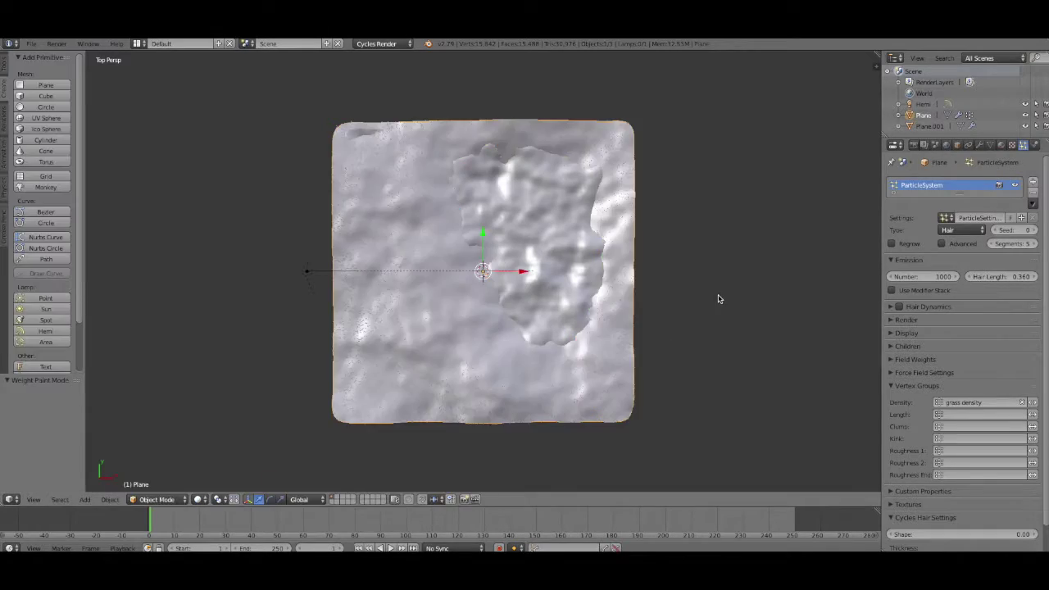
pyautogui.moveTo(716, 297); pyautogui.dragTo(716, 232, button='middle')
pyautogui.scroll(3, 501, 192)
pyautogui.scroll(2, 430, 225)
pyautogui.moveTo(430, 225)
pyautogui.mouseDown(button='middle')
pyautogui.moveTo(418, 171)
pyautogui.moveTo(723, 159)
pyautogui.moveTo(527, 237)
pyautogui.moveTo(538, 195)
pyautogui.mouseUp(button='middle')
pyautogui.press('h')
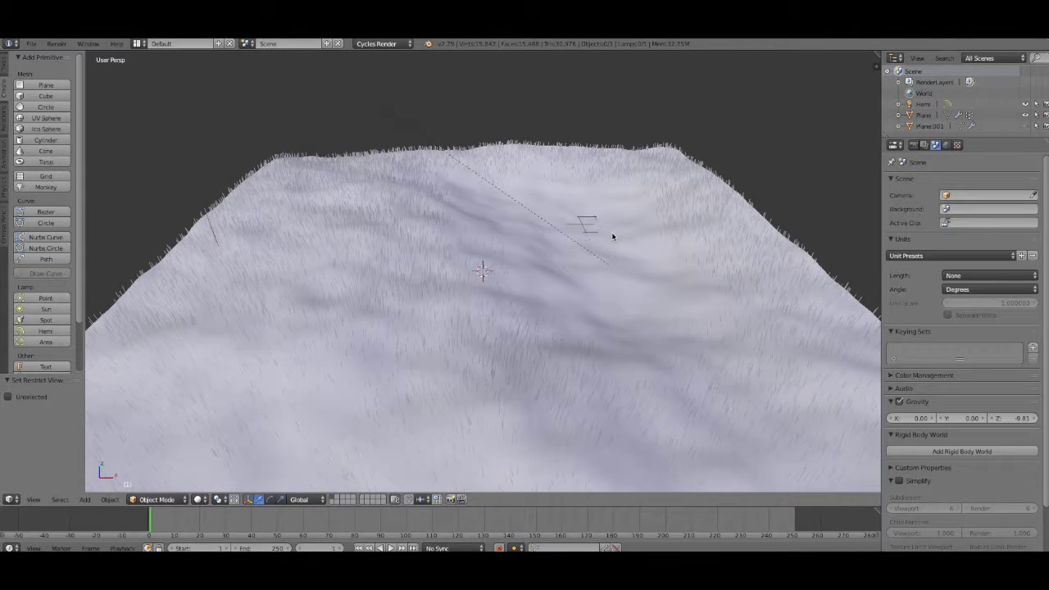
# Unhide the water and switch the viewport shading to Rendered
pyautogui.hotkey('alt', 'h')
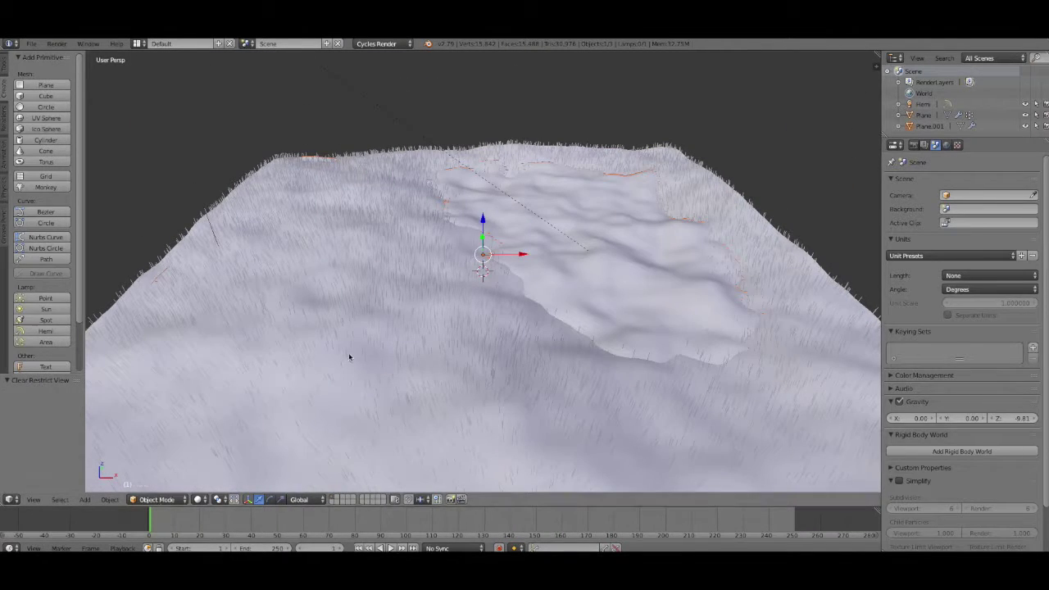
pyautogui.scroll(-4, 543, 359)
pyautogui.click(200, 499)
pyautogui.click(232, 424)
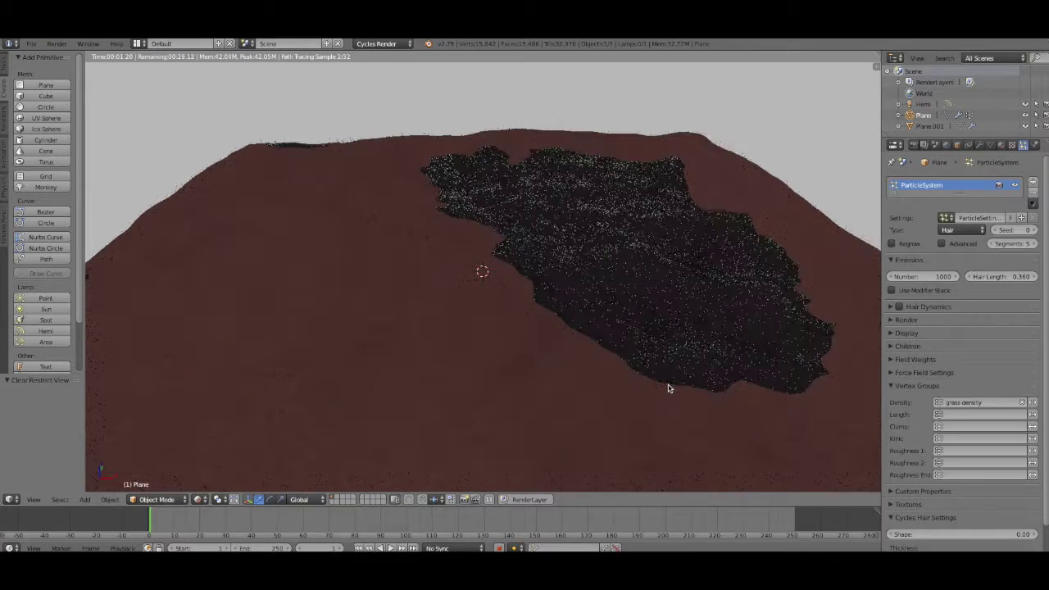
# Add a new material, Material.003, with a dark green Diffuse colour
pyautogui.click(1000, 144)
pyautogui.click(1042, 181)
pyautogui.click(934, 243)
pyautogui.click(983, 302)
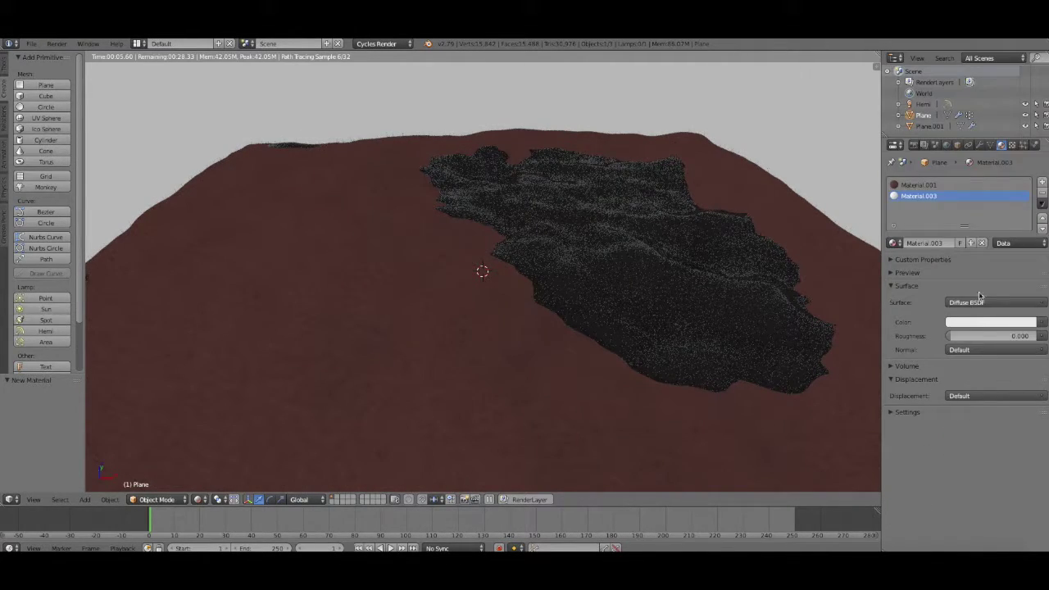
pyautogui.click(983, 324)
pyautogui.moveTo(1027, 172); pyautogui.dragTo(1026, 197)
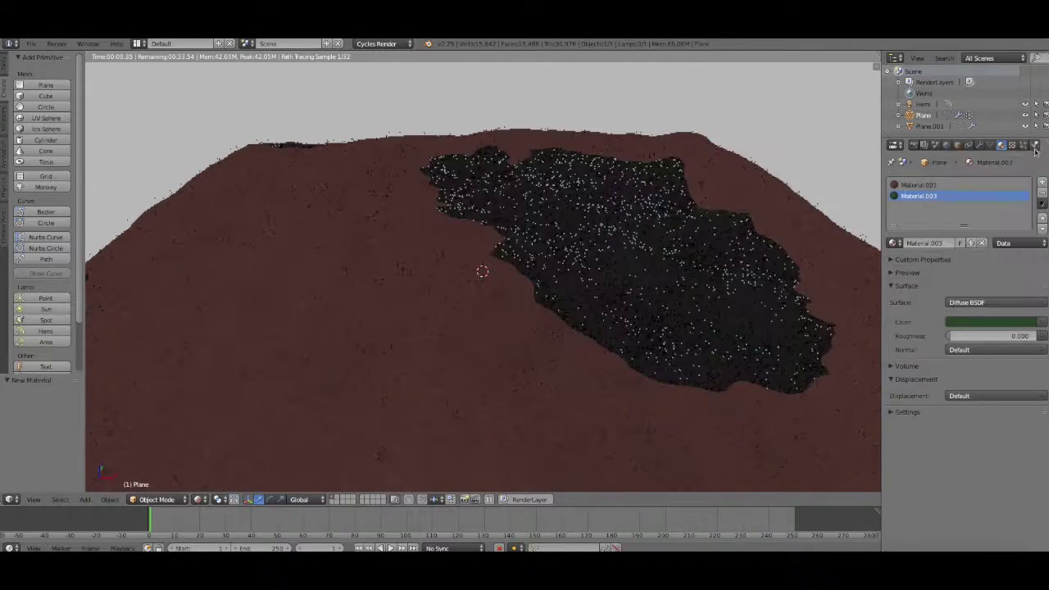
# Set the hair particle Render material to Material.003
pyautogui.click(1025, 145)
pyautogui.click(1023, 146)
pyautogui.click(921, 385)
pyautogui.click(921, 385)
pyautogui.click(906, 319)
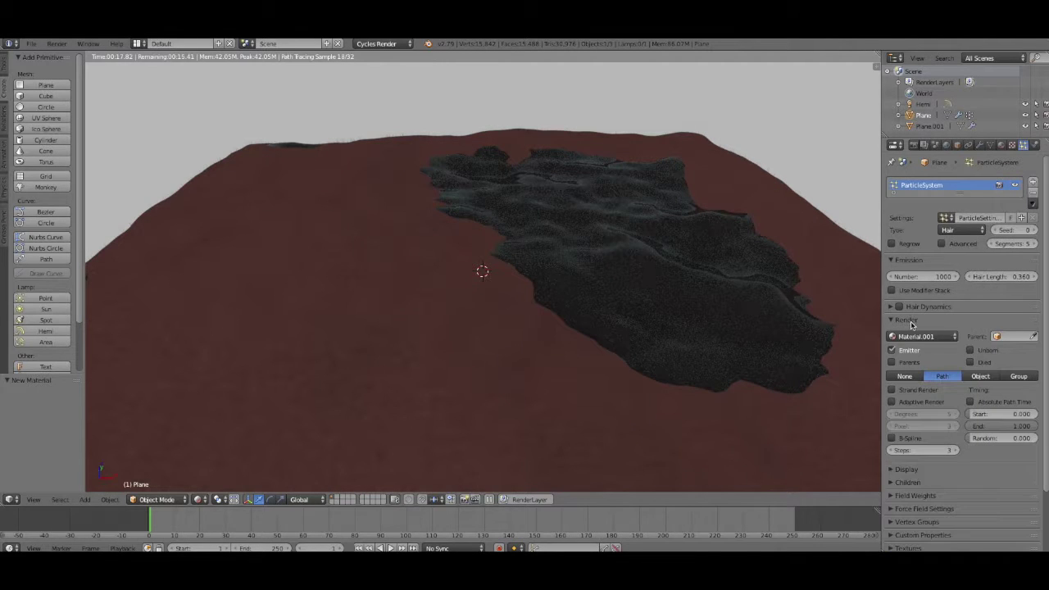
pyautogui.click(907, 337)
pyautogui.click(909, 309)
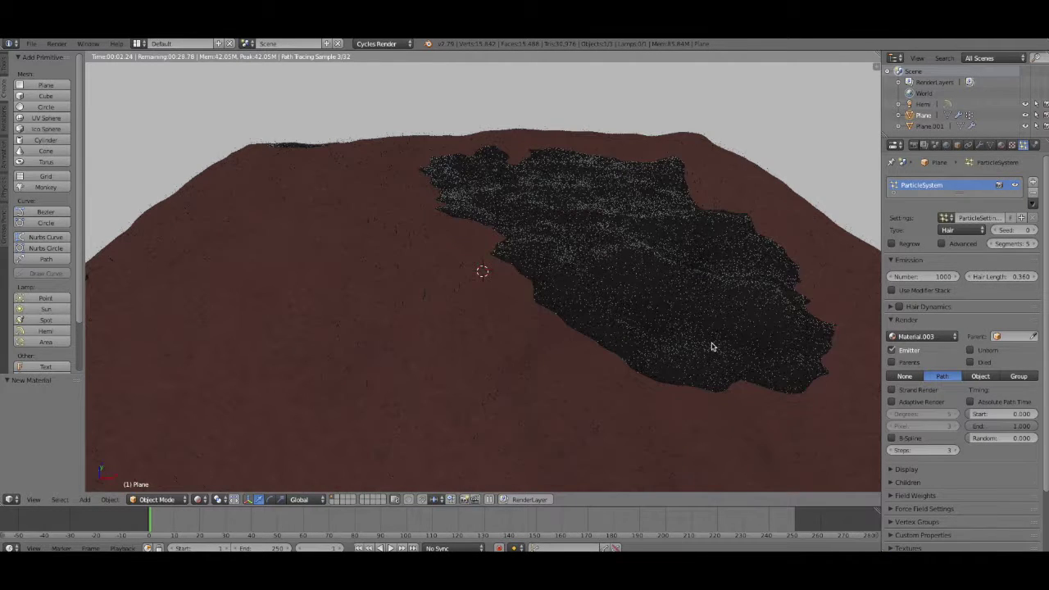
# Select the water plane Plane.001 to edit its surface shader
pyautogui.click(1002, 145)
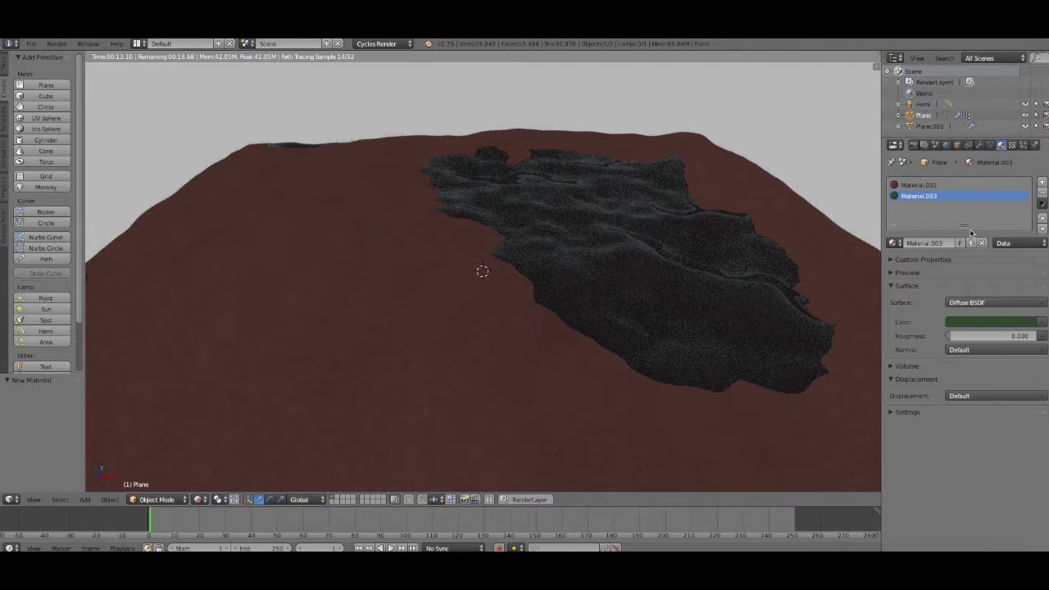
pyautogui.click(1013, 145)
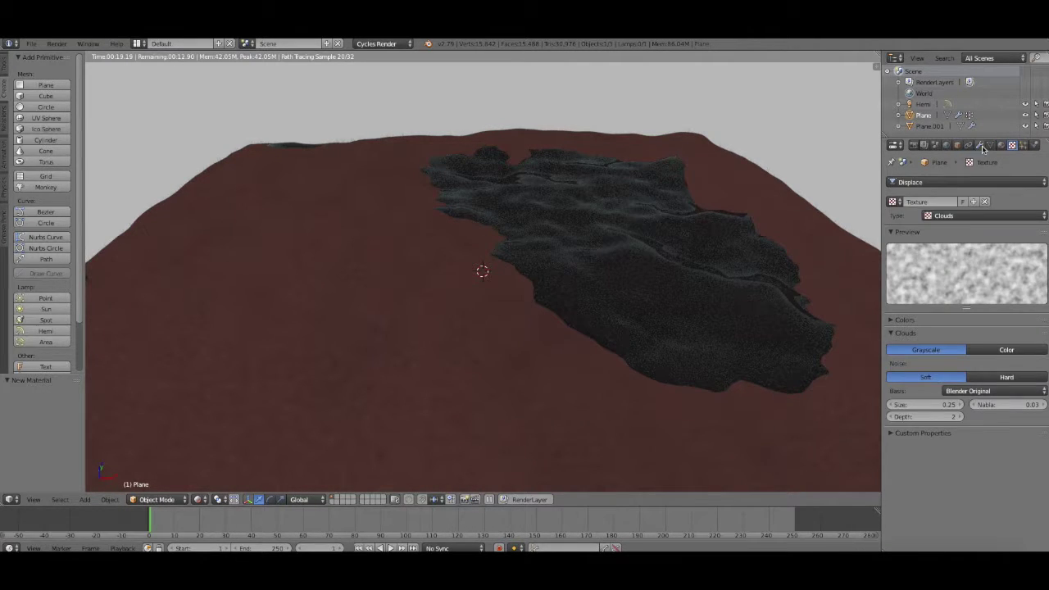
pyautogui.click(1002, 145)
pyautogui.rightClick(700, 333)
pyautogui.click(984, 278)
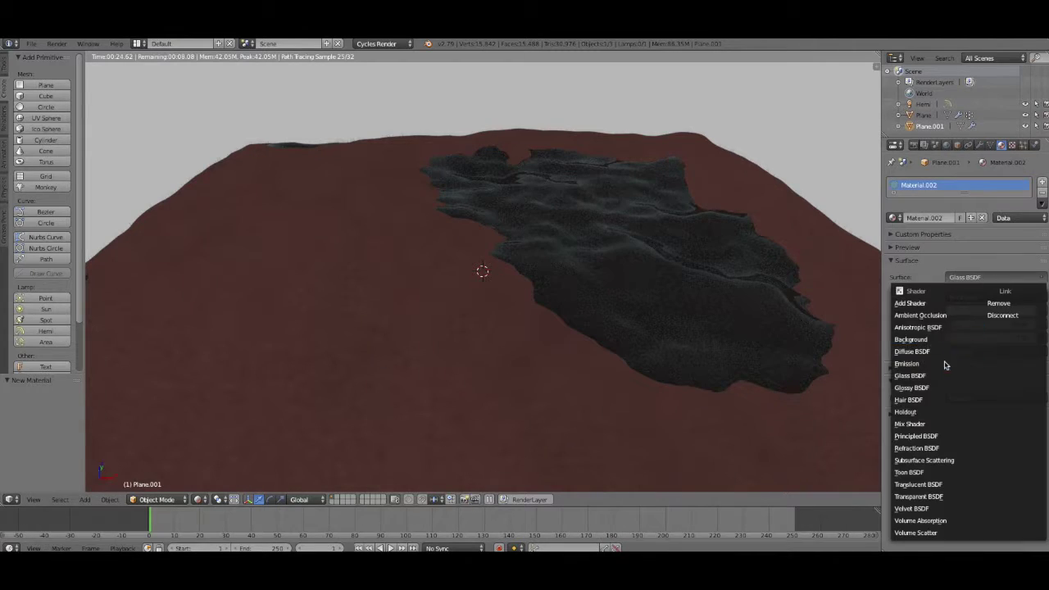
# Make the water surface a Mix Shader of Glass BSDF and Glossy BSDF
pyautogui.click(929, 422)
pyautogui.click(996, 311)
pyautogui.click(988, 145)
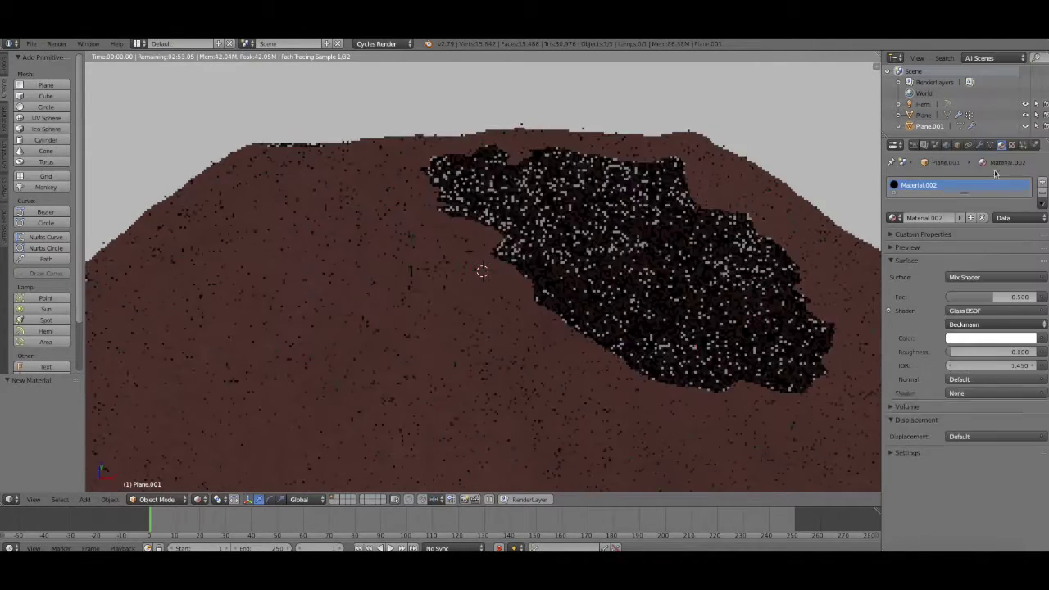
pyautogui.click(996, 392)
pyautogui.click(996, 231)
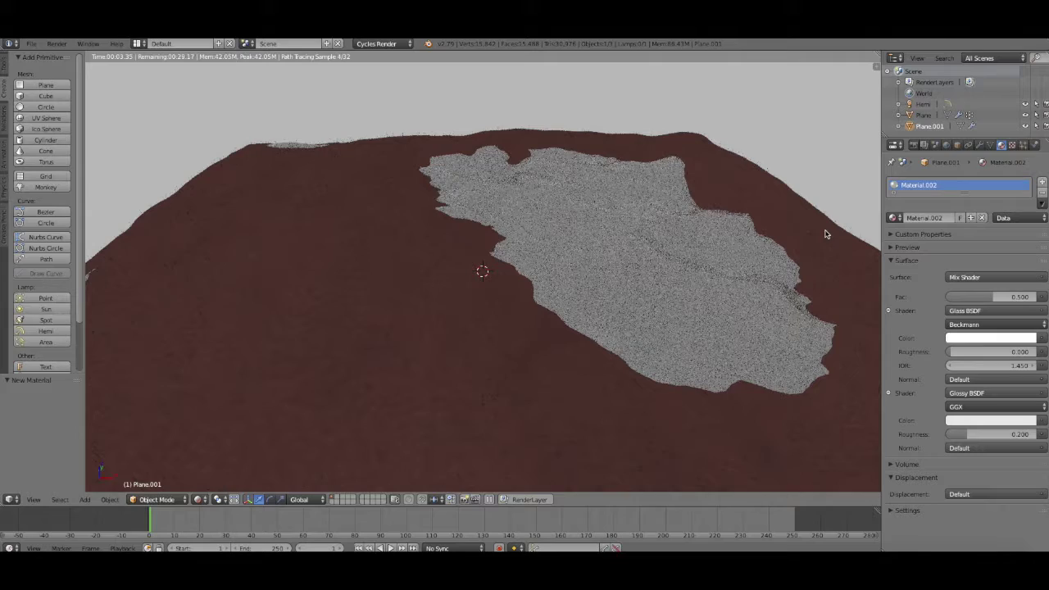
# Set the glass IOR to 1.830, tint the glossy shader cyan and the glass light blue
pyautogui.click(987, 365)
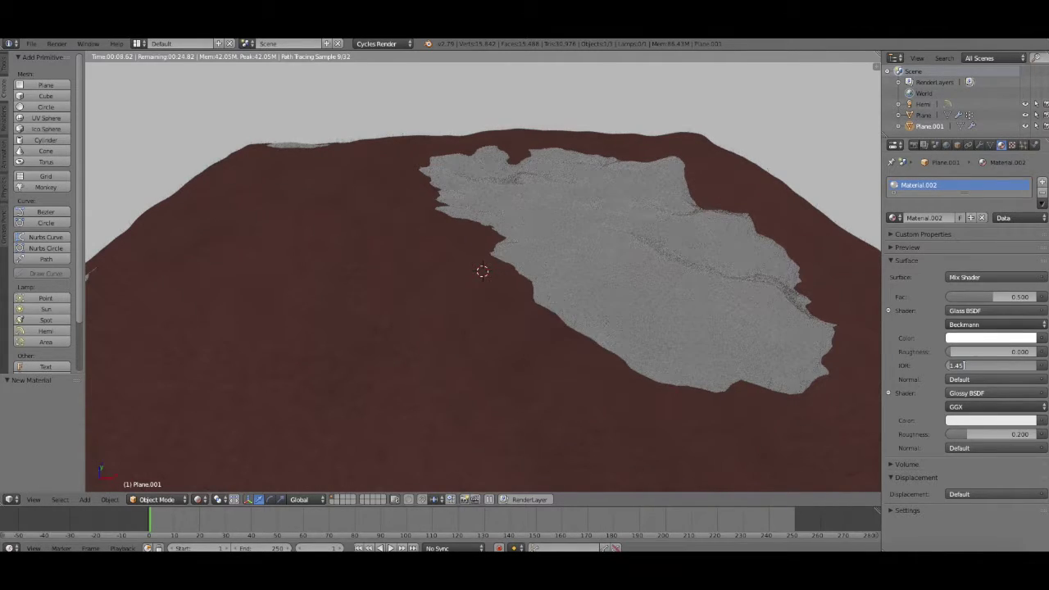
pyautogui.write('1.1')
pyautogui.press('Return')
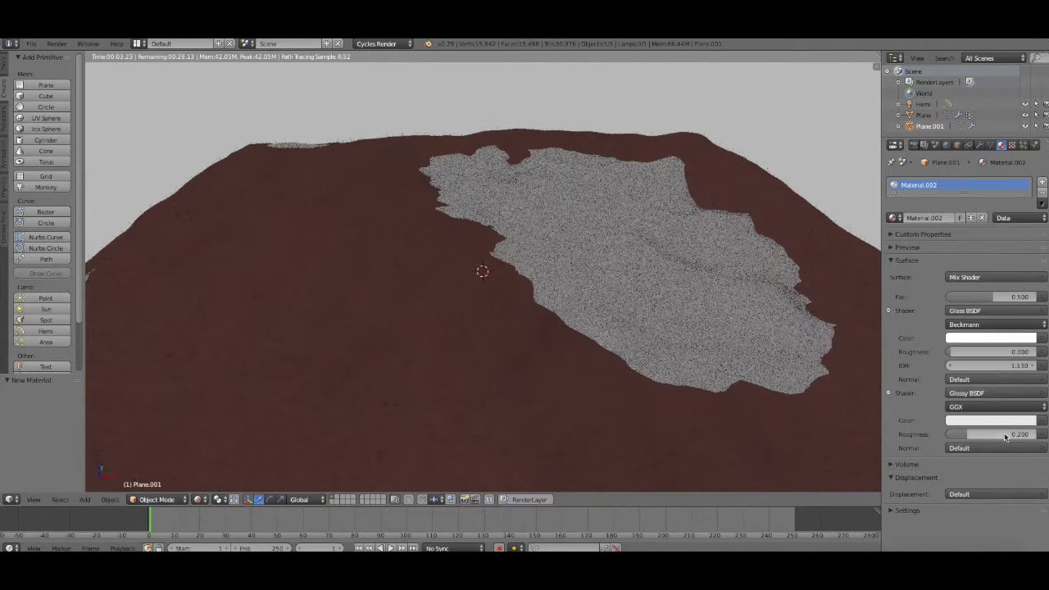
pyautogui.click(992, 421)
pyautogui.click(979, 291)
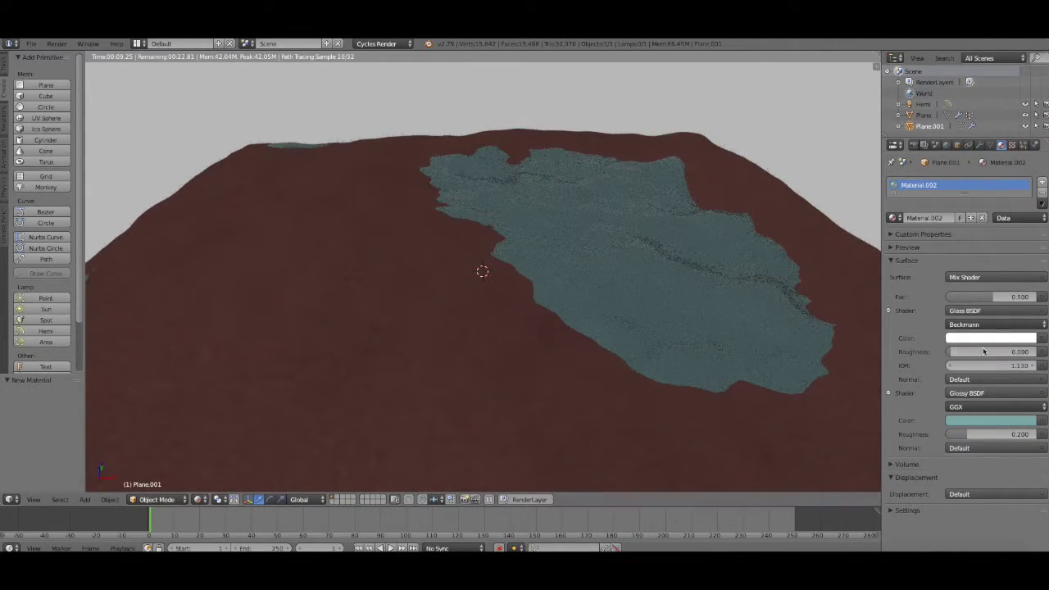
pyautogui.moveTo(992, 365); pyautogui.dragTo(984, 355)
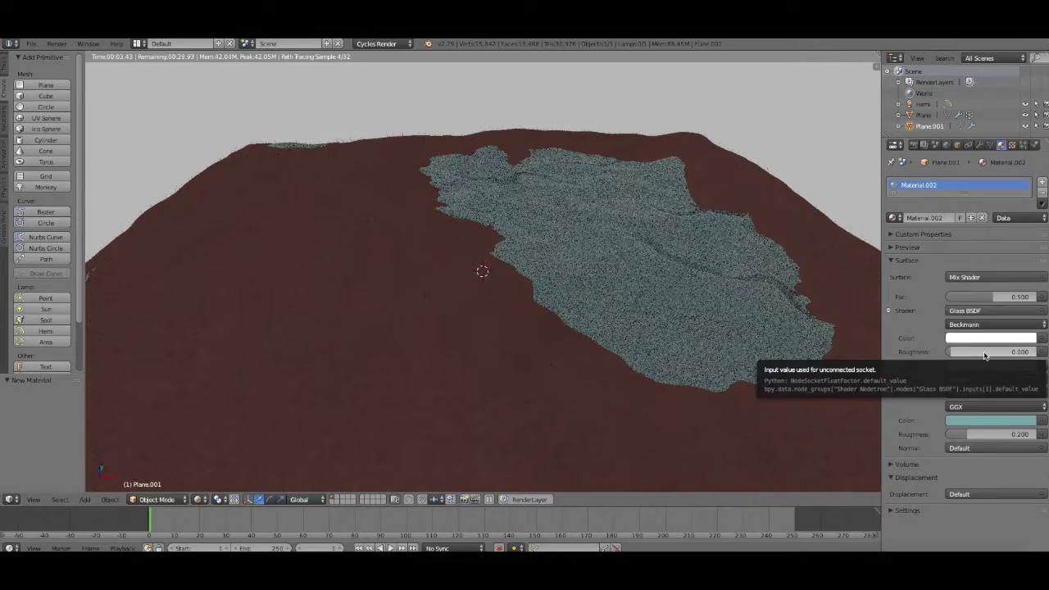
pyautogui.click(989, 337)
pyautogui.click(983, 215)
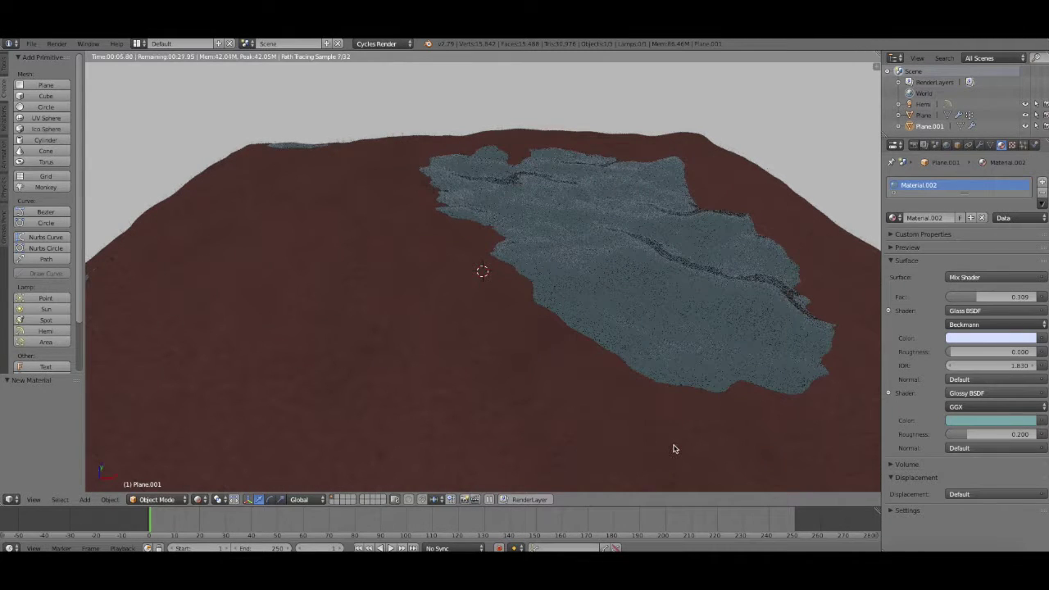
pyautogui.click(913, 144)
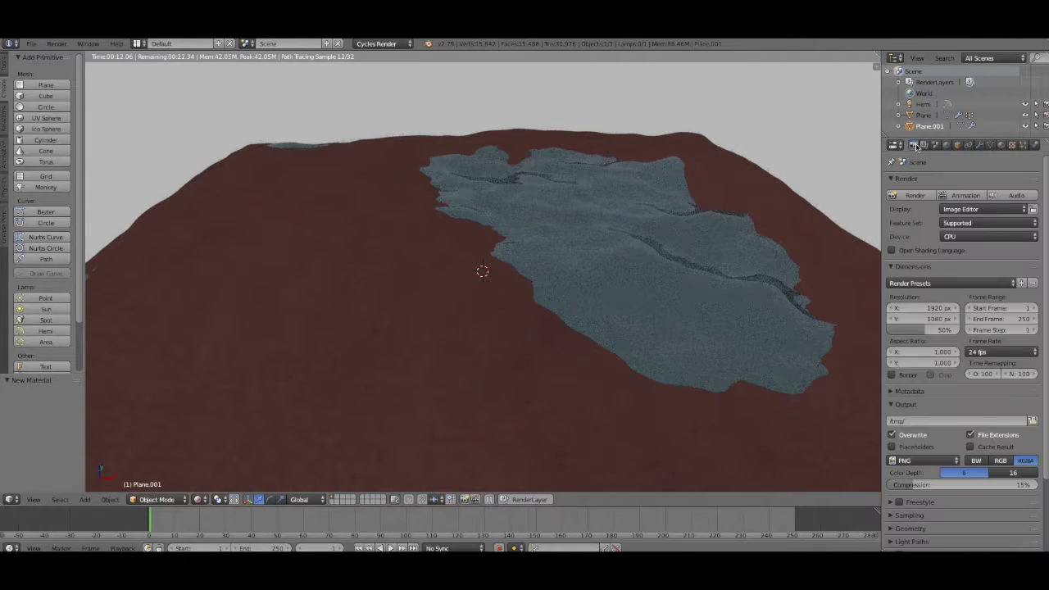
# Add a camera and align it to the current view
pyautogui.scroll(-3, 54, 319)
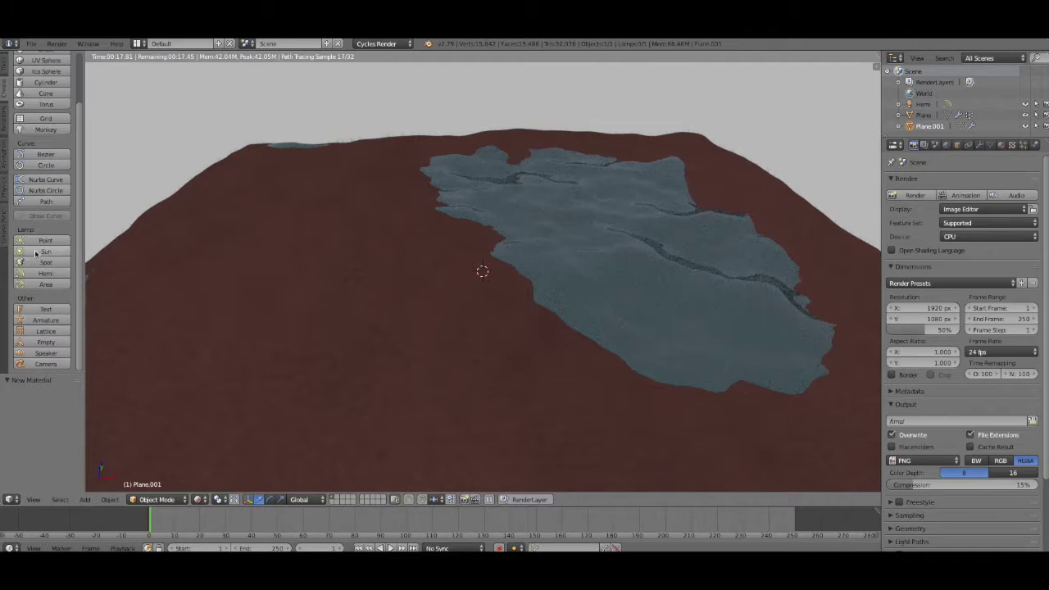
pyautogui.click(45, 360)
pyautogui.click(32, 500)
pyautogui.click(220, 367)
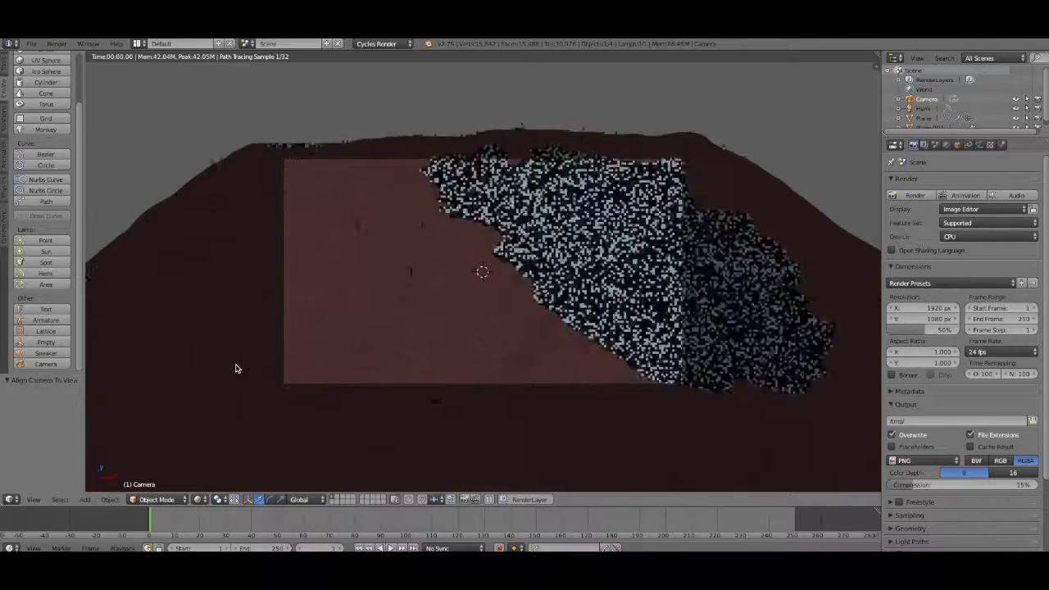
# Switch to Material shading and walk the camera low across the water toward the terrain
pyautogui.click(200, 499)
pyautogui.click(229, 441)
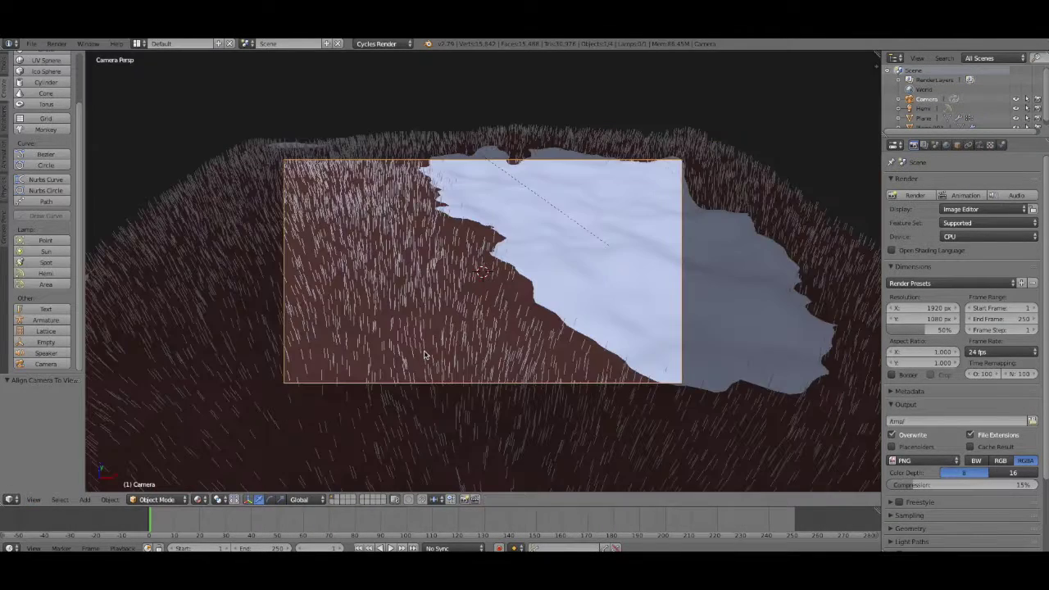
pyautogui.hotkey('shift', 'f')
pyautogui.press('w')
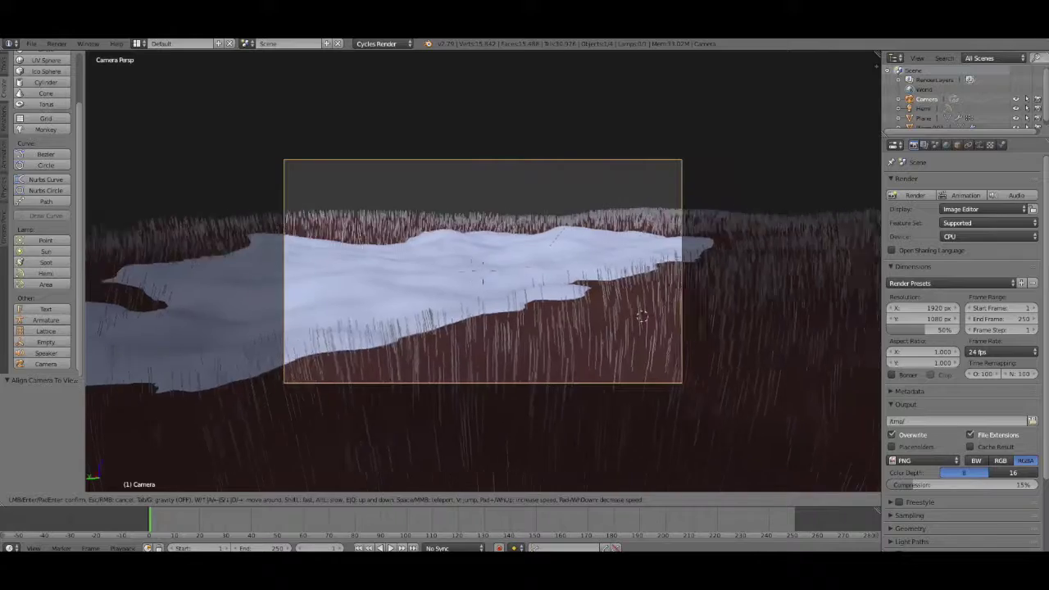
pyautogui.click(776, 339)
pyautogui.click(200, 499)
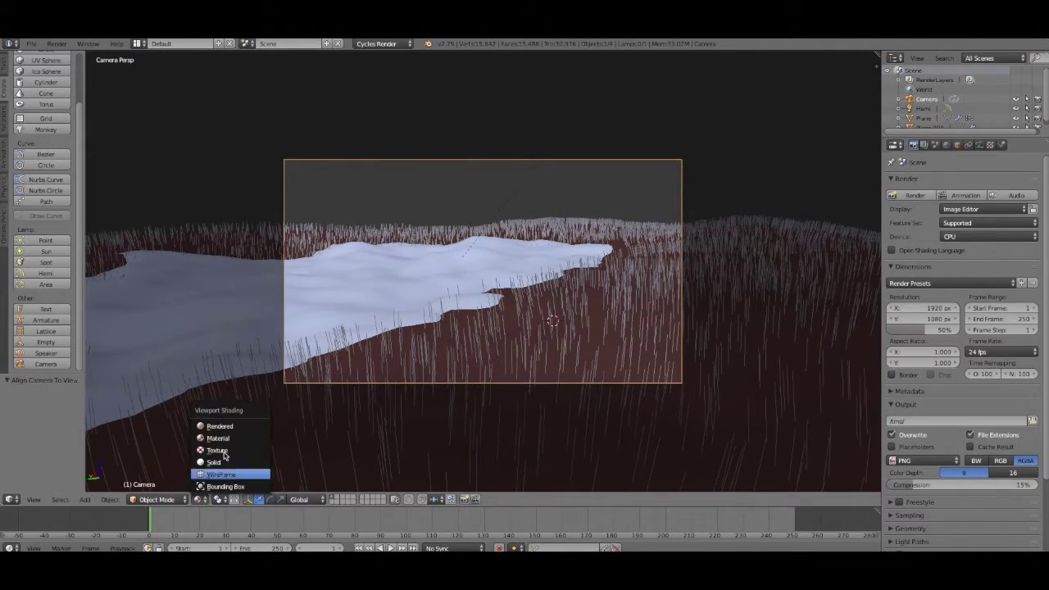
# Preview the camera view rendered, set Clipping End to 28.6, and start scaling the terrain
pyautogui.click(227, 430)
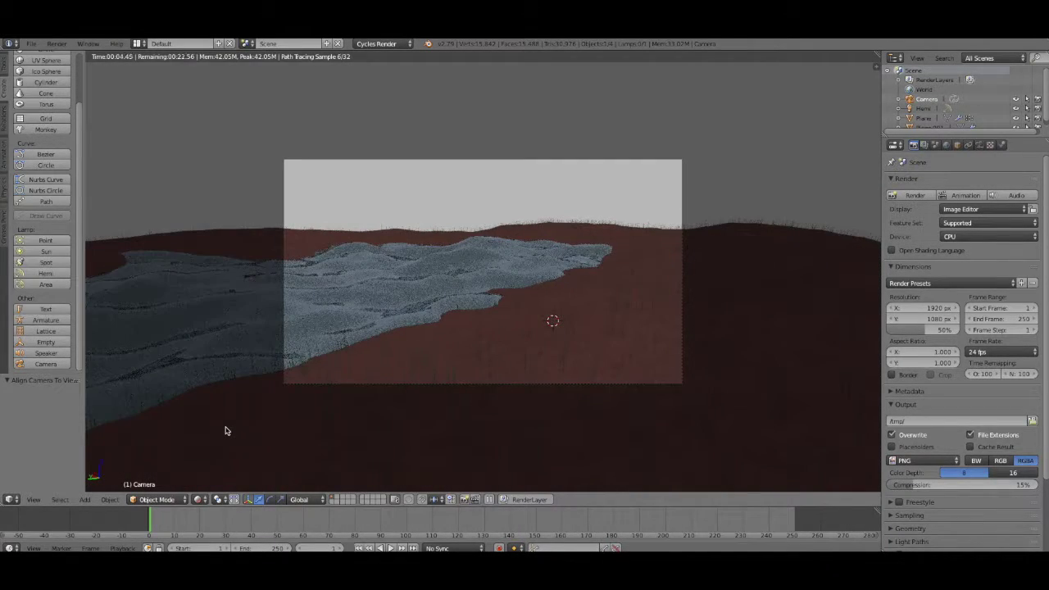
pyautogui.click(980, 145)
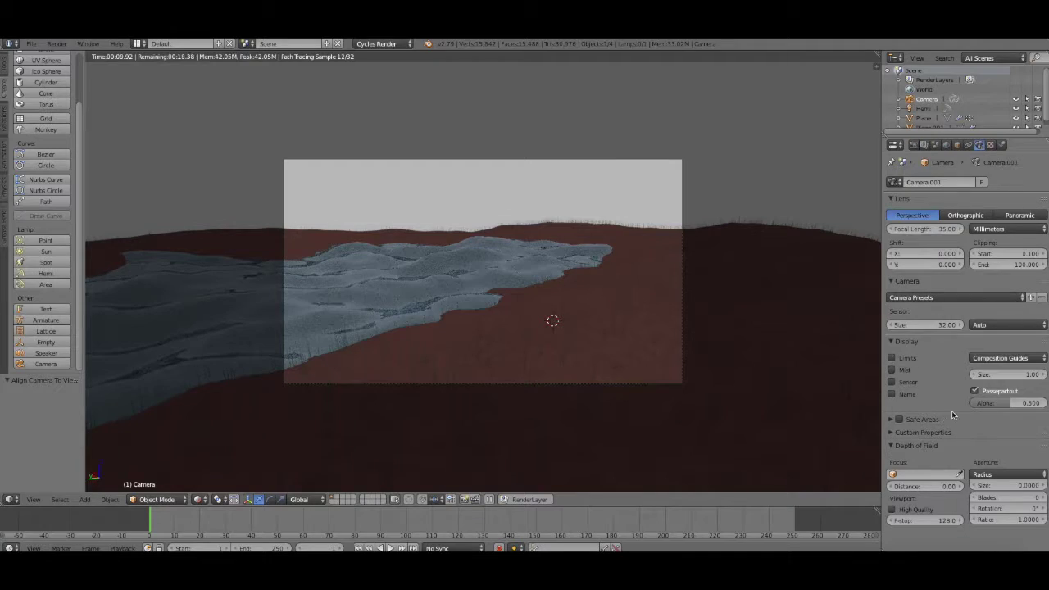
pyautogui.moveTo(1032, 271); pyautogui.dragTo(983, 264)
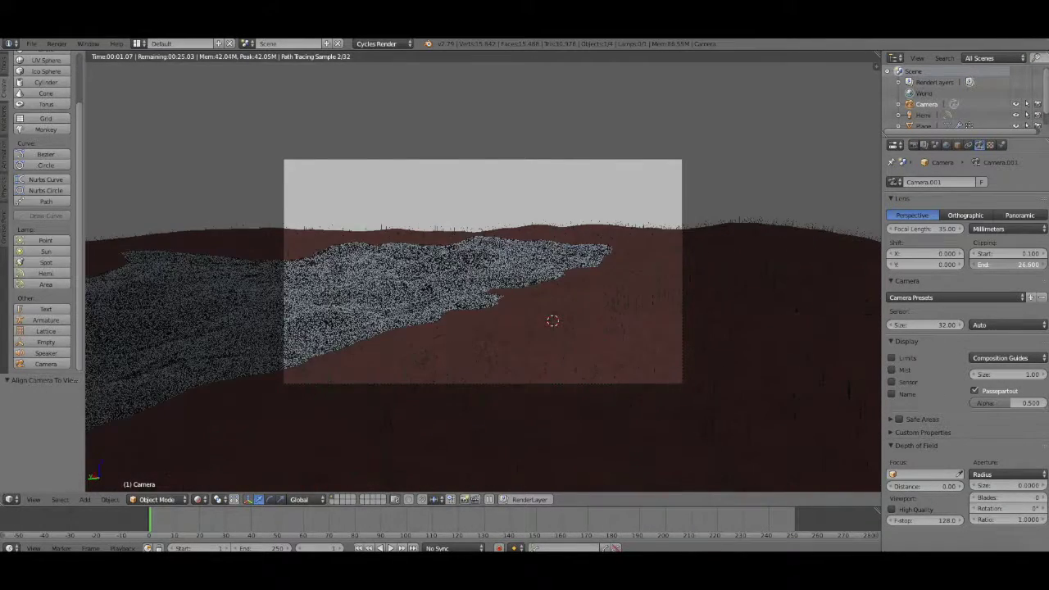
pyautogui.moveTo(984, 265); pyautogui.dragTo(1035, 265)
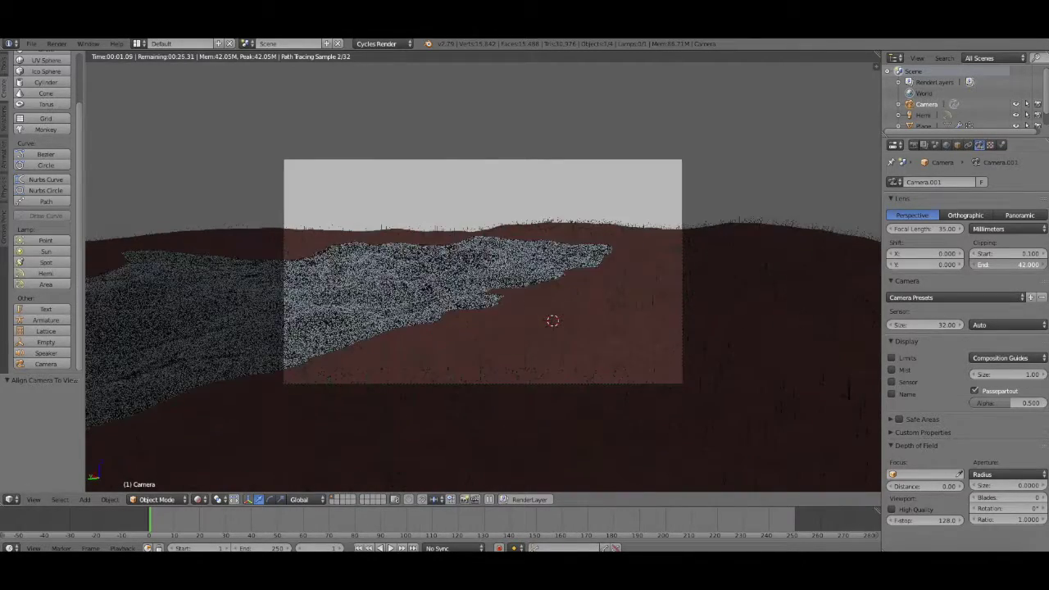
pyautogui.moveTo(1034, 265); pyautogui.dragTo(1014, 265)
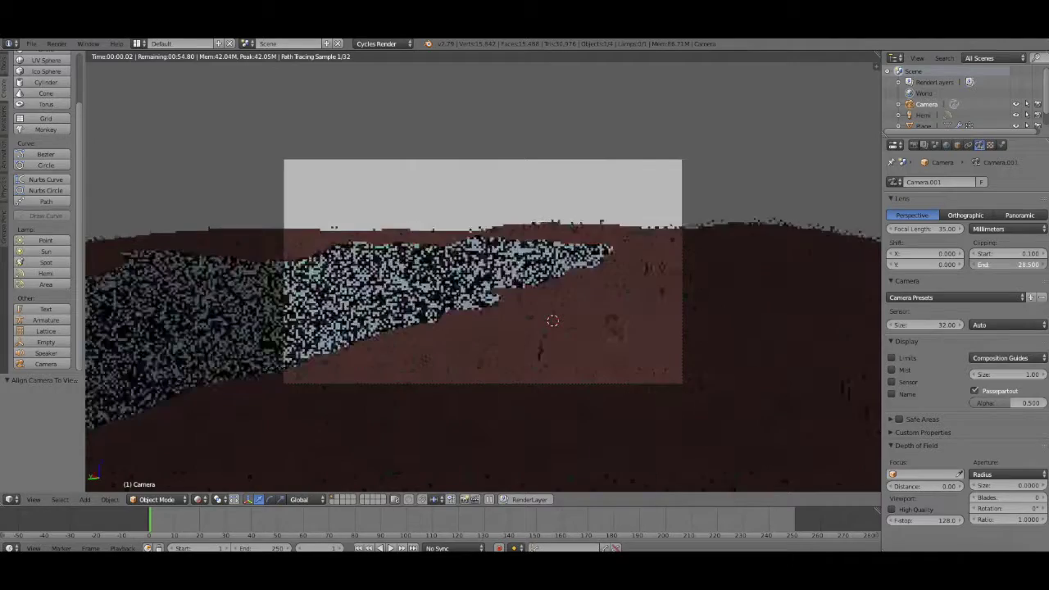
pyautogui.rightClick(664, 321)
pyautogui.press('s')
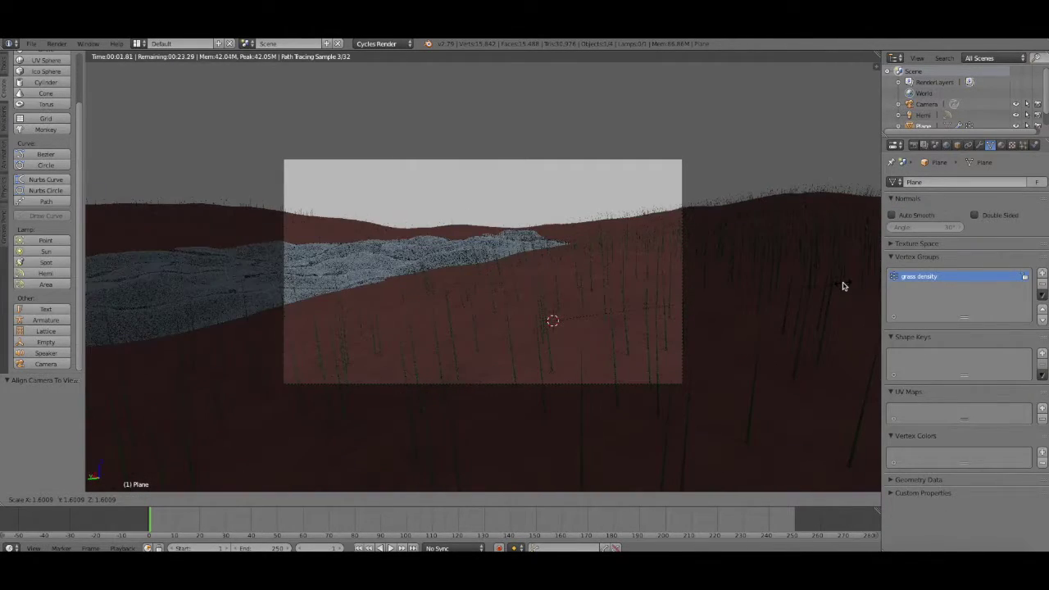
# Confirm the terrain scale of about 1.60 and set the water's Displace strength to 0.05
pyautogui.click(817, 287)
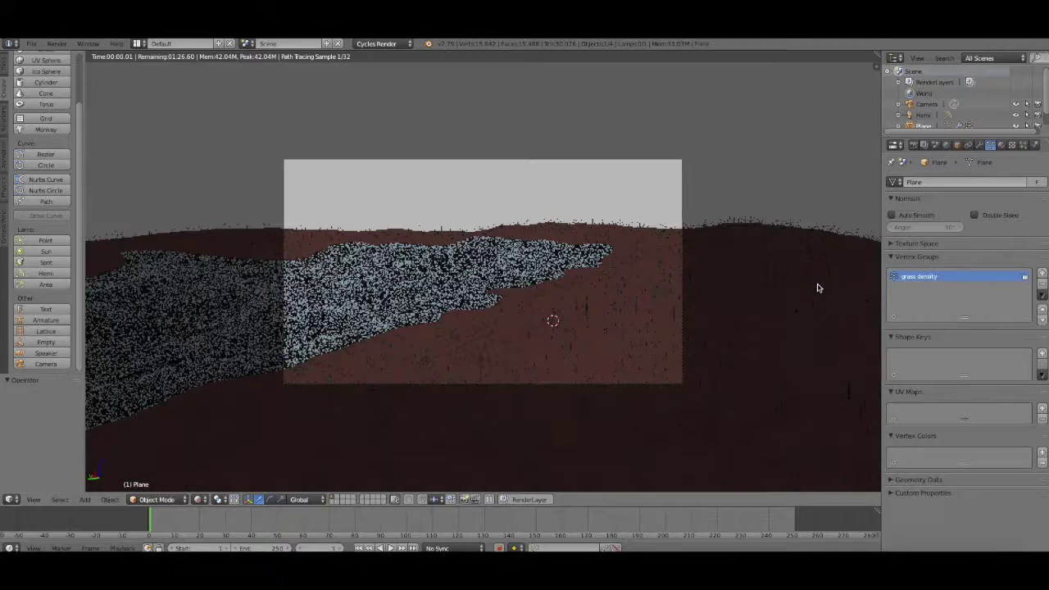
pyautogui.click(1012, 144)
pyautogui.rightClick(492, 270)
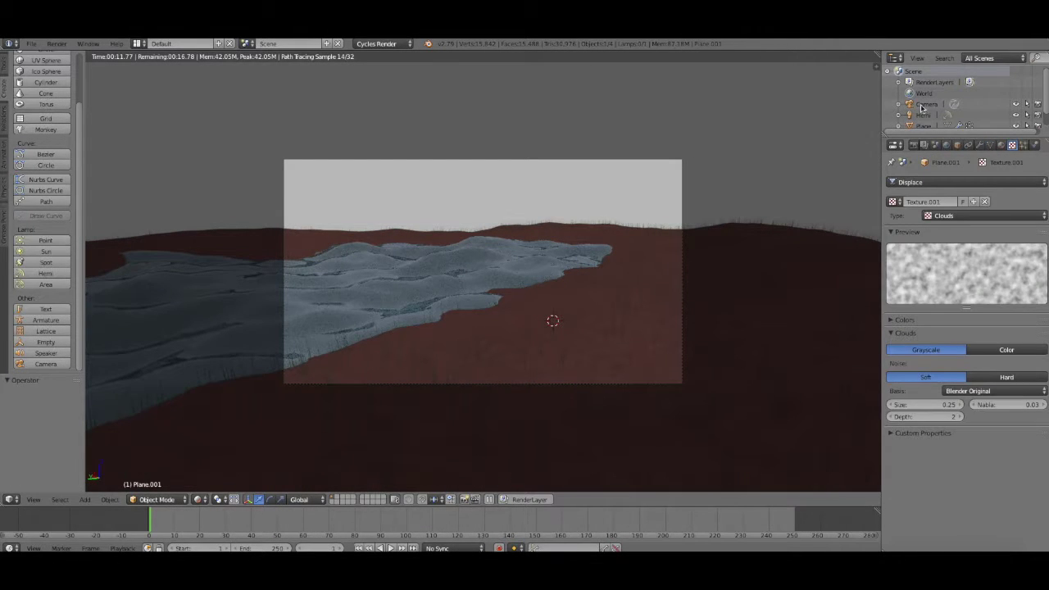
pyautogui.click(979, 144)
pyautogui.click(1001, 395)
pyautogui.write('0.05')
pyautogui.press('Return')
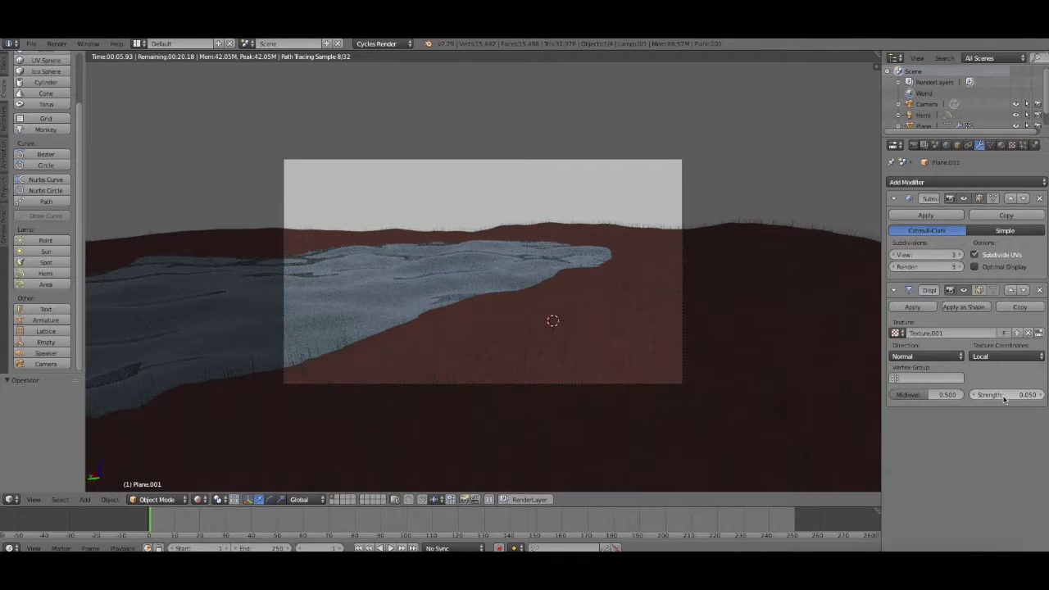
# Review the water's texture and modifiers, then select the Camera in the Outliner
pyautogui.click(1012, 144)
pyautogui.click(980, 145)
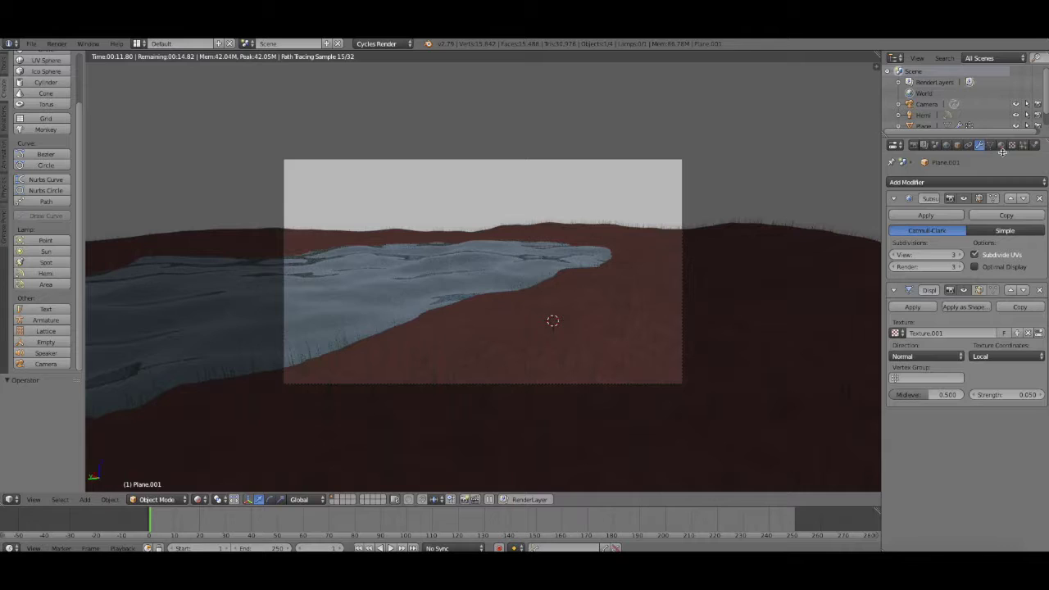
pyautogui.click(926, 104)
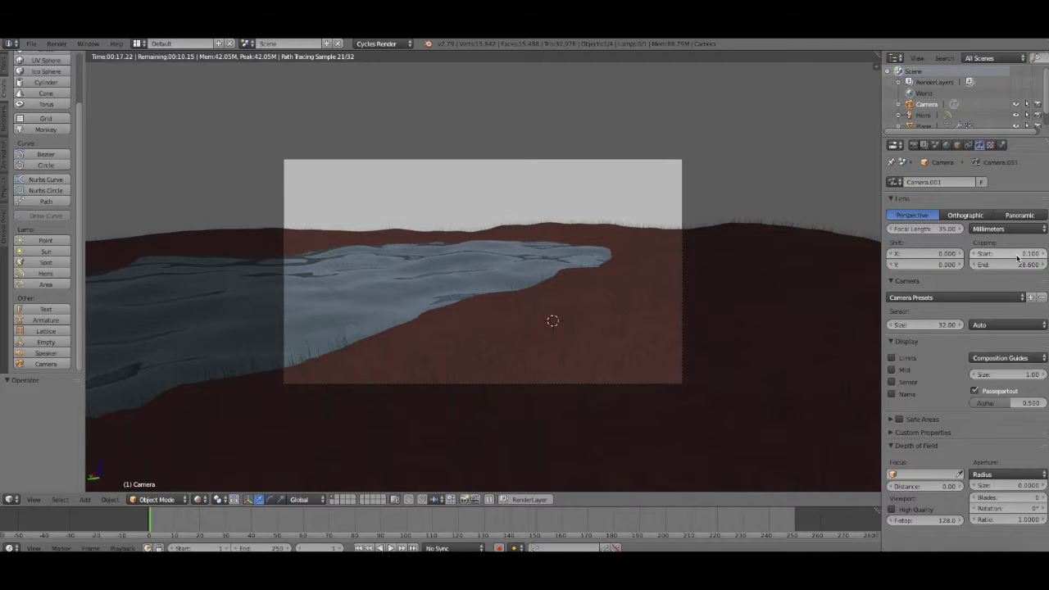
# Focus the camera on Plane.001, then try manual focus distances of 3.35, 58 and 19.5
pyautogui.click(934, 476)
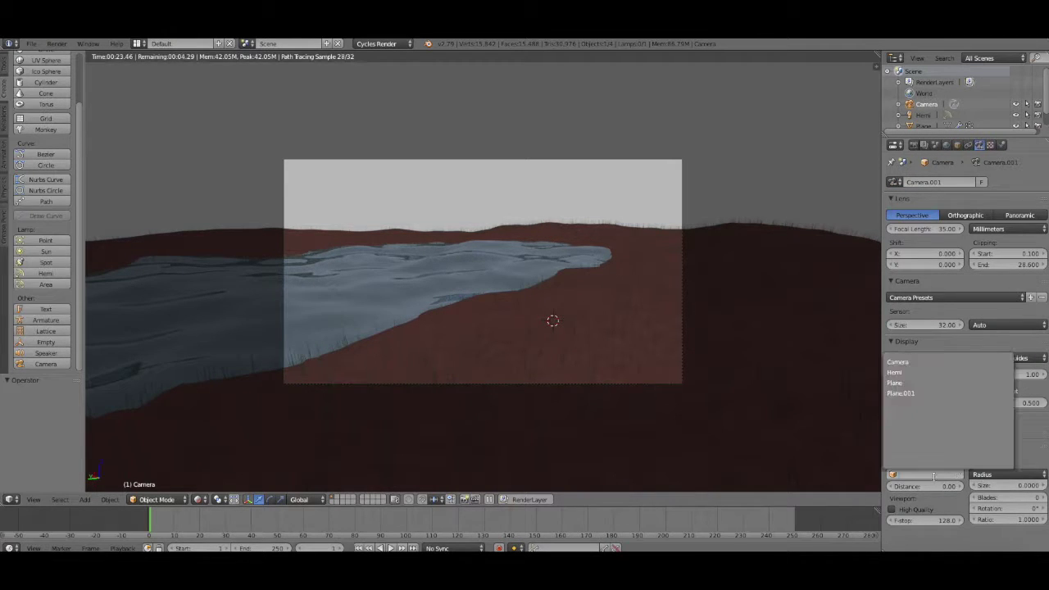
pyautogui.click(920, 395)
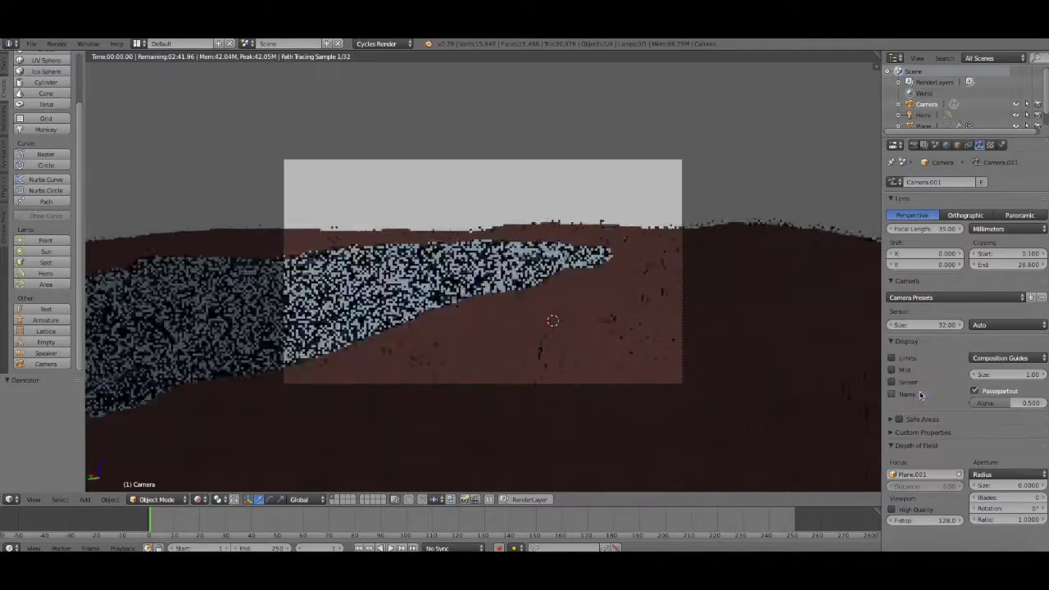
pyautogui.moveTo(1008, 485); pyautogui.dragTo(1024, 485)
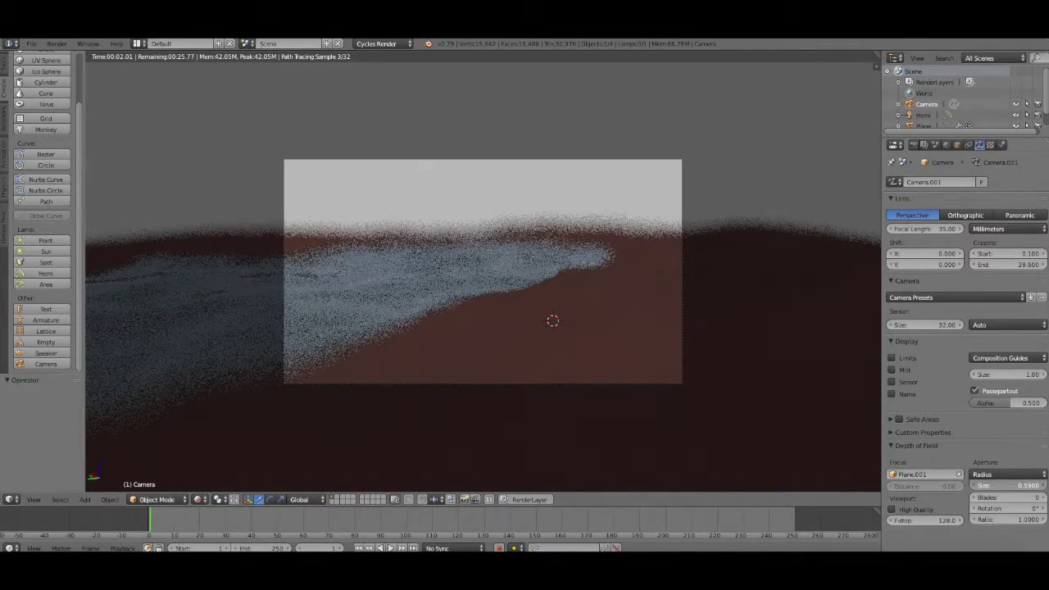
pyautogui.click(958, 475)
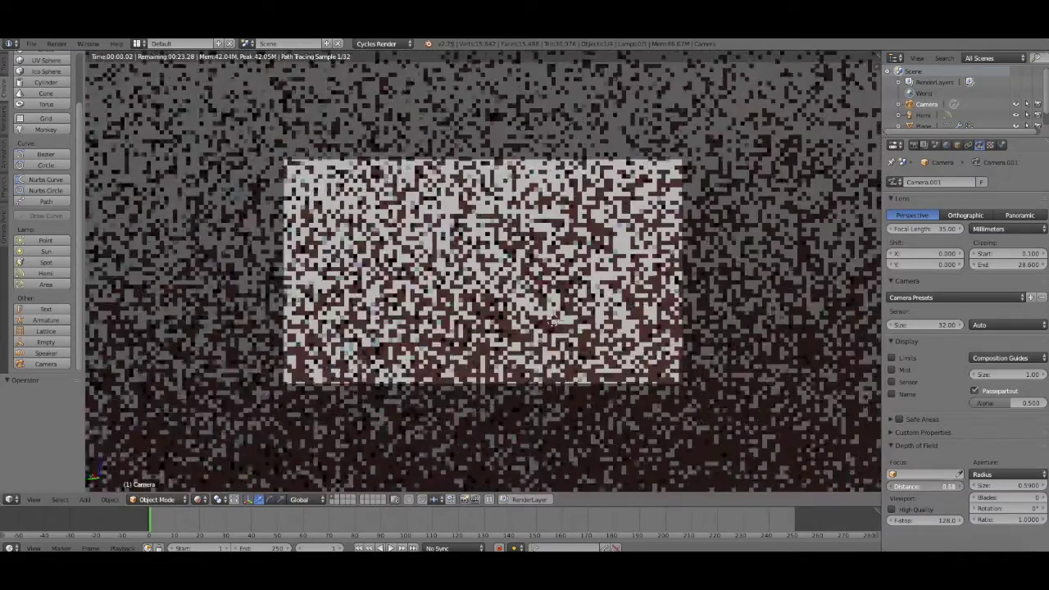
pyautogui.click(553, 321)
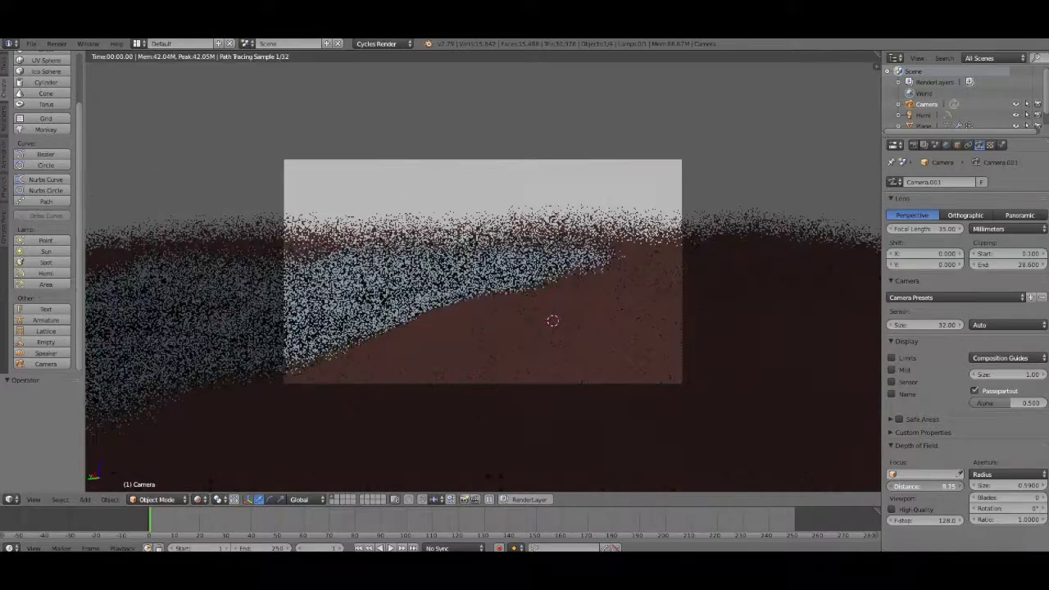
pyautogui.moveTo(926, 485)
pyautogui.mouseDown()
pyautogui.moveTo(942, 486)
pyautogui.moveTo(915, 511)
pyautogui.moveTo(951, 487)
pyautogui.moveTo(993, 485)
pyautogui.mouseUp()
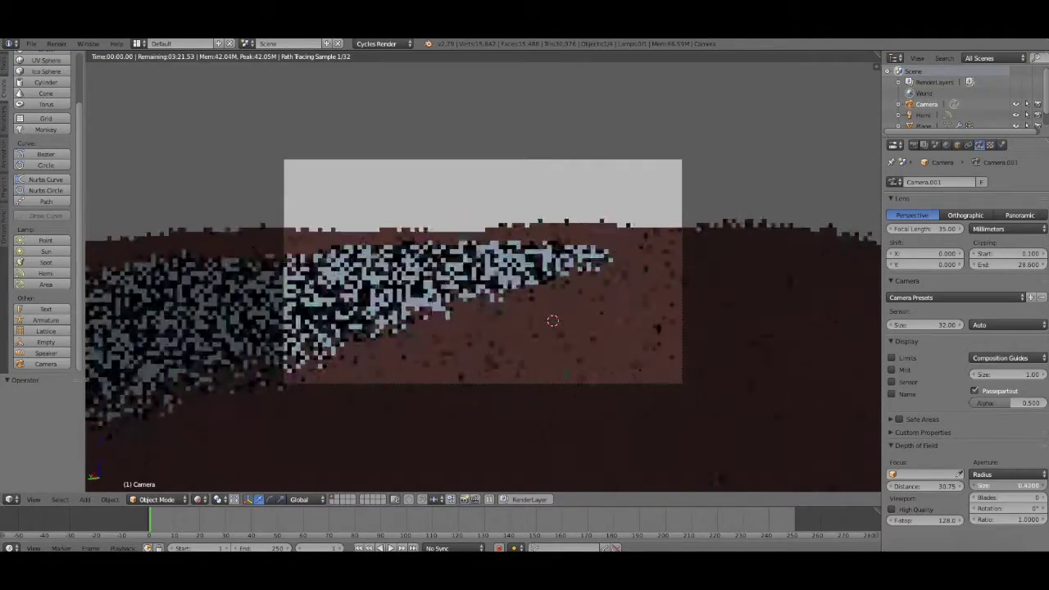
pyautogui.moveTo(926, 486); pyautogui.dragTo(954, 486)
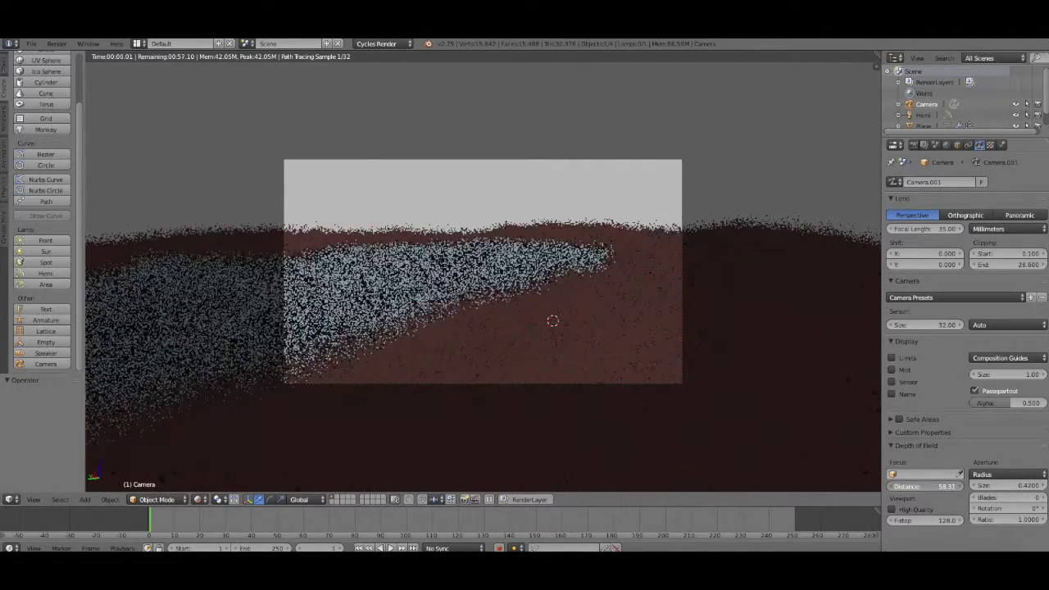
pyautogui.moveTo(944, 486)
pyautogui.mouseDown()
pyautogui.moveTo(914, 487)
pyautogui.moveTo(939, 501)
pyautogui.moveTo(959, 487)
pyautogui.mouseUp()
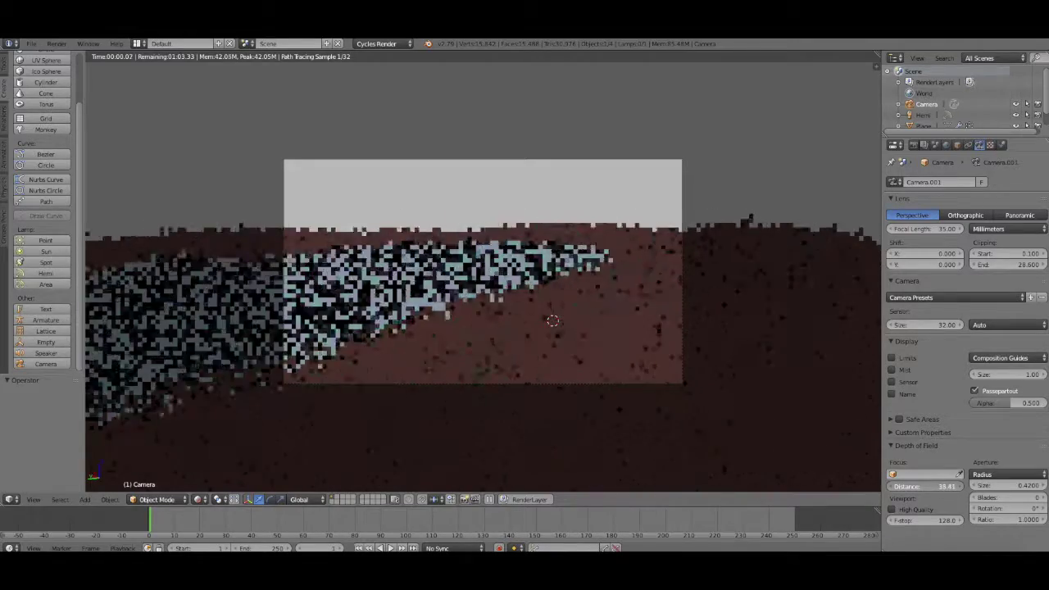
# Refocus the camera on Plane.001 and set Aperture Size to 0.24
pyautogui.click(924, 475)
pyautogui.click(951, 392)
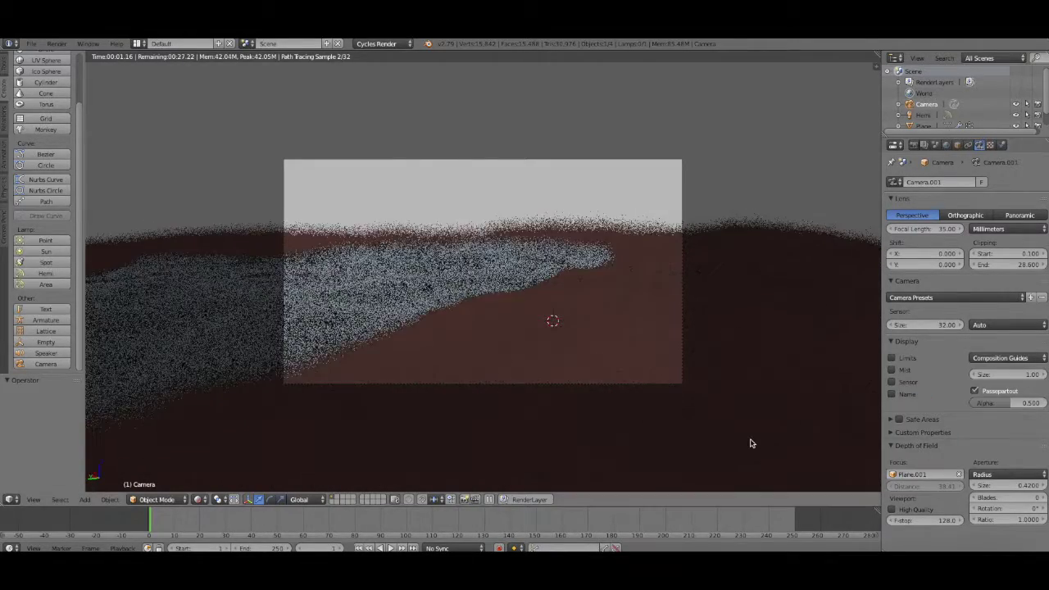
pyautogui.moveTo(1007, 486)
pyautogui.mouseDown()
pyautogui.moveTo(975, 485)
pyautogui.moveTo(1041, 485)
pyautogui.mouseUp()
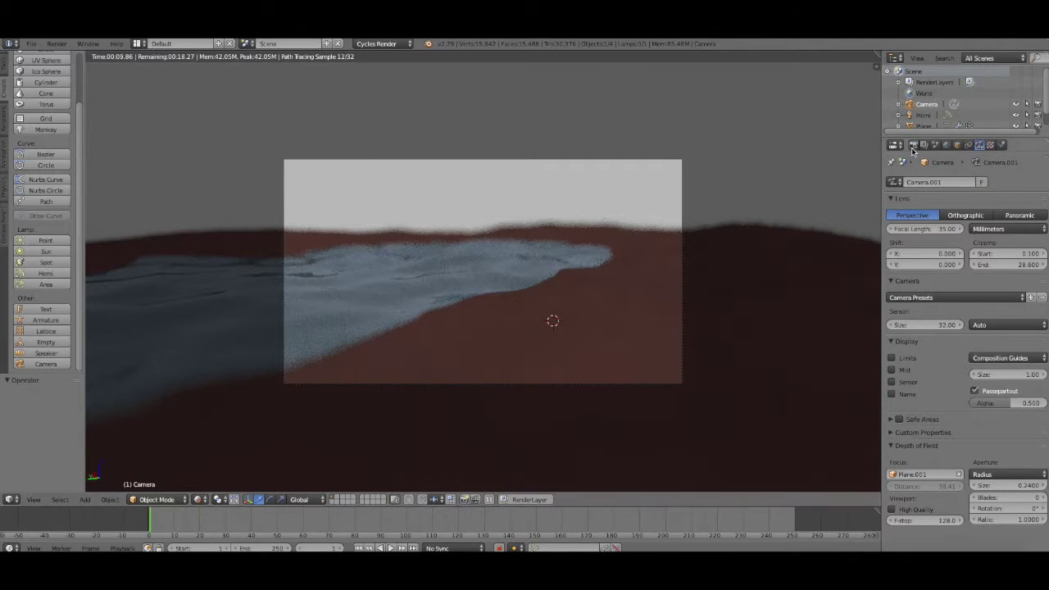
# Set the final render samples to 256 under Sampling and render the camera view
pyautogui.click(913, 144)
pyautogui.scroll(-2, 953, 397)
pyautogui.click(909, 428)
pyautogui.scroll(-1, 910, 427)
pyautogui.click(1001, 438)
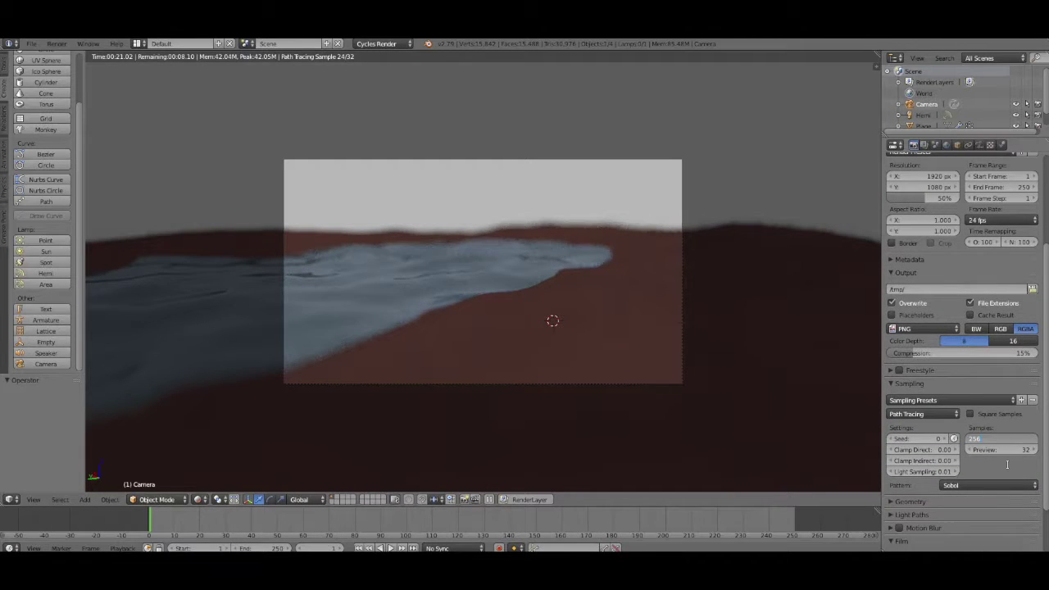
pyautogui.press('Return')
pyautogui.scroll(4, 967, 426)
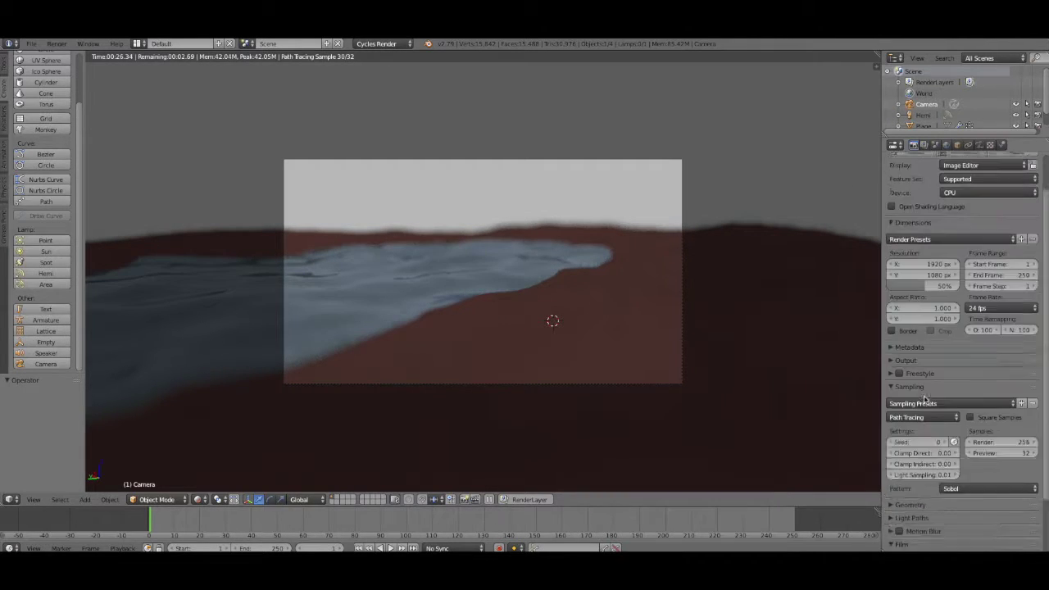
pyautogui.click(914, 195)
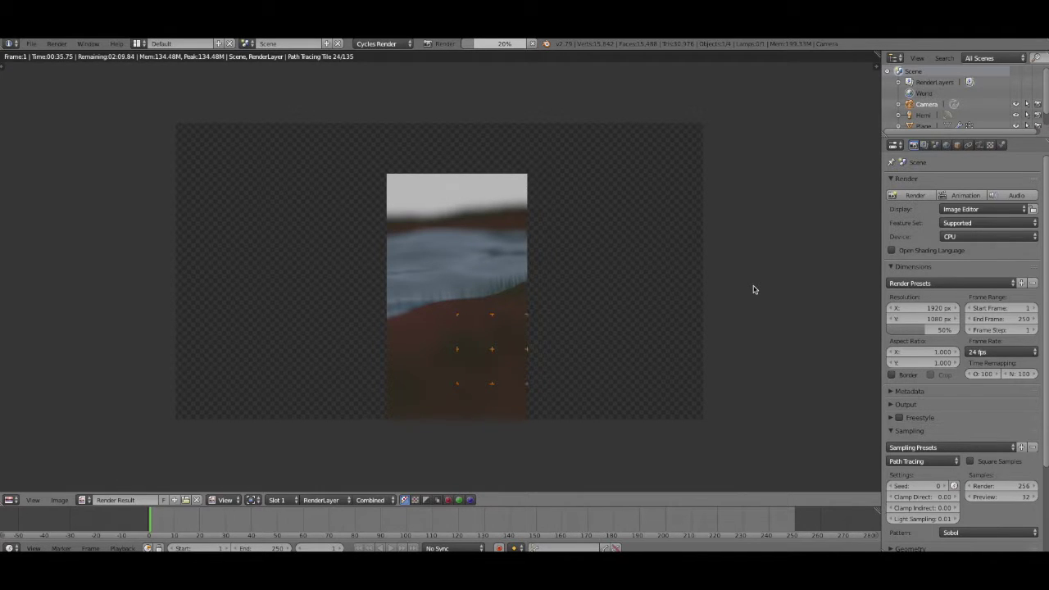
# Stop the running render and return to the 3D View with the terrain Plane selected
pyautogui.press('Escape')
pyautogui.click(989, 145)
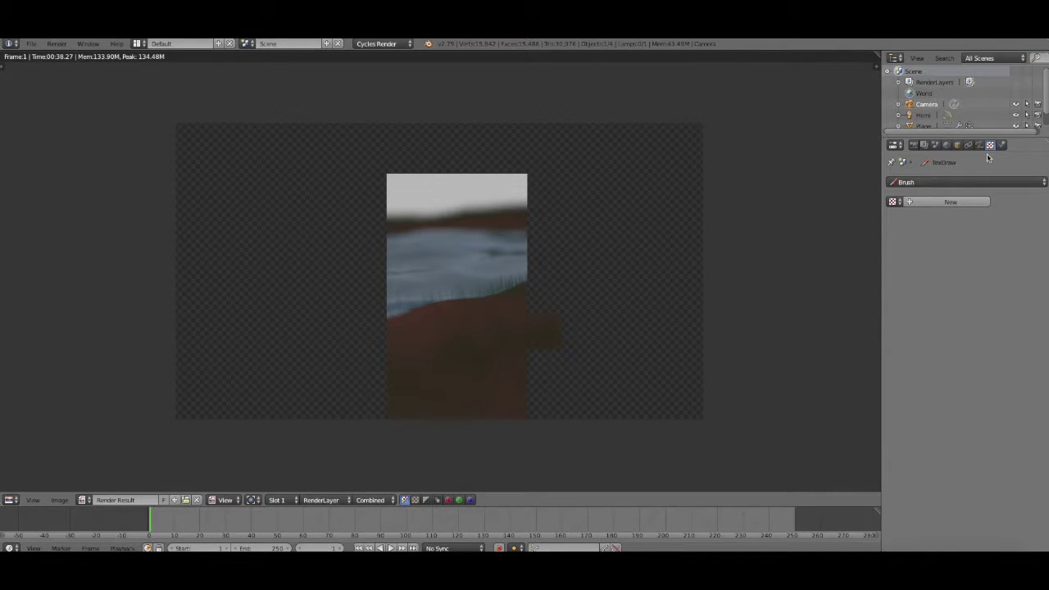
pyautogui.click(9, 500)
pyautogui.click(29, 489)
pyautogui.rightClick(614, 295)
# Give the terrain's grass hair 500 render children and relaunch the final F12 render
pyautogui.click(1023, 145)
pyautogui.scroll(-3, 943, 385)
pyautogui.click(940, 385)
pyautogui.press('Return')
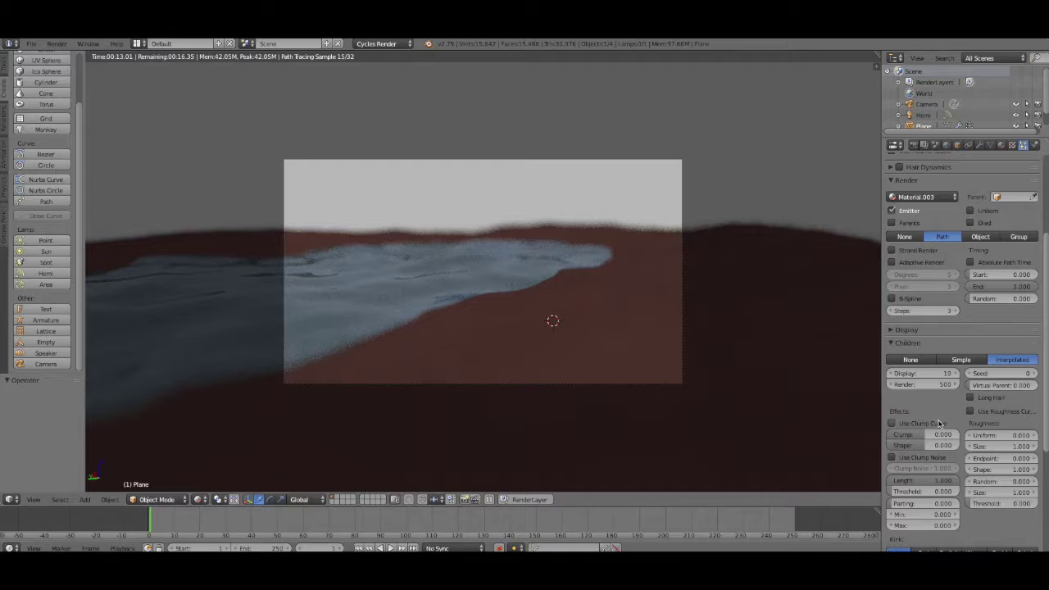
pyautogui.click(914, 145)
pyautogui.press('F12')
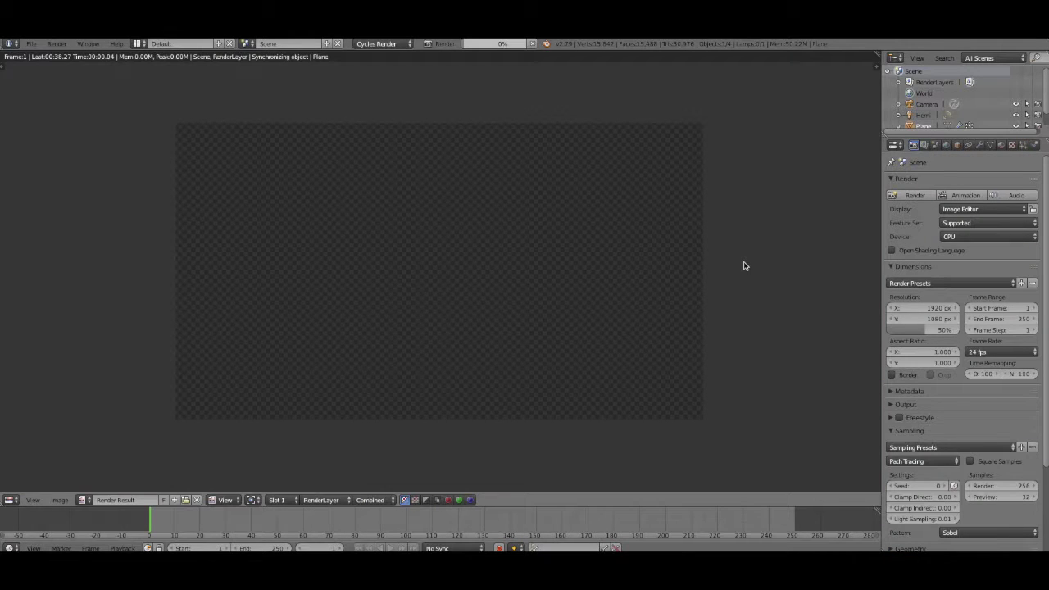